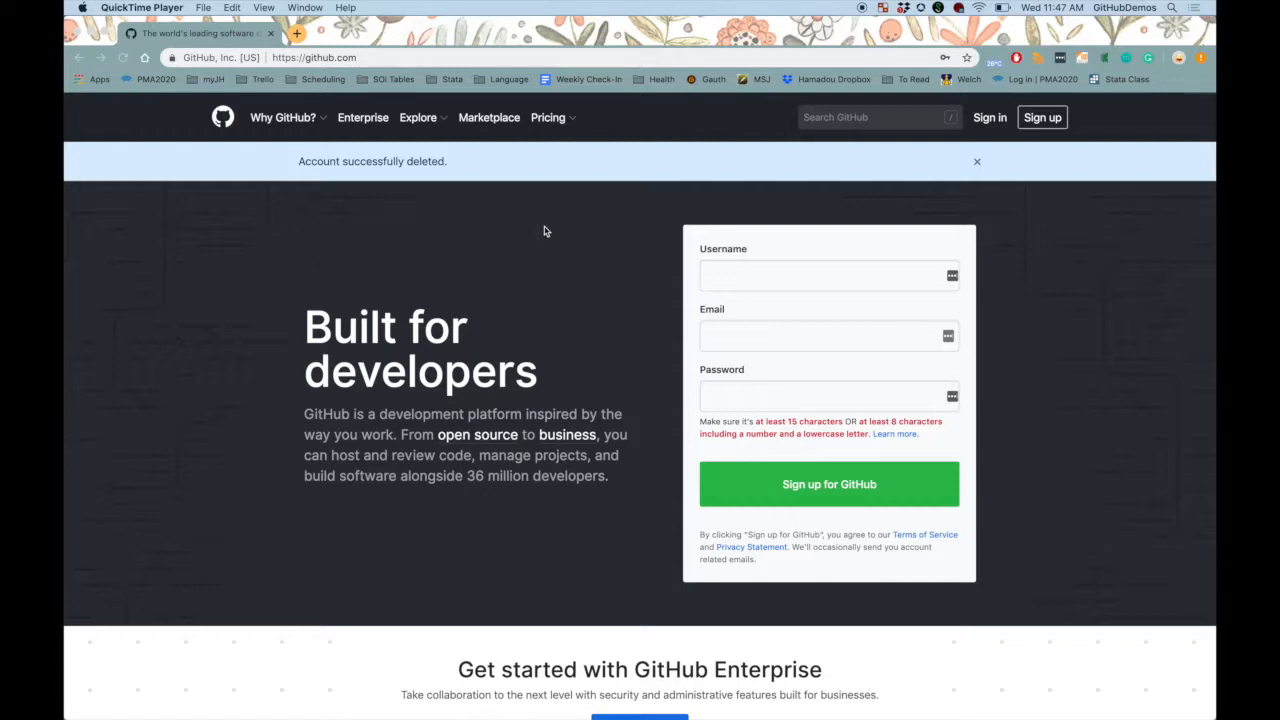
- Start GitHub sign-up, autofill the saved username and password, and enter the account's e-mail address
{"action": "left_click", "coordinate": [546, 231]}
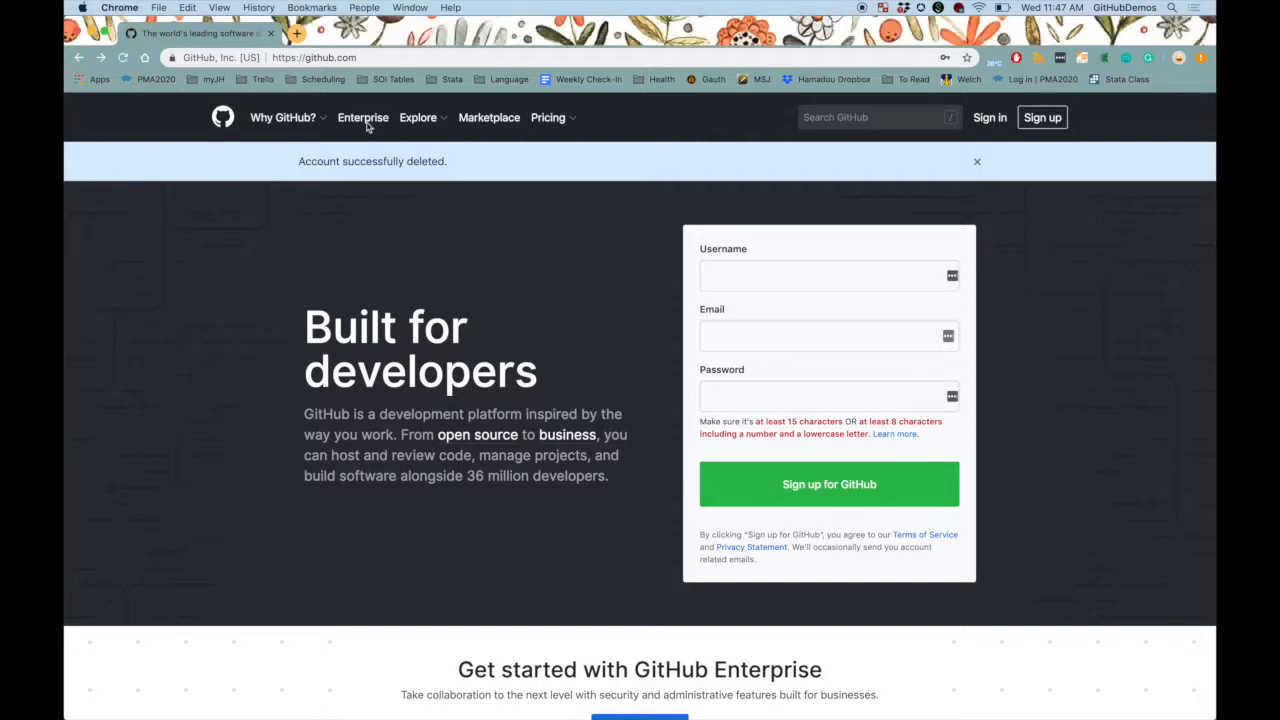
{"action": "left_click", "coordinate": [1049, 121]}
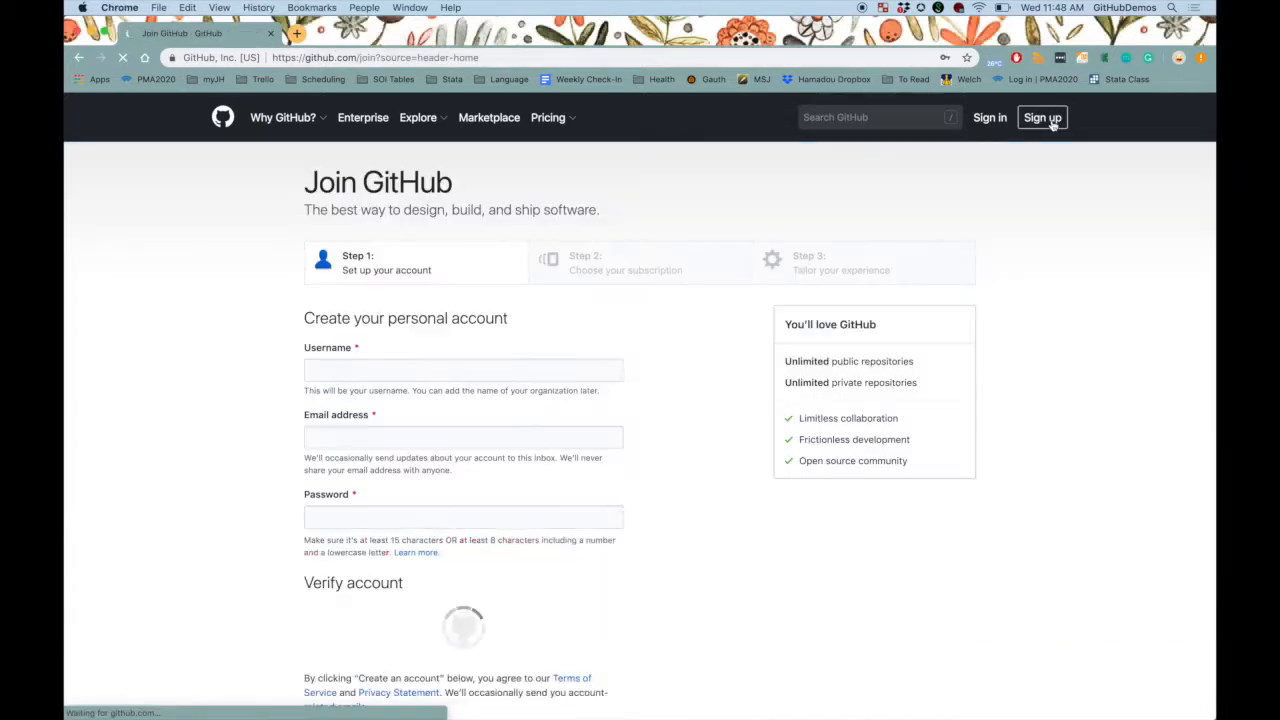
{"action": "left_click", "coordinate": [550, 373]}
{"action": "left_click", "coordinate": [464, 400]}
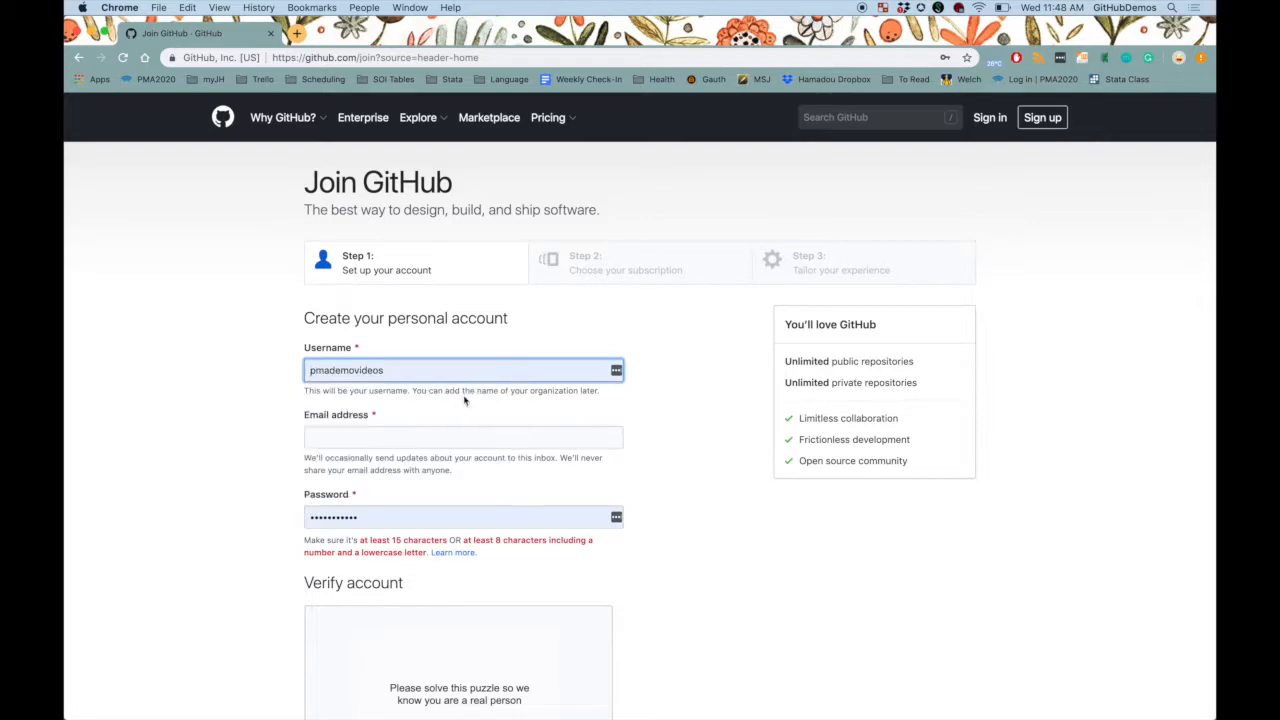
{"action": "left_click", "coordinate": [463, 436]}
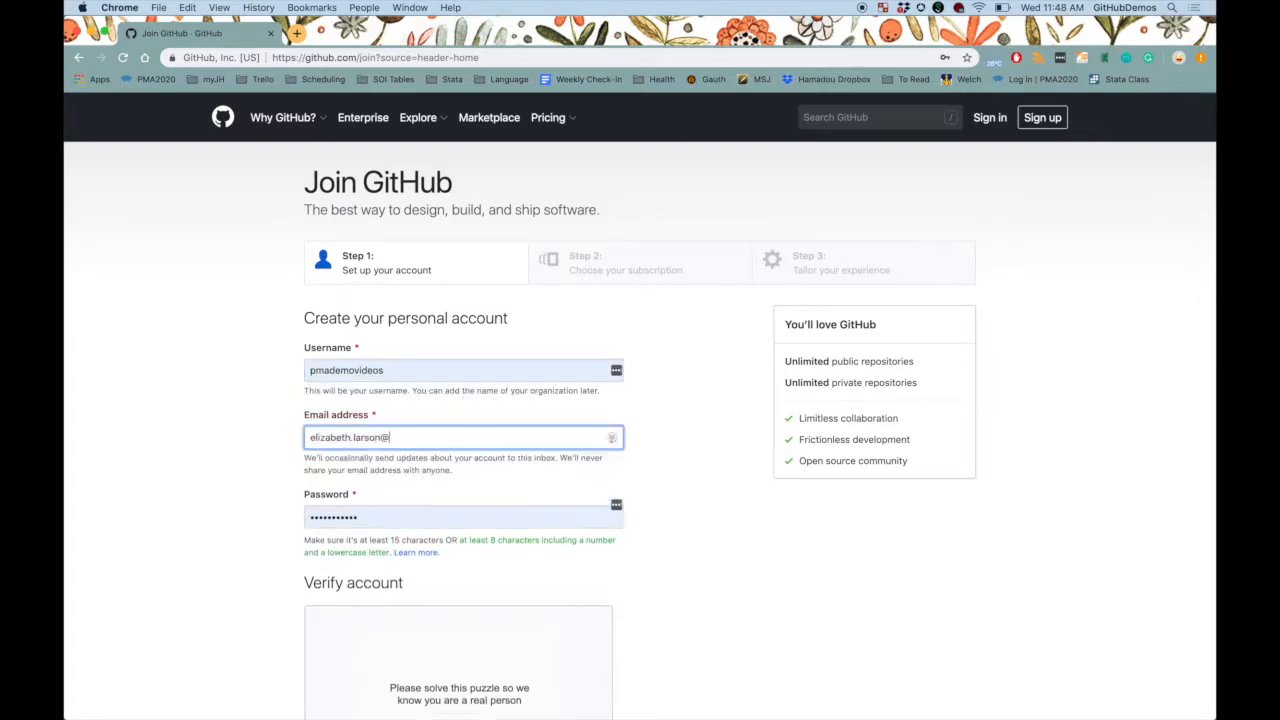
{"action": "left_click", "coordinate": [660, 466]}
- Solve the animal-rotation verification puzzle and create the new account
{"action": "scroll", "coordinate": [666, 466], "scroll_direction": "down", "scroll_amount": 5}
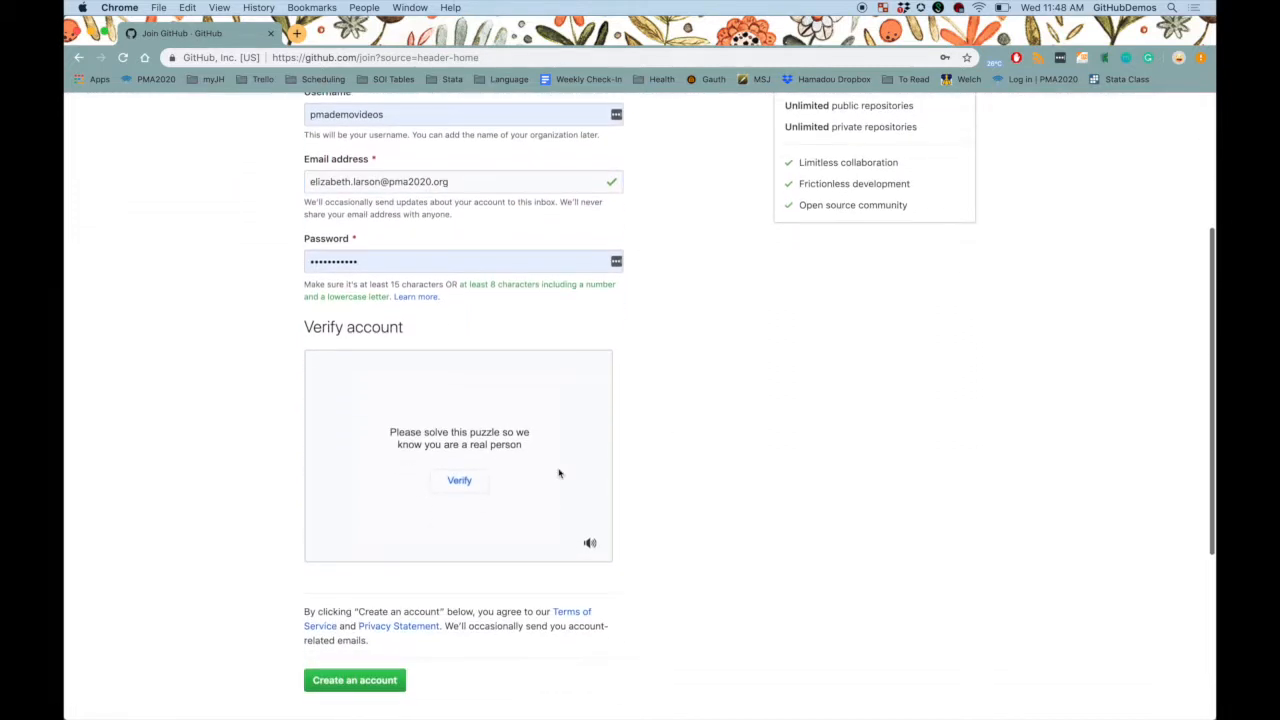
{"action": "scroll", "coordinate": [559, 474], "scroll_direction": "down", "scroll_amount": 1}
{"action": "left_click", "coordinate": [464, 450]}
{"action": "left_click", "coordinate": [522, 437]}
{"action": "left_click", "coordinate": [462, 489]}
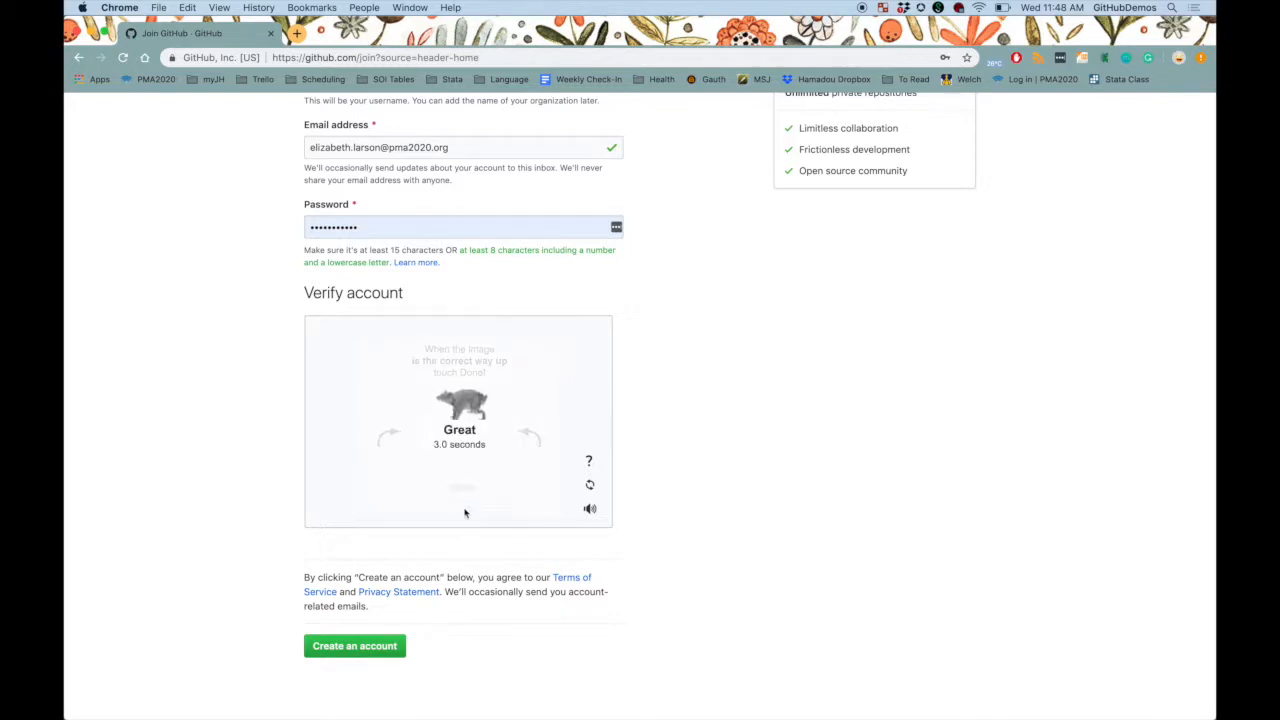
{"action": "left_click", "coordinate": [387, 648]}
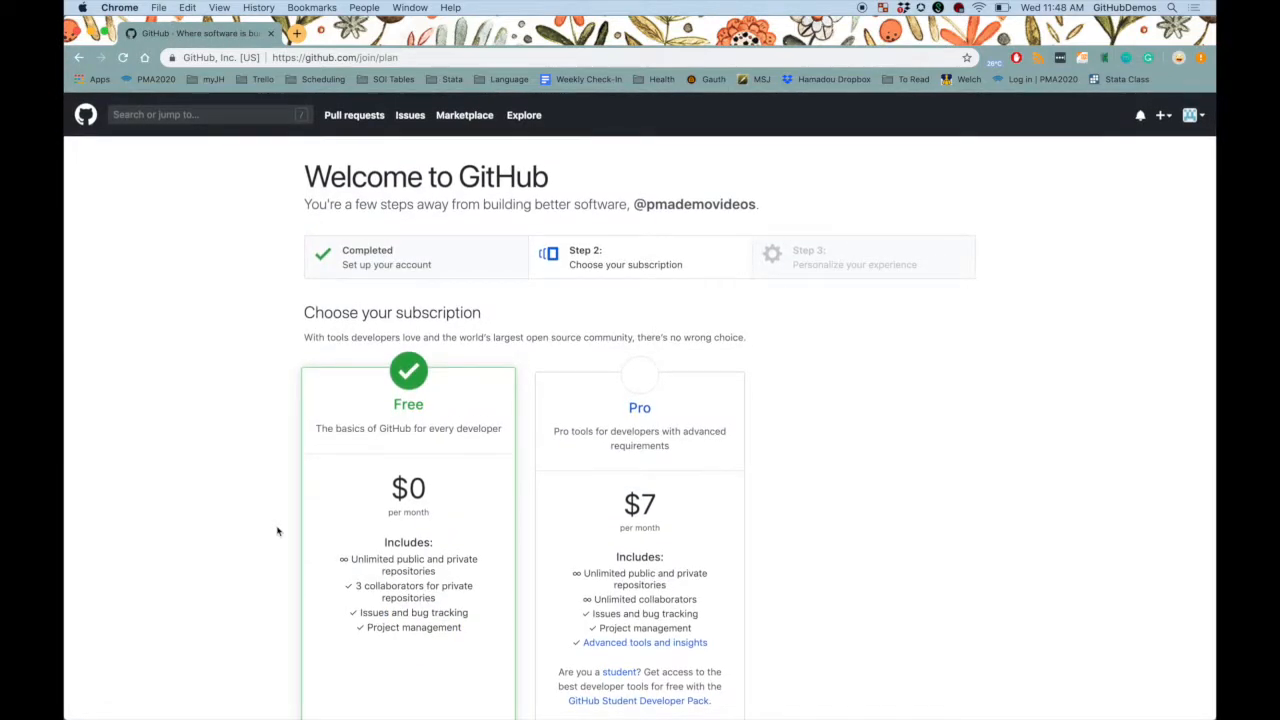
- Opt out of GitHub news and offers e-mails and continue with the Free plan
{"action": "scroll", "coordinate": [278, 531], "scroll_direction": "down", "scroll_amount": 4}
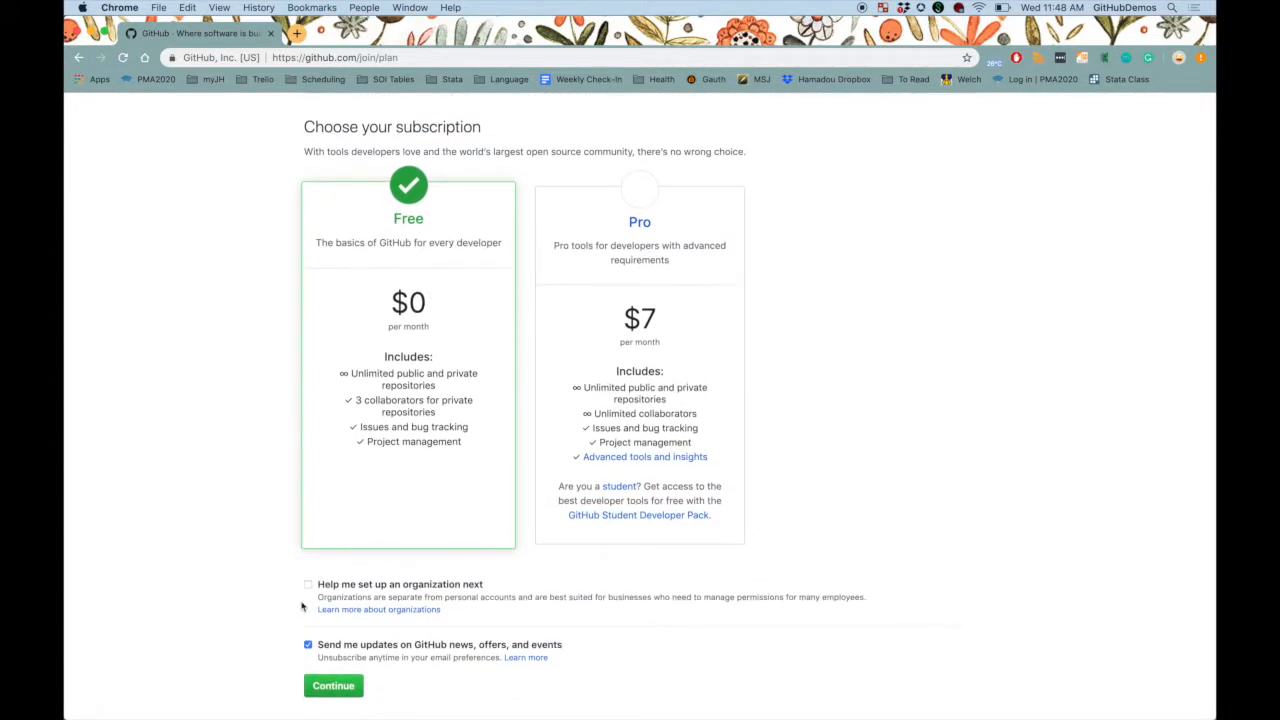
{"action": "scroll", "coordinate": [305, 604], "scroll_direction": "down", "scroll_amount": 2}
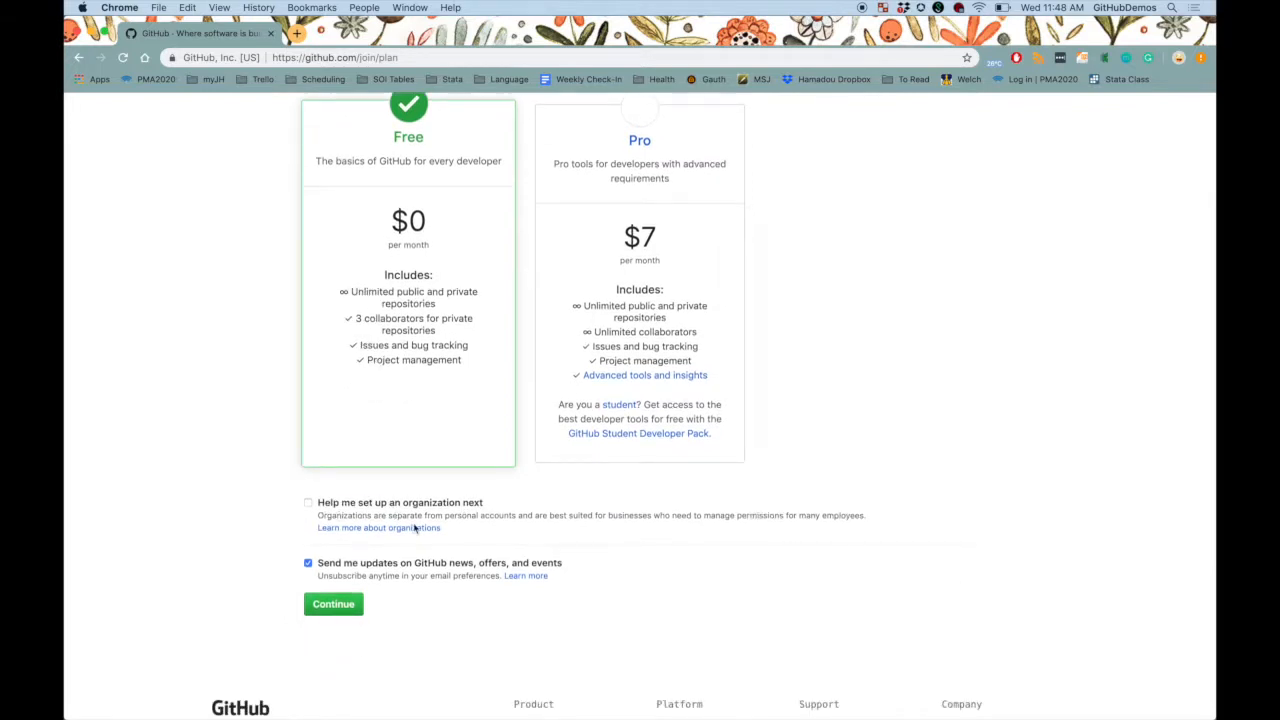
{"action": "left_click", "coordinate": [309, 564]}
{"action": "left_click", "coordinate": [325, 608]}
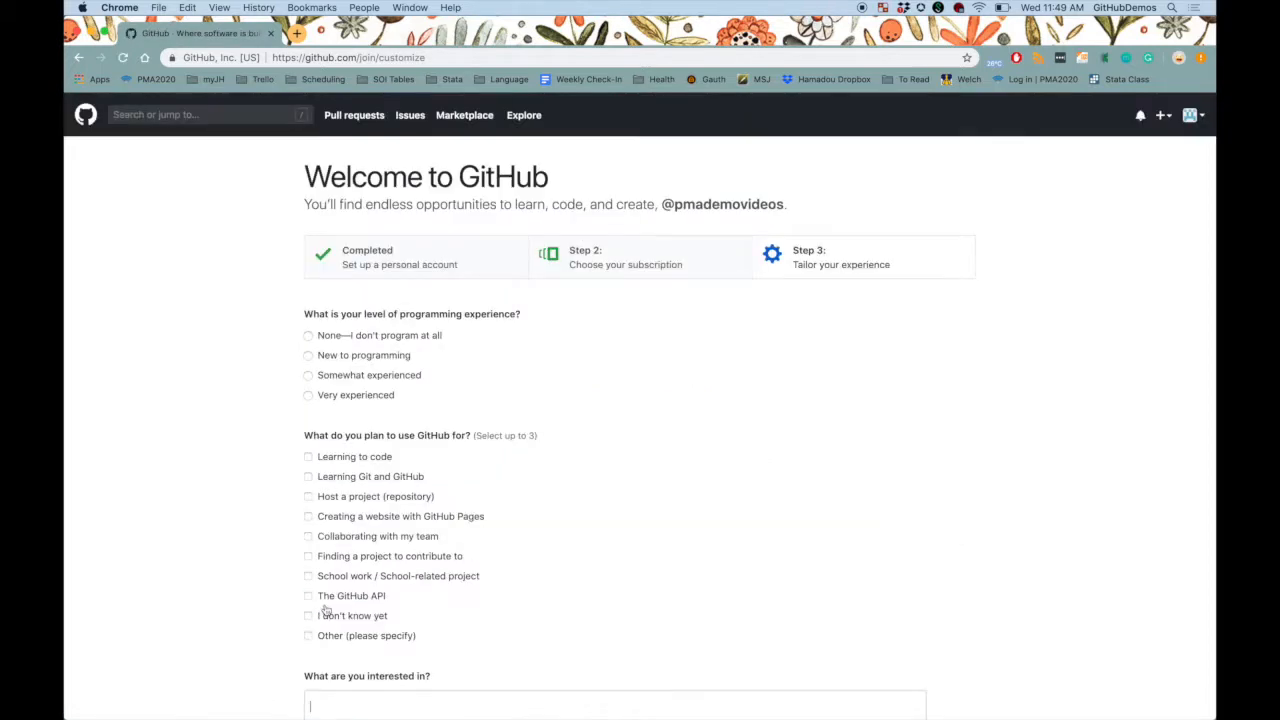
- Skip the experience questionnaire on the customize page
{"action": "scroll", "coordinate": [325, 610], "scroll_direction": "down", "scroll_amount": 3}
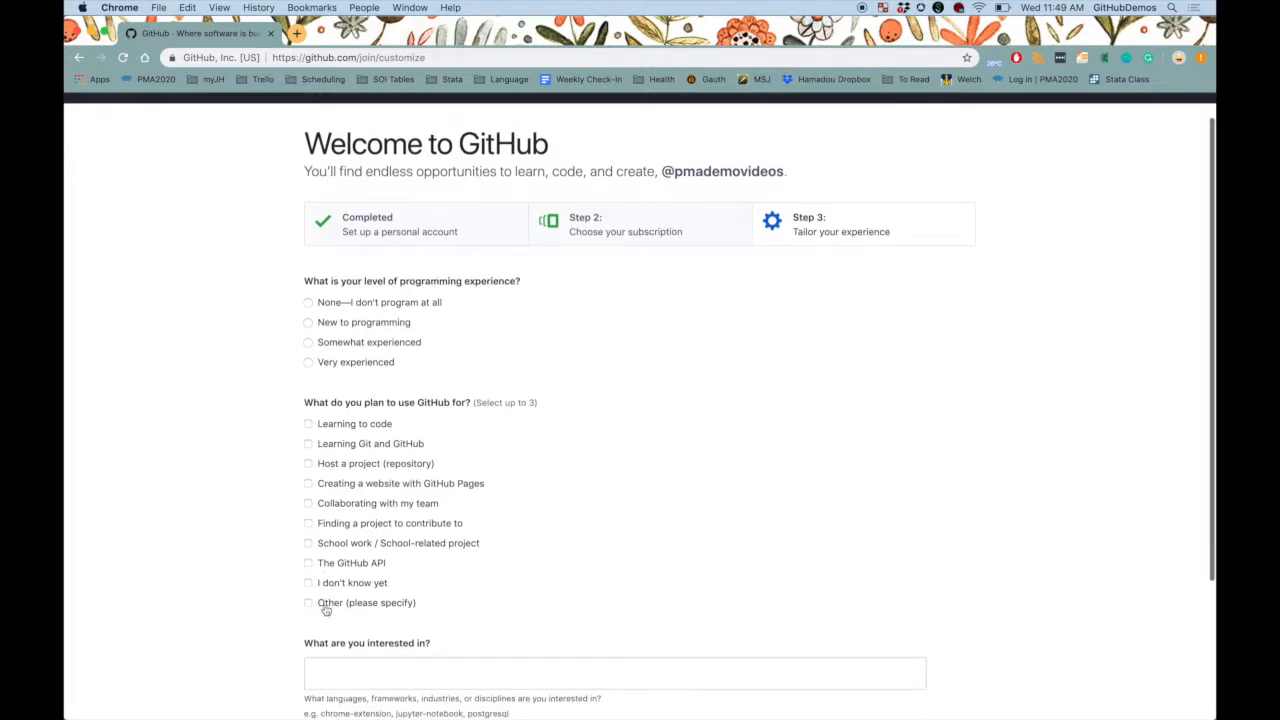
{"action": "scroll", "coordinate": [325, 610], "scroll_direction": "down", "scroll_amount": 1}
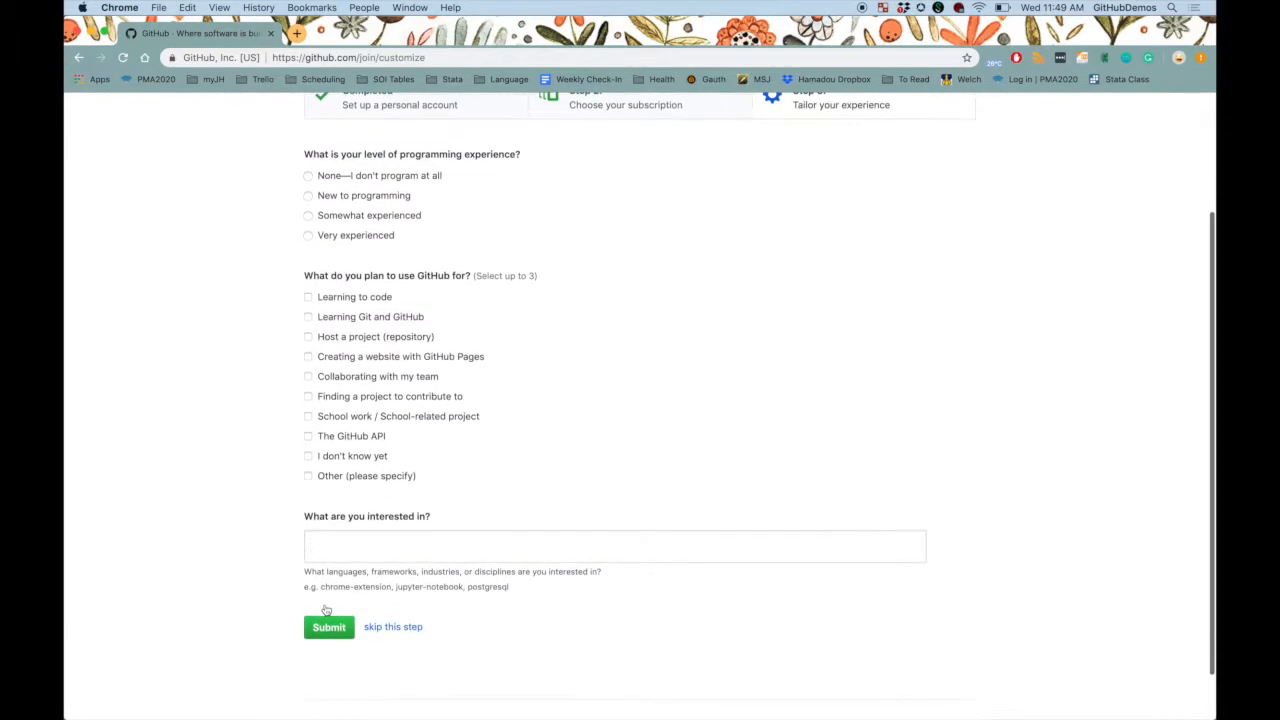
{"action": "left_click", "coordinate": [395, 628]}
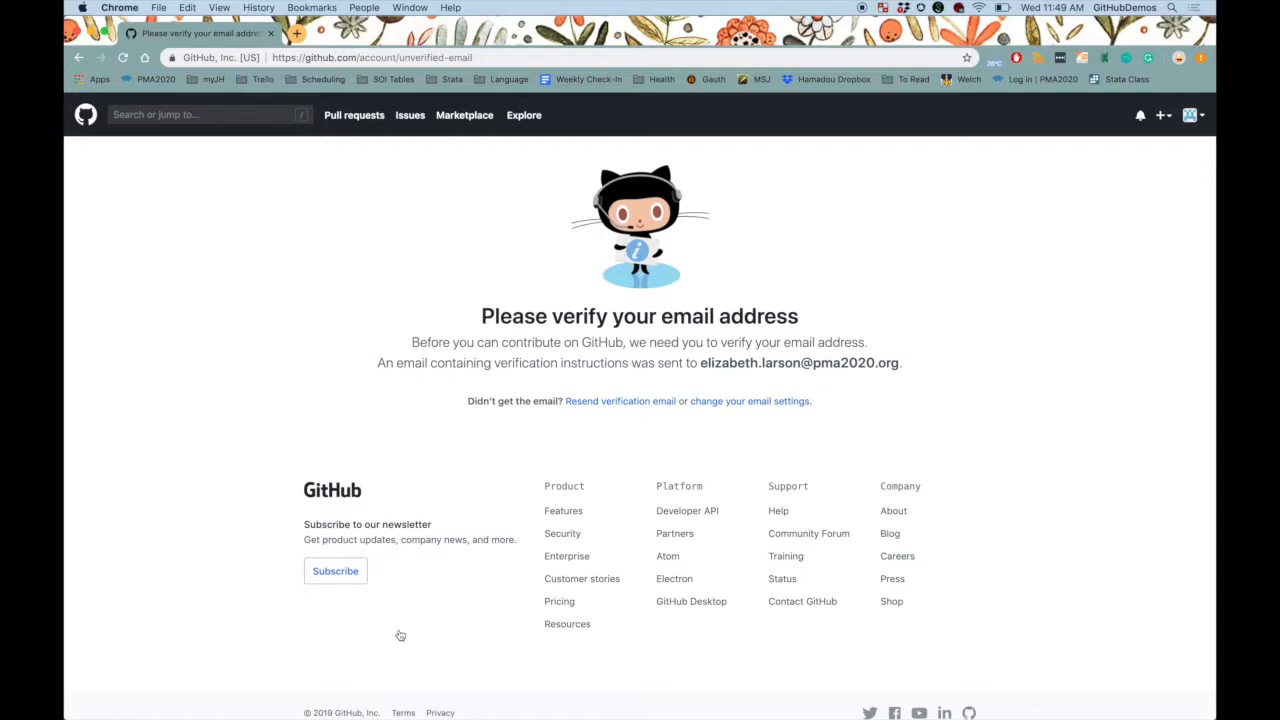
- Open GitHub's verification message in the Mail inbox and click Verify email address
{"action": "key", "text": "super+Tab"}
{"action": "key", "text": "super+Tab"}
{"action": "key", "text": "super+Tab"}
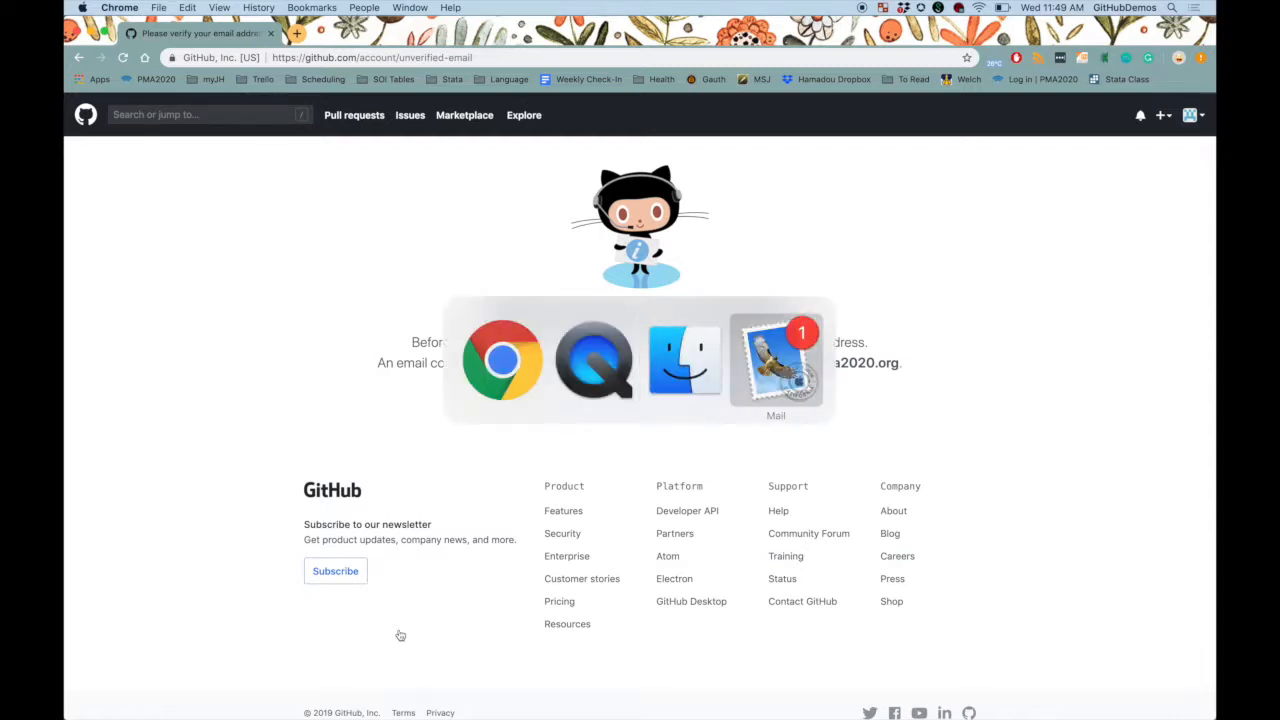
{"action": "left_click", "coordinate": [390, 180]}
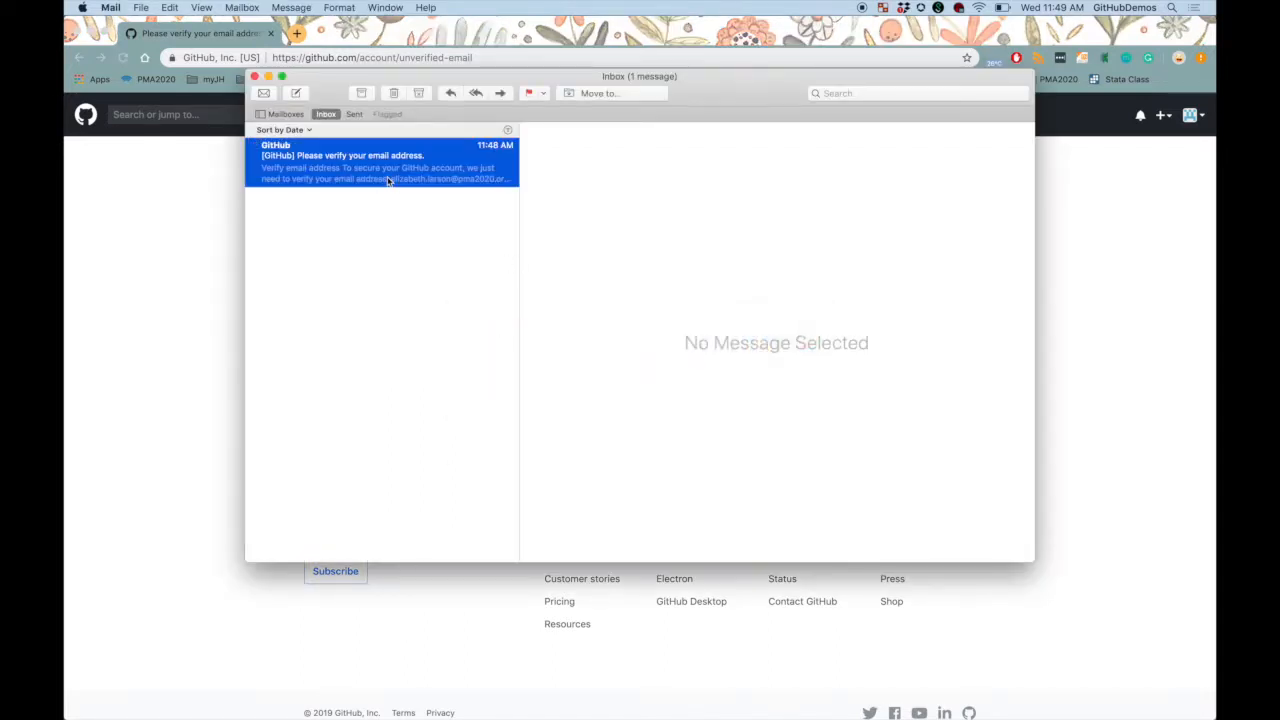
{"action": "scroll", "coordinate": [808, 358], "scroll_direction": "down", "scroll_amount": 3}
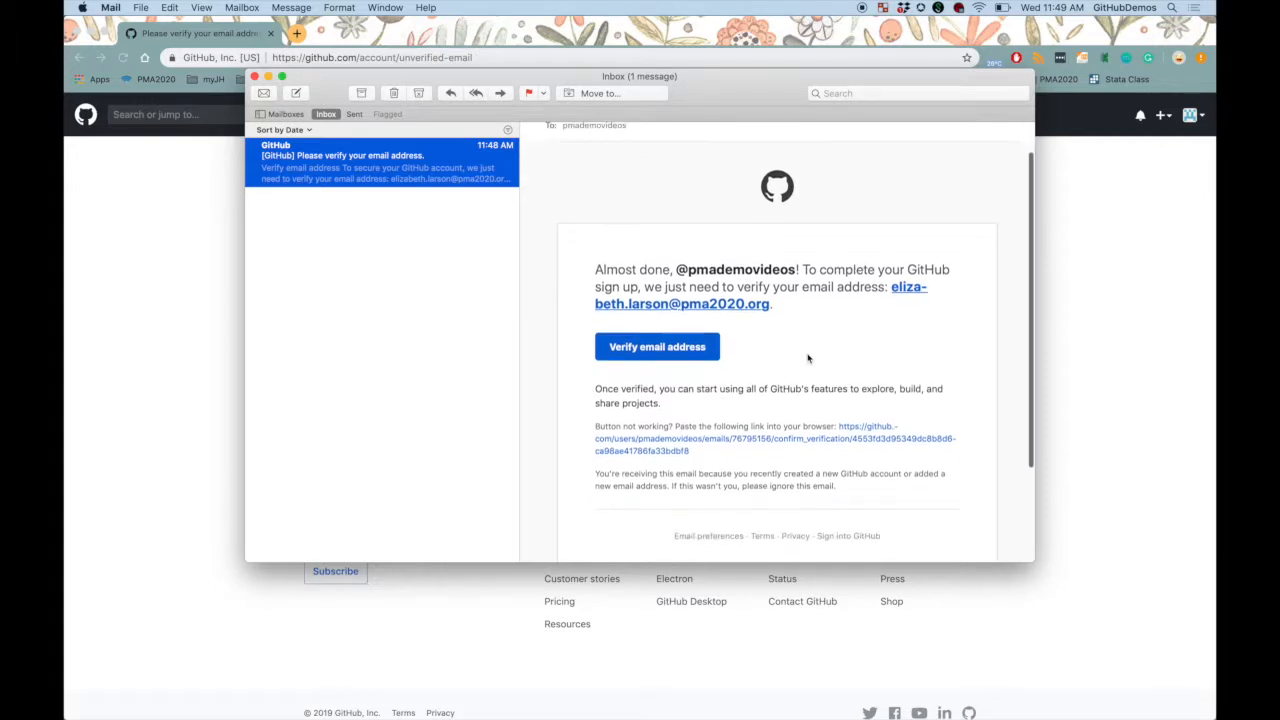
{"action": "left_click", "coordinate": [690, 313]}
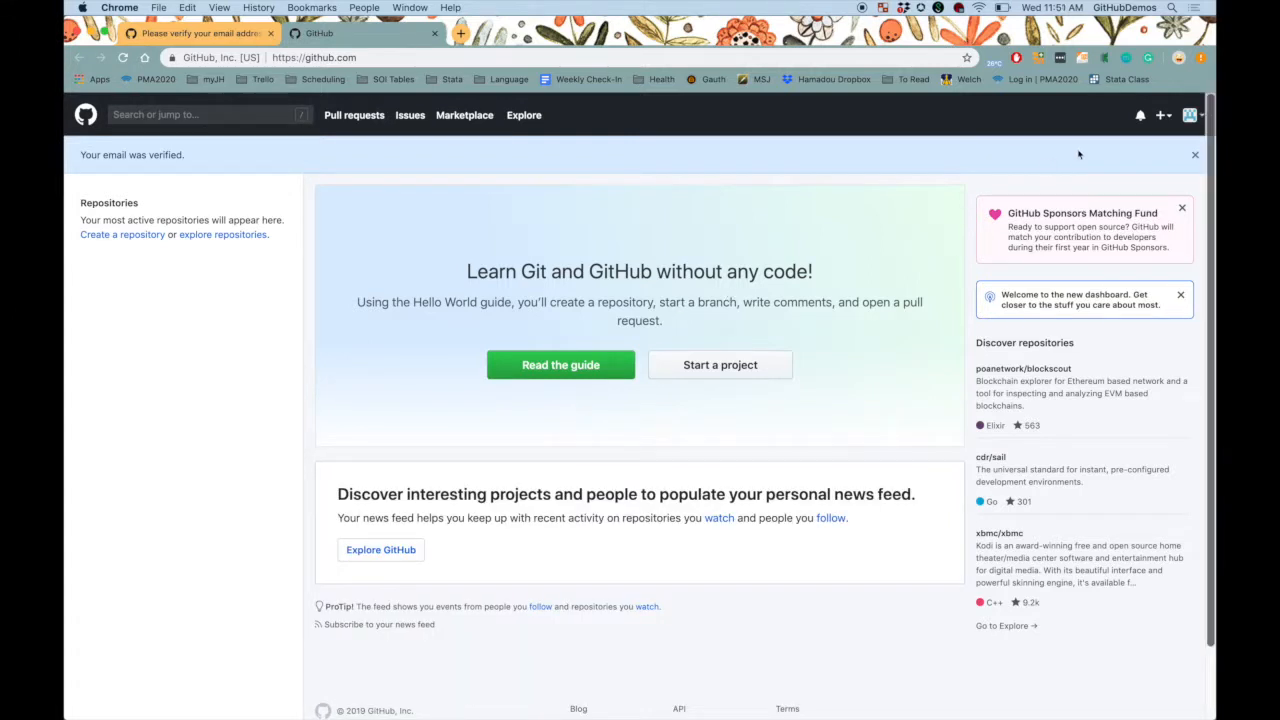
- Open the account's Emails settings page from the avatar menu and review the primary address and privacy
{"action": "left_click", "coordinate": [1190, 118]}
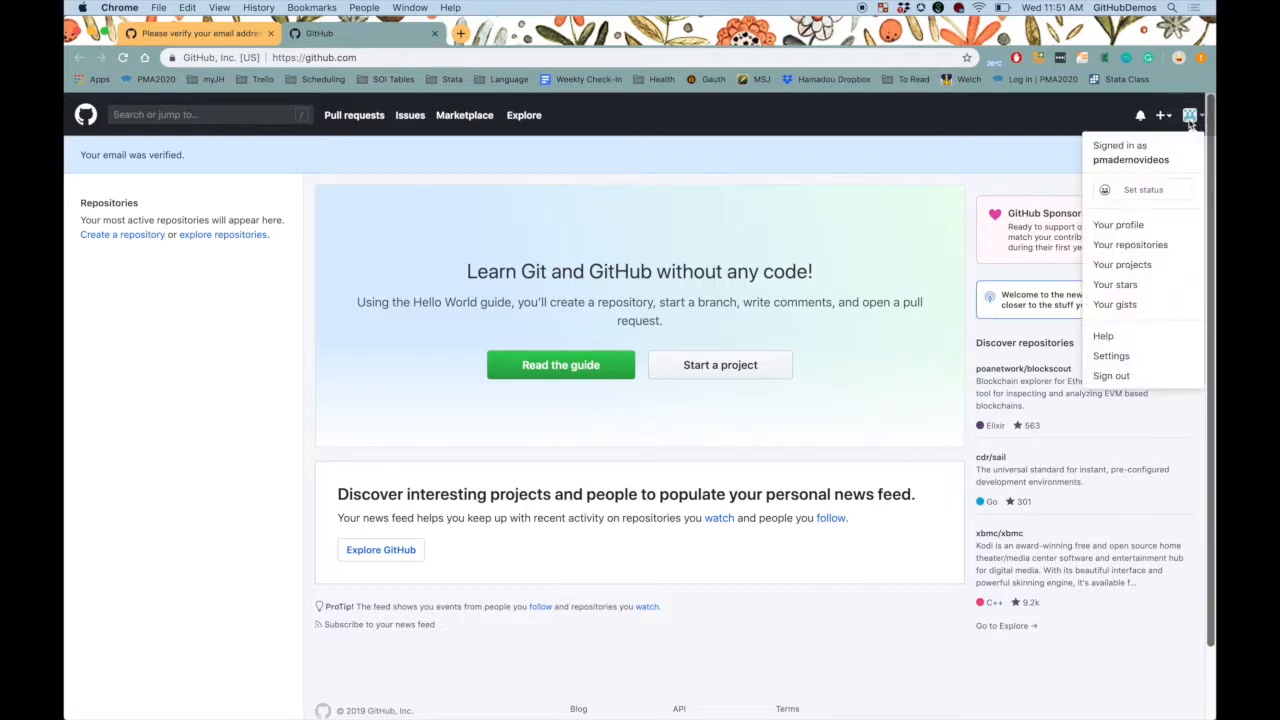
{"action": "left_click", "coordinate": [1140, 356]}
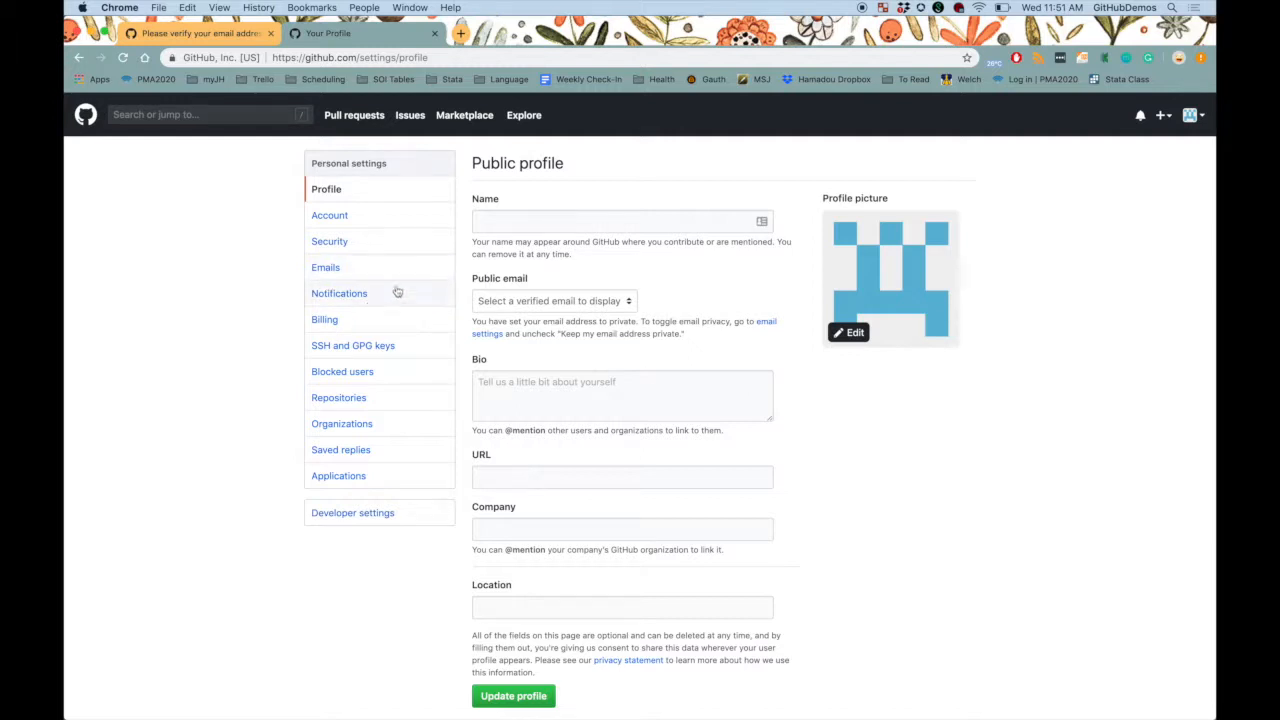
{"action": "left_click", "coordinate": [326, 268]}
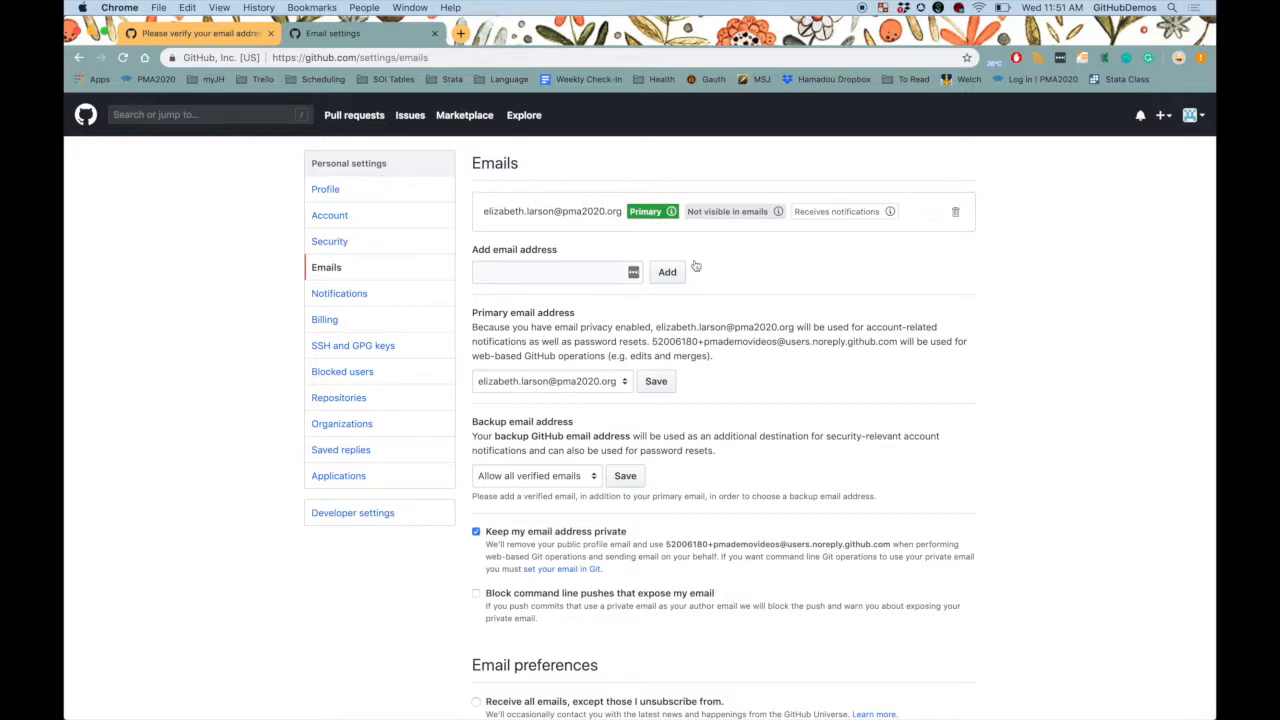
{"action": "scroll", "coordinate": [696, 265], "scroll_direction": "down", "scroll_amount": 2}
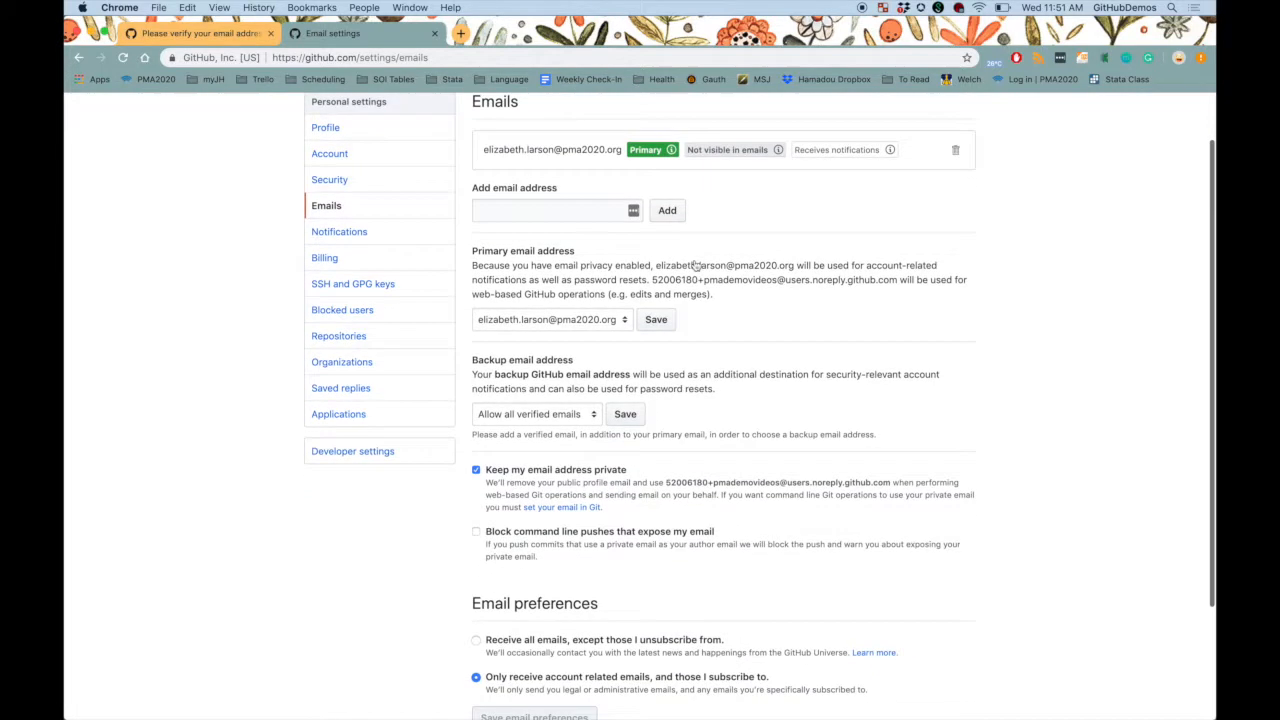
{"action": "scroll", "coordinate": [696, 265], "scroll_direction": "down", "scroll_amount": 3}
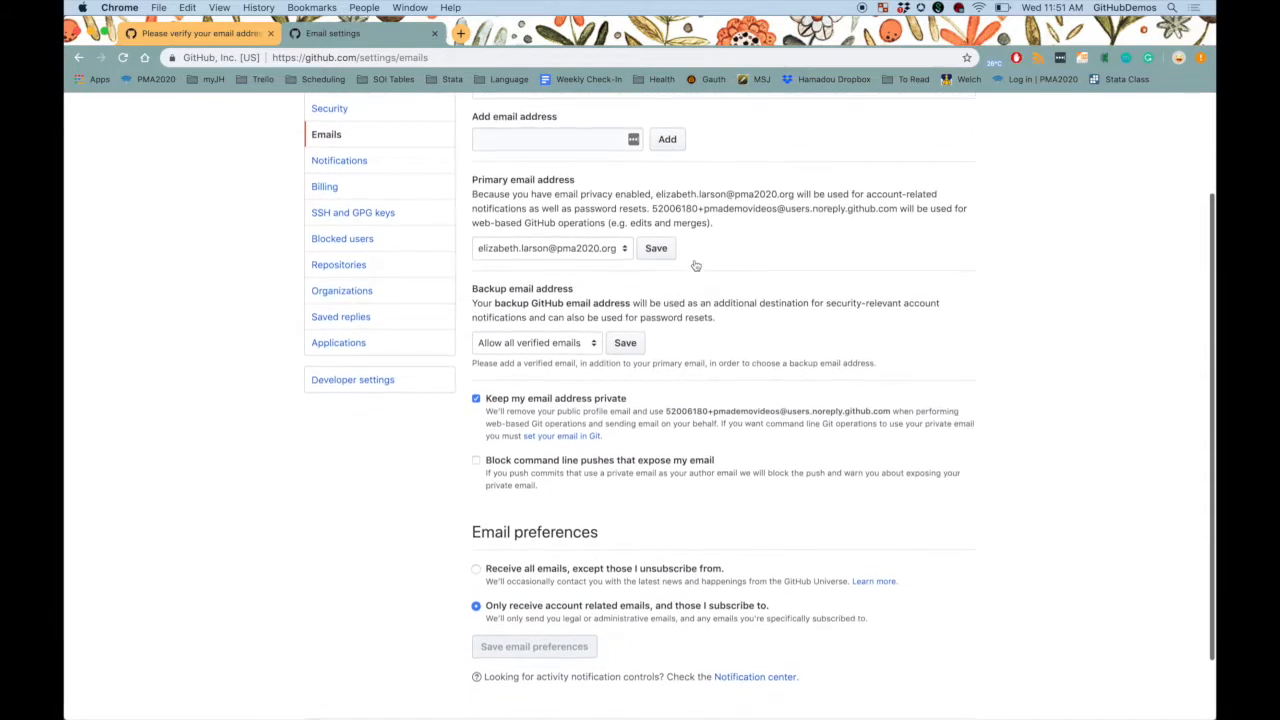
{"action": "scroll", "coordinate": [696, 265], "scroll_direction": "down", "scroll_amount": 2}
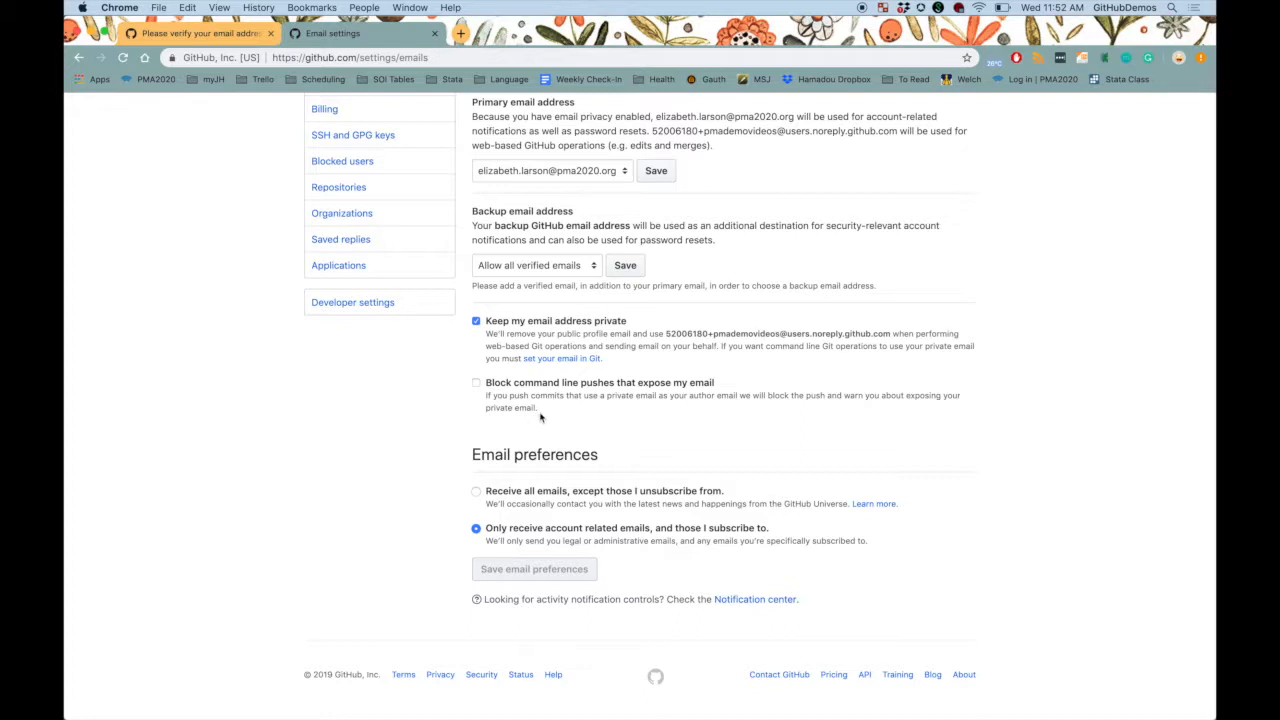
{"action": "scroll", "coordinate": [437, 449], "scroll_direction": "up", "scroll_amount": 5}
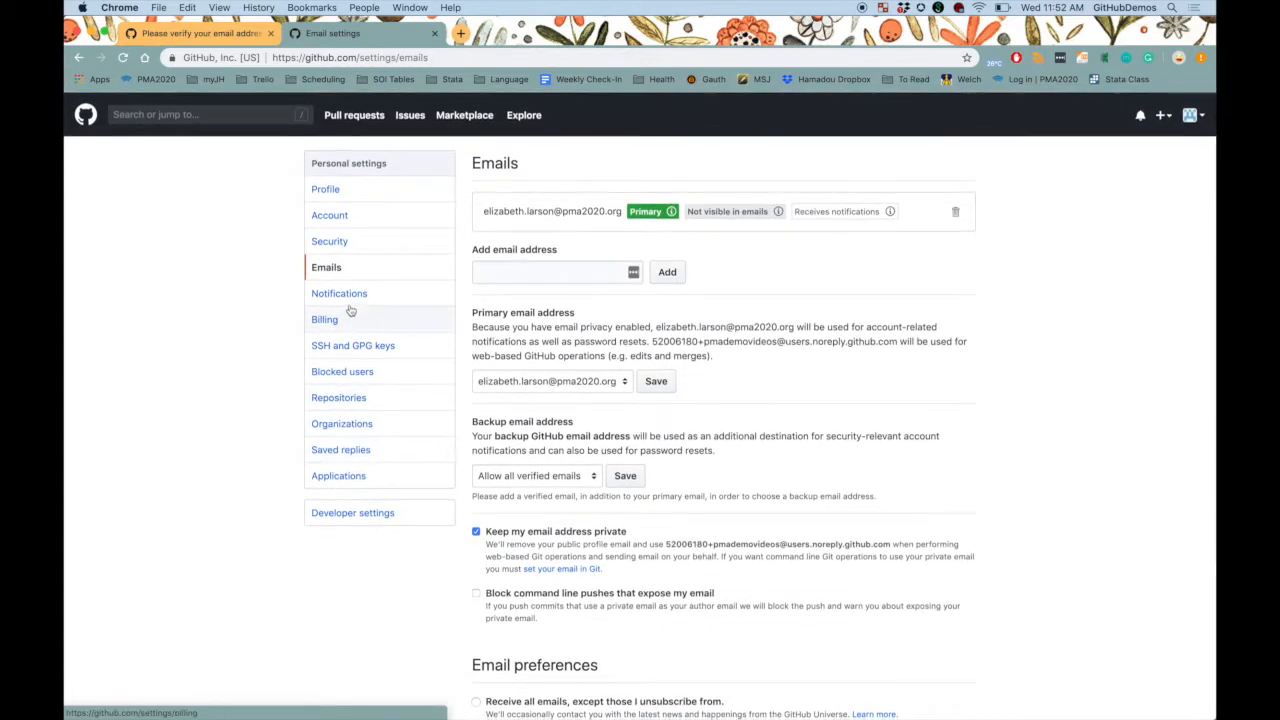
- Turn on automatic repository watching and Web notifications for Participating and Watching
{"action": "left_click", "coordinate": [349, 303]}
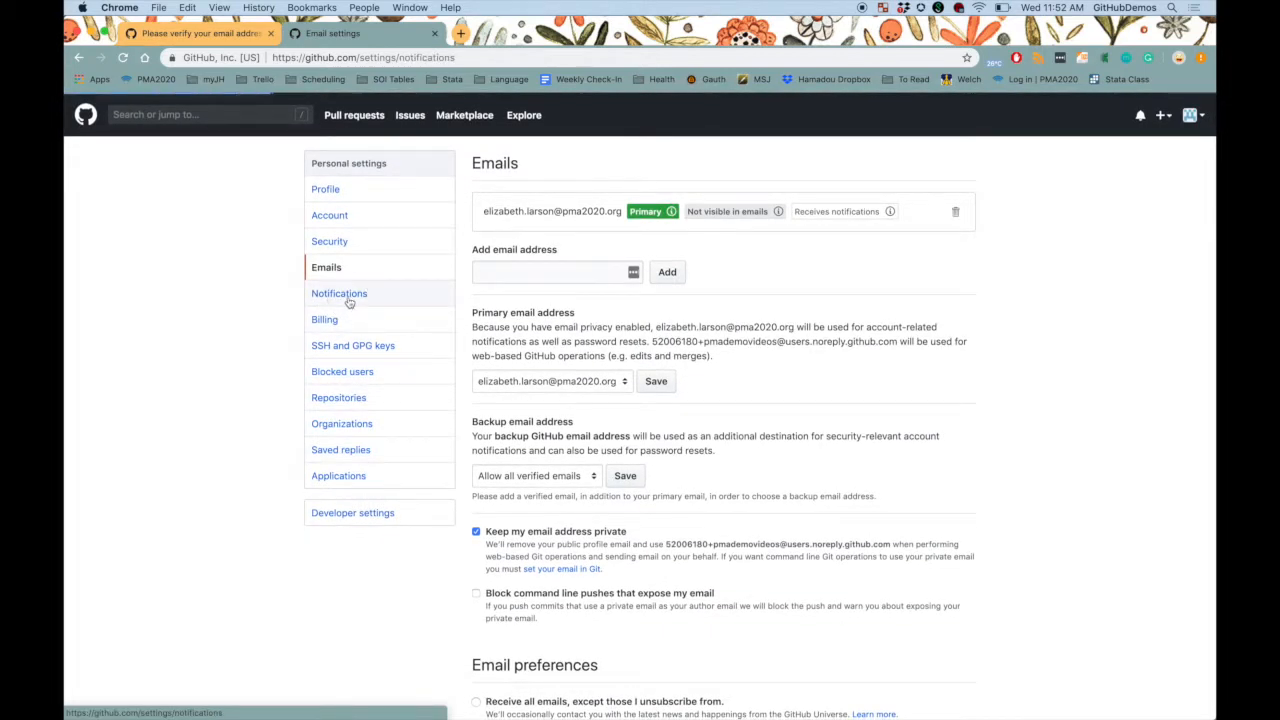
{"action": "scroll", "coordinate": [614, 291], "scroll_direction": "down", "scroll_amount": 1}
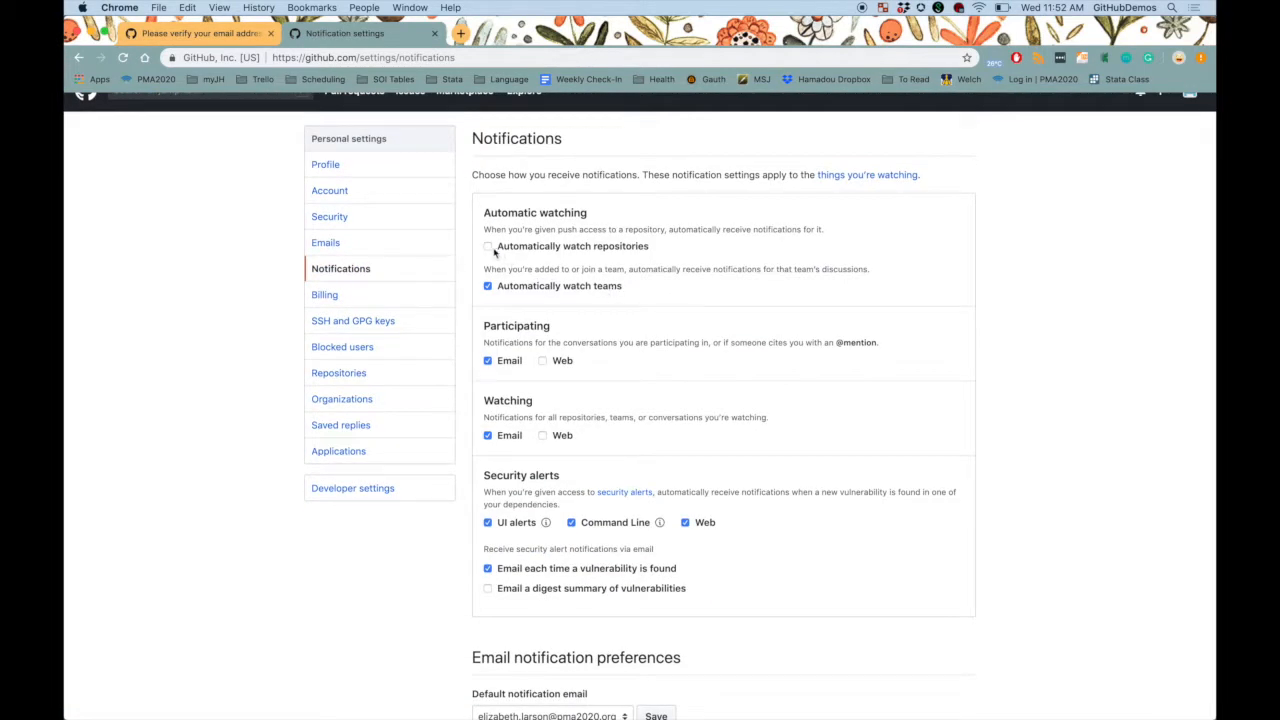
{"action": "left_click", "coordinate": [487, 247]}
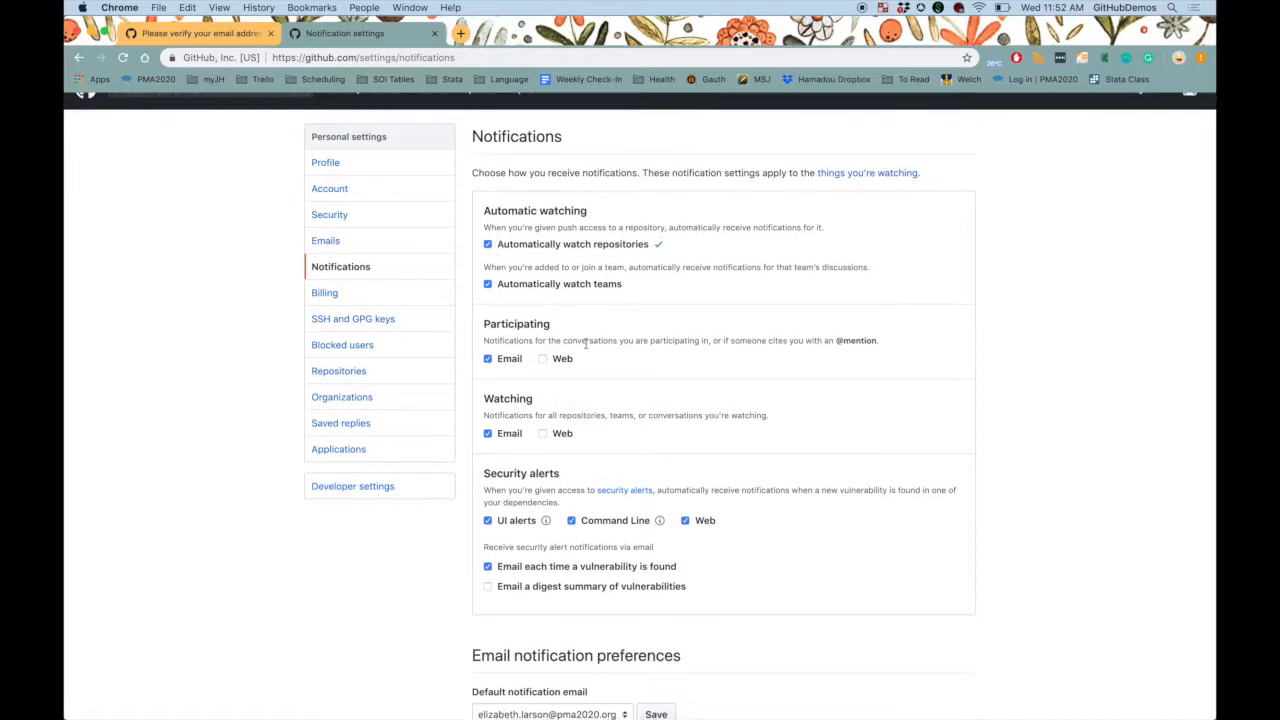
{"action": "scroll", "coordinate": [565, 320], "scroll_direction": "down", "scroll_amount": 2}
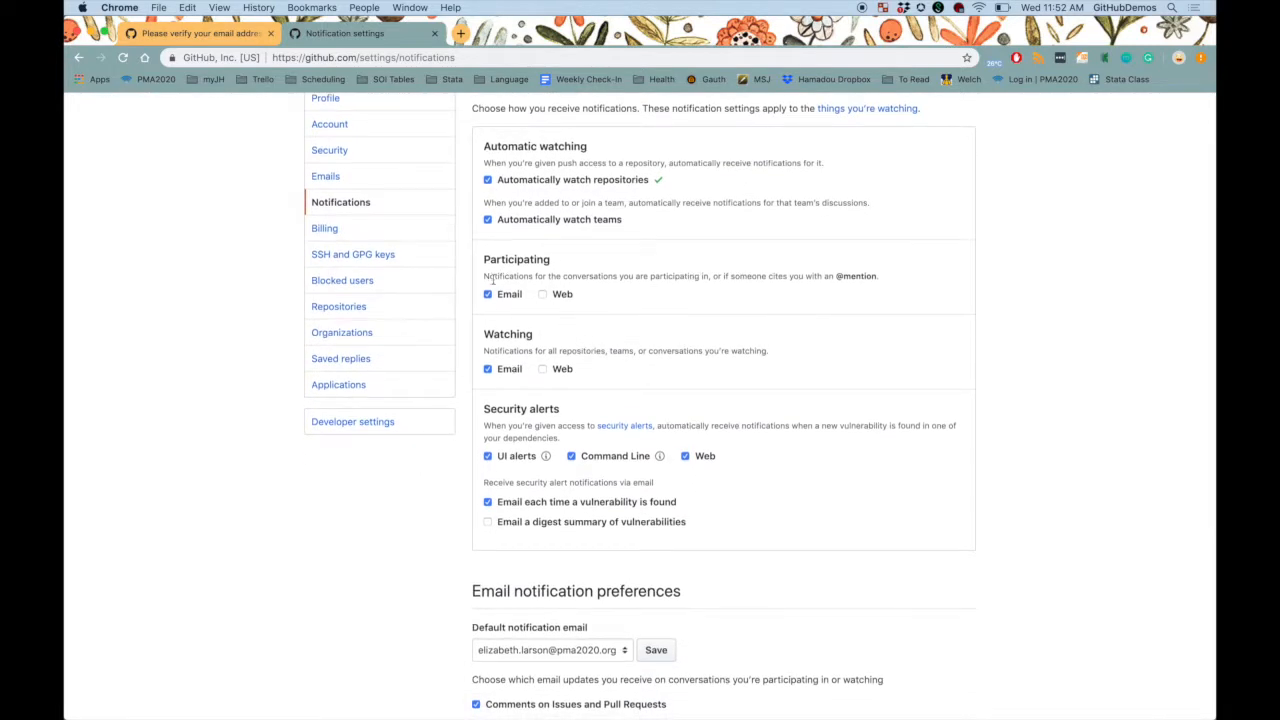
{"action": "left_click", "coordinate": [543, 295]}
{"action": "scroll", "coordinate": [609, 378], "scroll_direction": "down", "scroll_amount": 2}
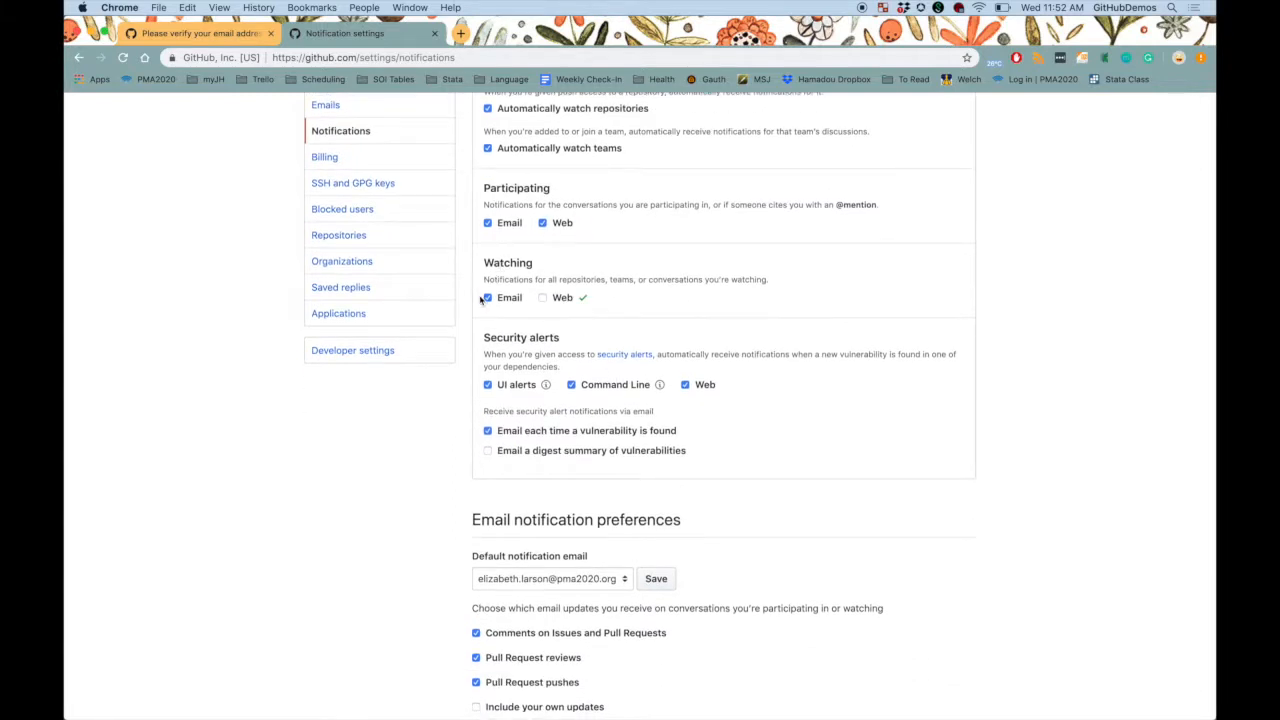
{"action": "left_click", "coordinate": [543, 299]}
{"action": "scroll", "coordinate": [544, 302], "scroll_direction": "down", "scroll_amount": 4}
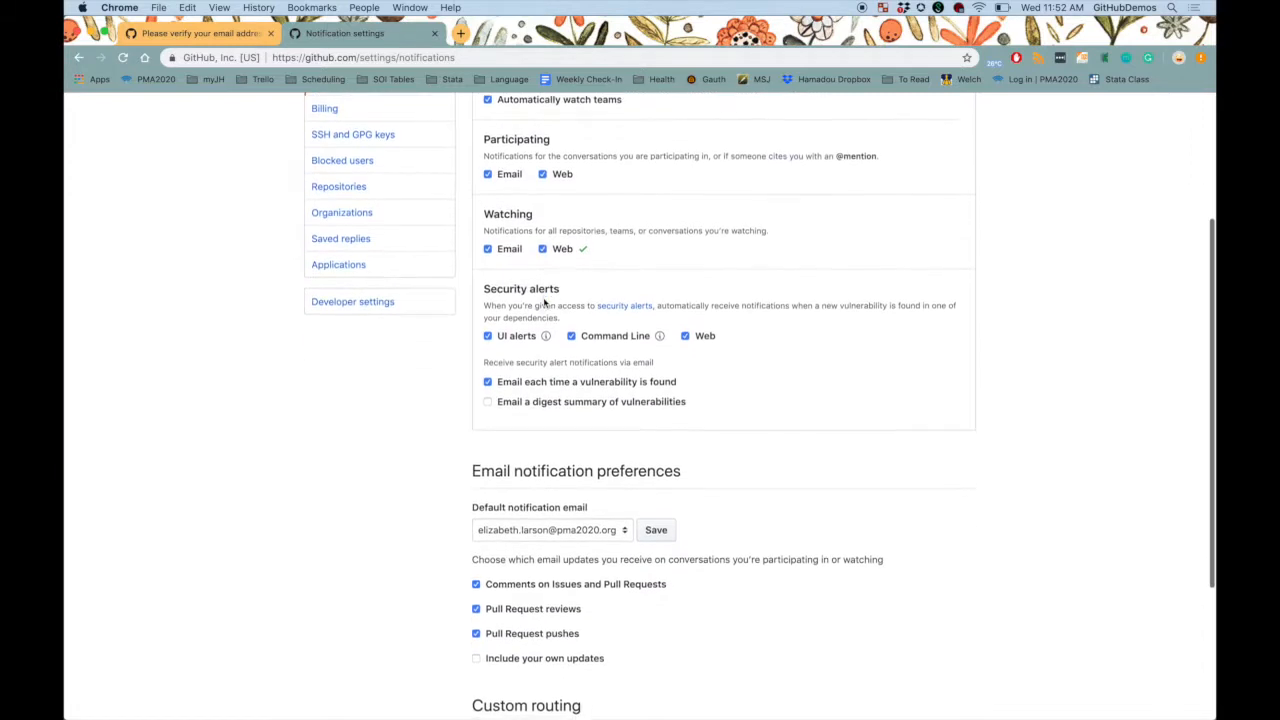
{"action": "scroll", "coordinate": [544, 302], "scroll_direction": "down", "scroll_amount": 2}
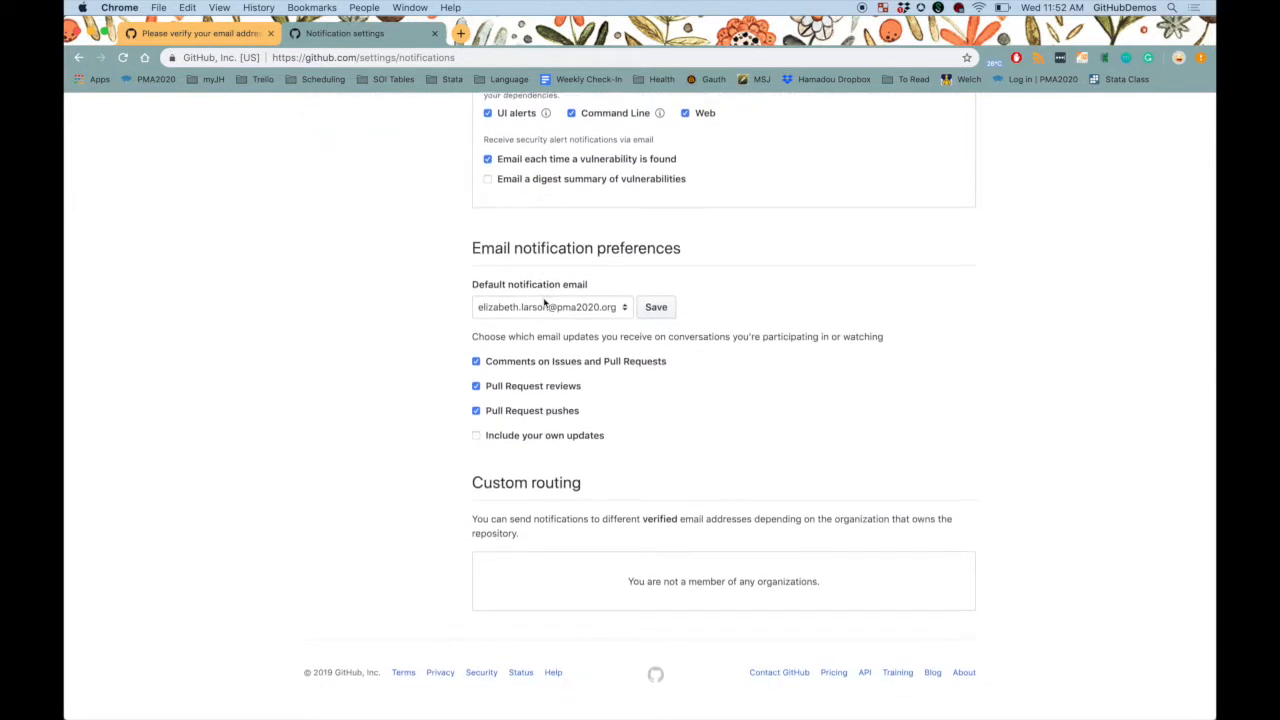
{"action": "scroll", "coordinate": [543, 303], "scroll_direction": "up", "scroll_amount": 6}
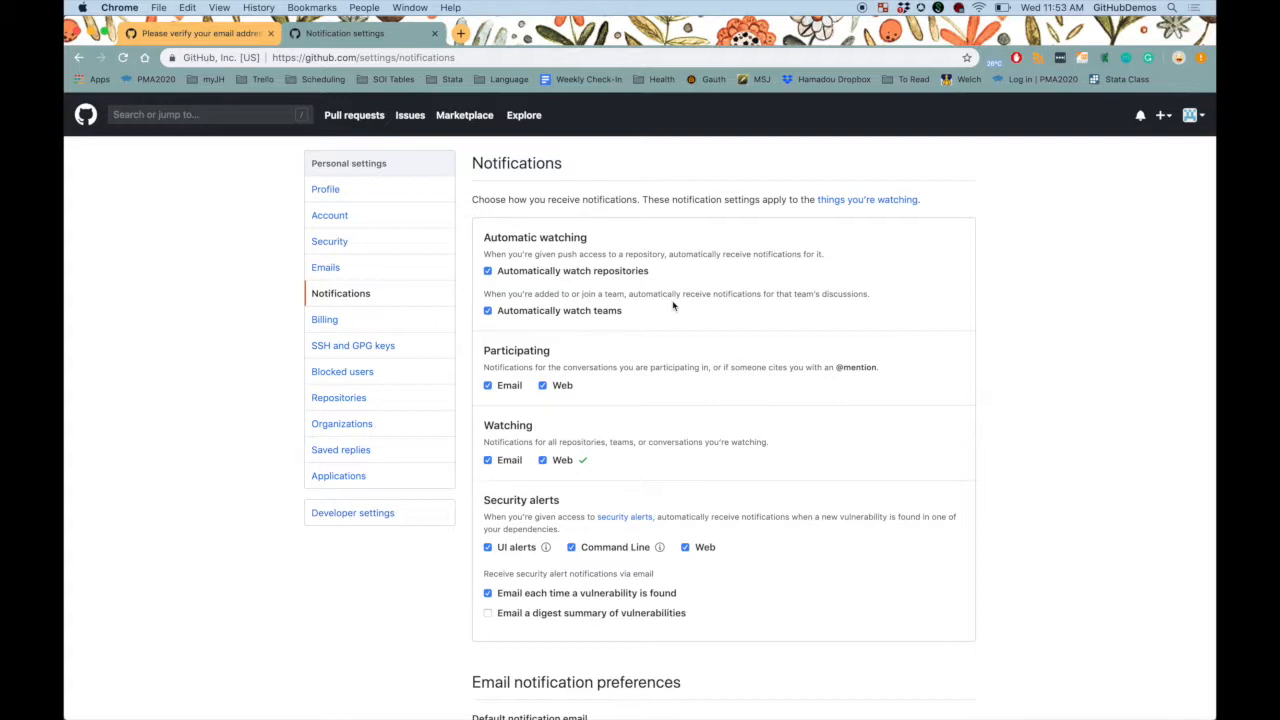
{"action": "key", "text": "super+Tab"}
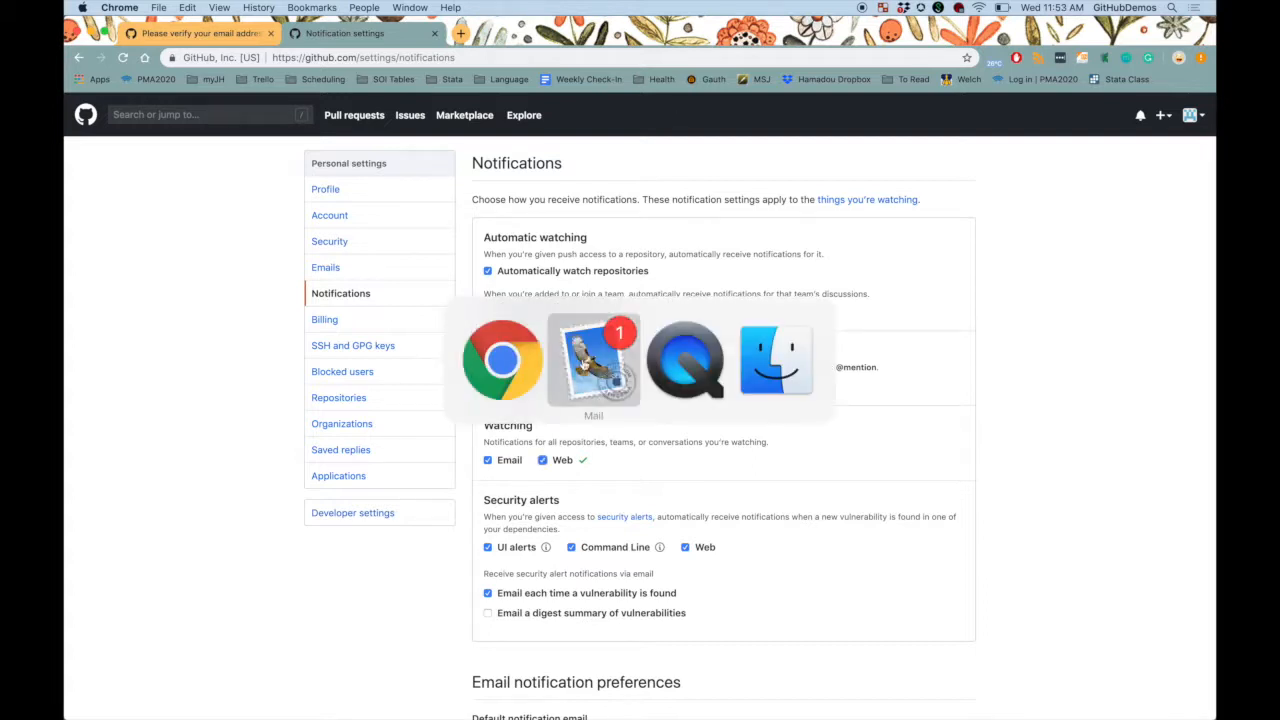
- Send an e-mail requesting access to PMA-BurkinaFaso, PMA-DM and PMA-Training
{"action": "left_click", "coordinate": [430, 178]}
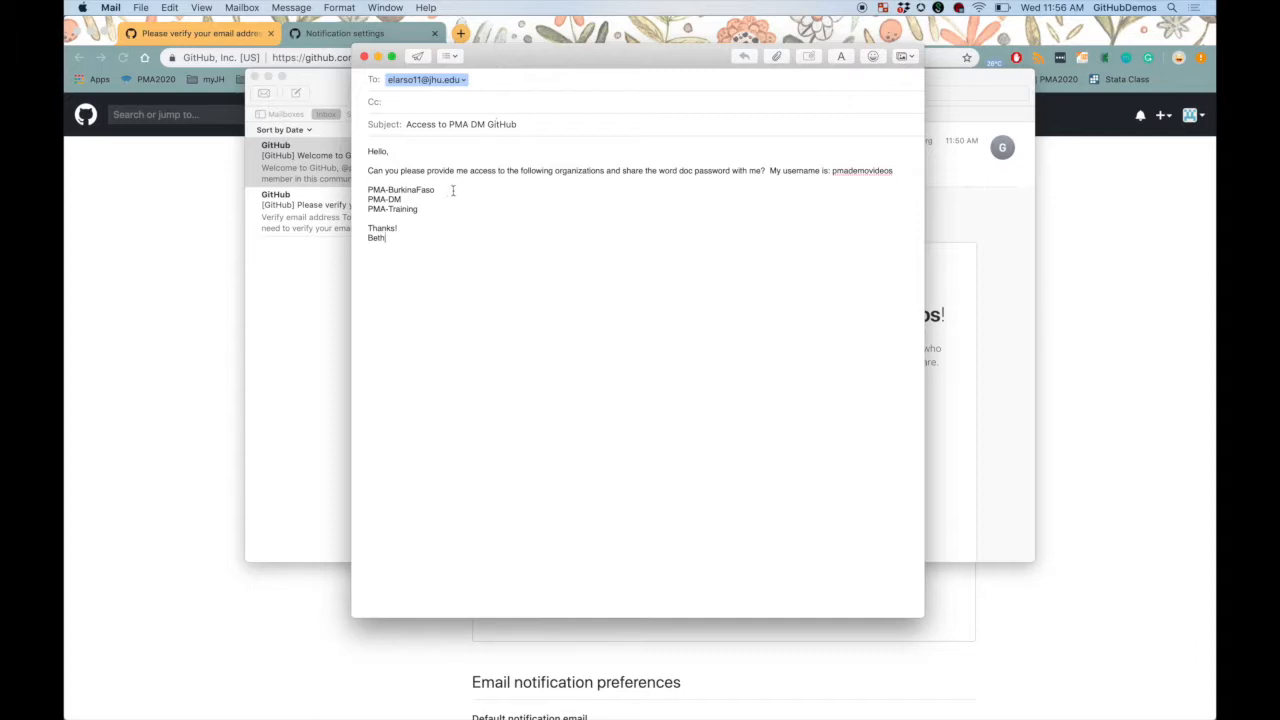
{"action": "left_click", "coordinate": [445, 191]}
{"action": "left_click", "coordinate": [432, 200]}
{"action": "left_click", "coordinate": [440, 212]}
{"action": "left_click", "coordinate": [417, 56]}
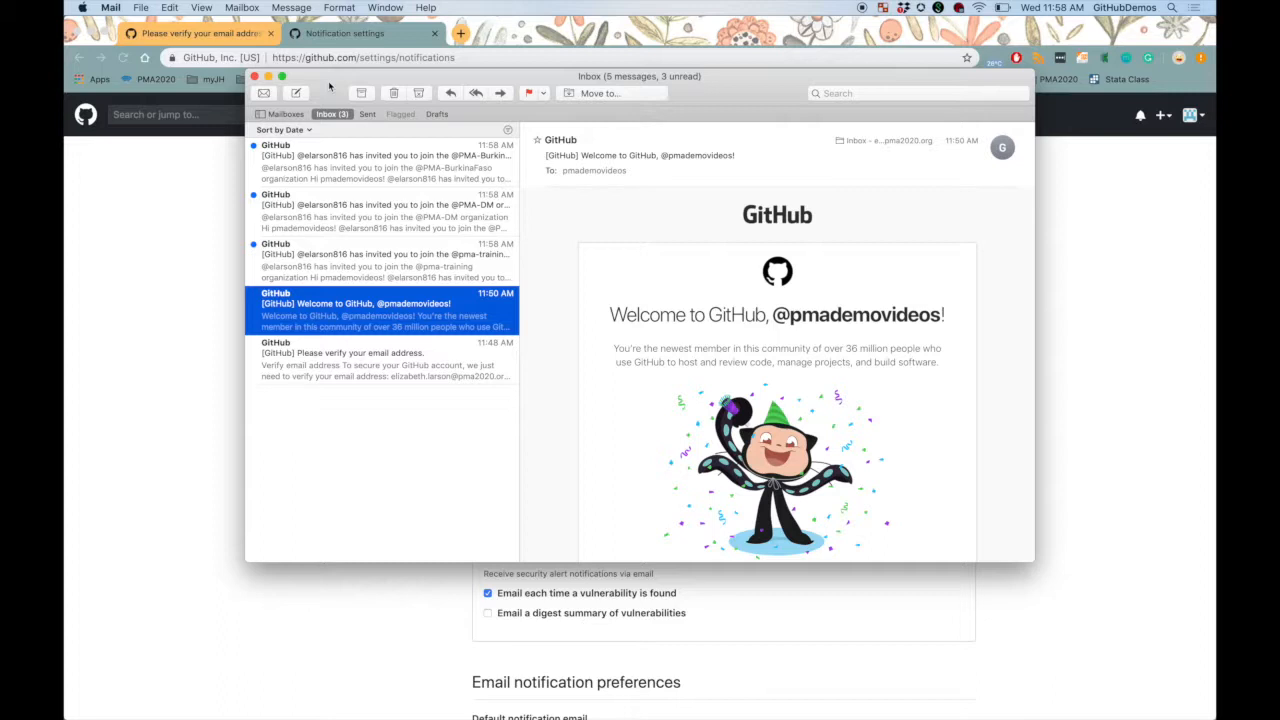
- Open the new invitation e-mails and accept the pma-training invitation
{"action": "left_click", "coordinate": [392, 164]}
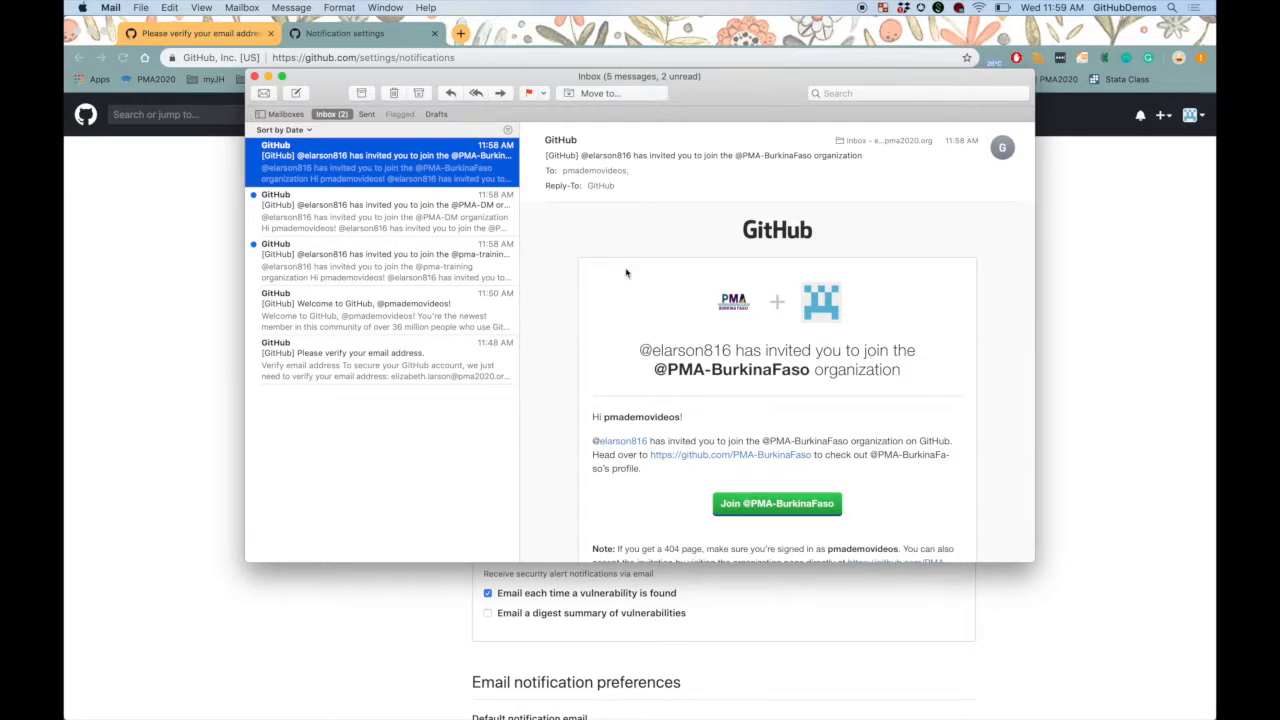
{"action": "left_click", "coordinate": [380, 251]}
{"action": "scroll", "coordinate": [800, 455], "scroll_direction": "down", "scroll_amount": 2}
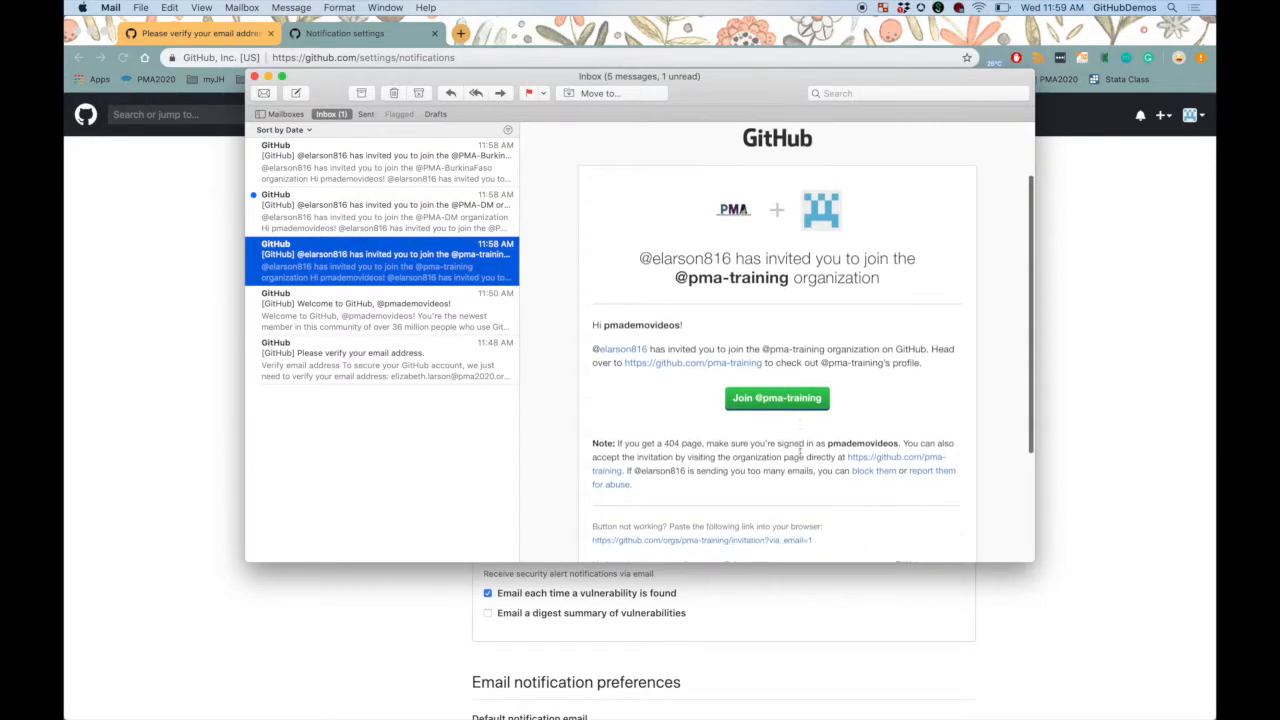
{"action": "left_click", "coordinate": [788, 398]}
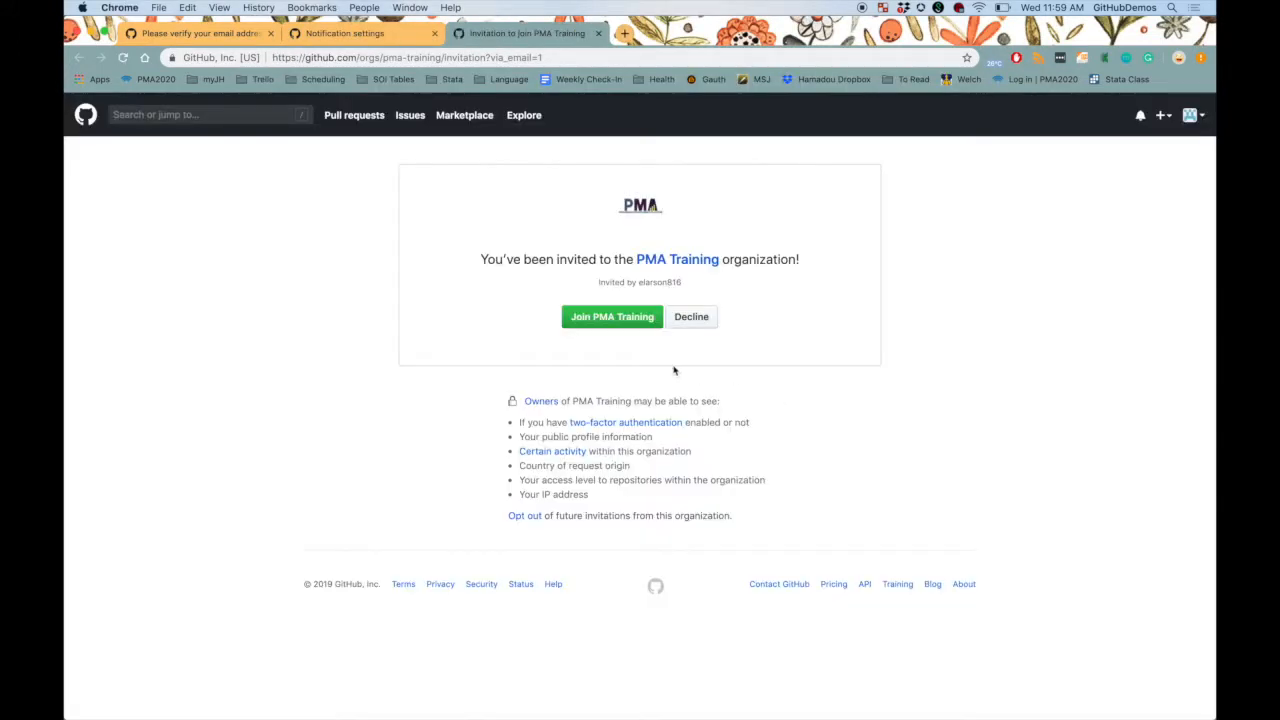
- Join the PMA Training organization
{"action": "left_click", "coordinate": [640, 327]}
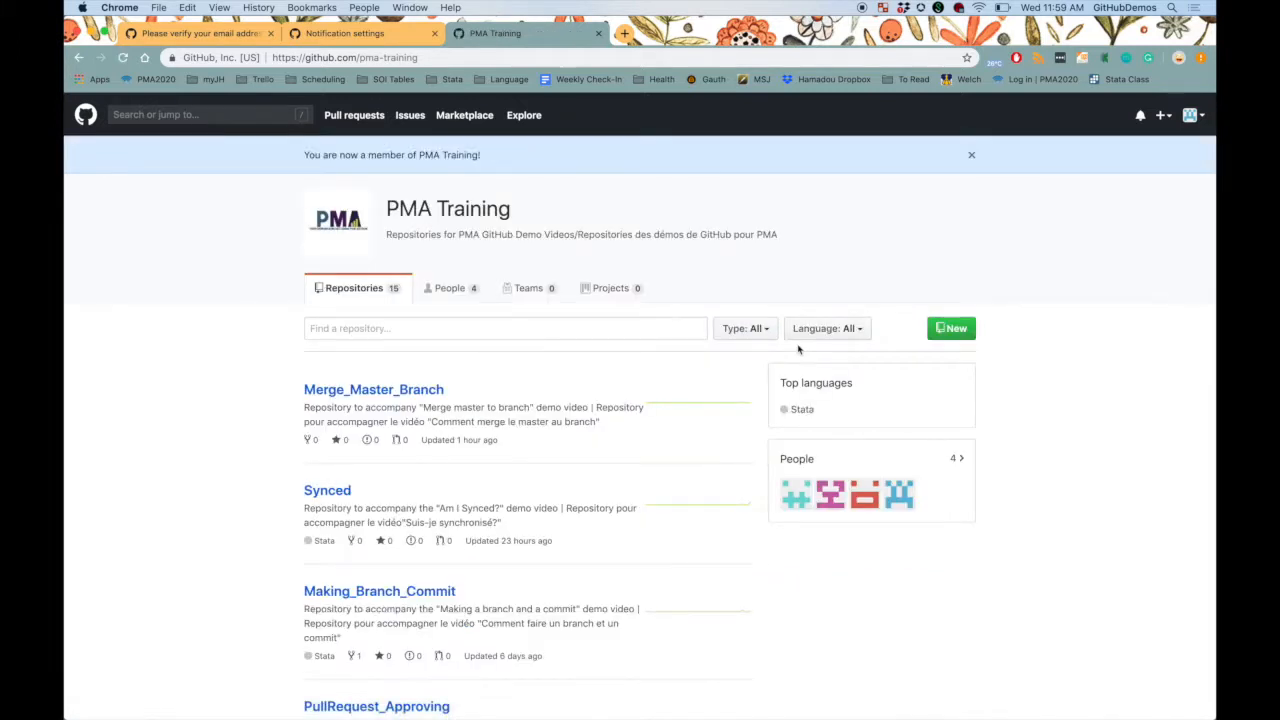
{"action": "scroll", "coordinate": [798, 348], "scroll_direction": "down", "scroll_amount": 2}
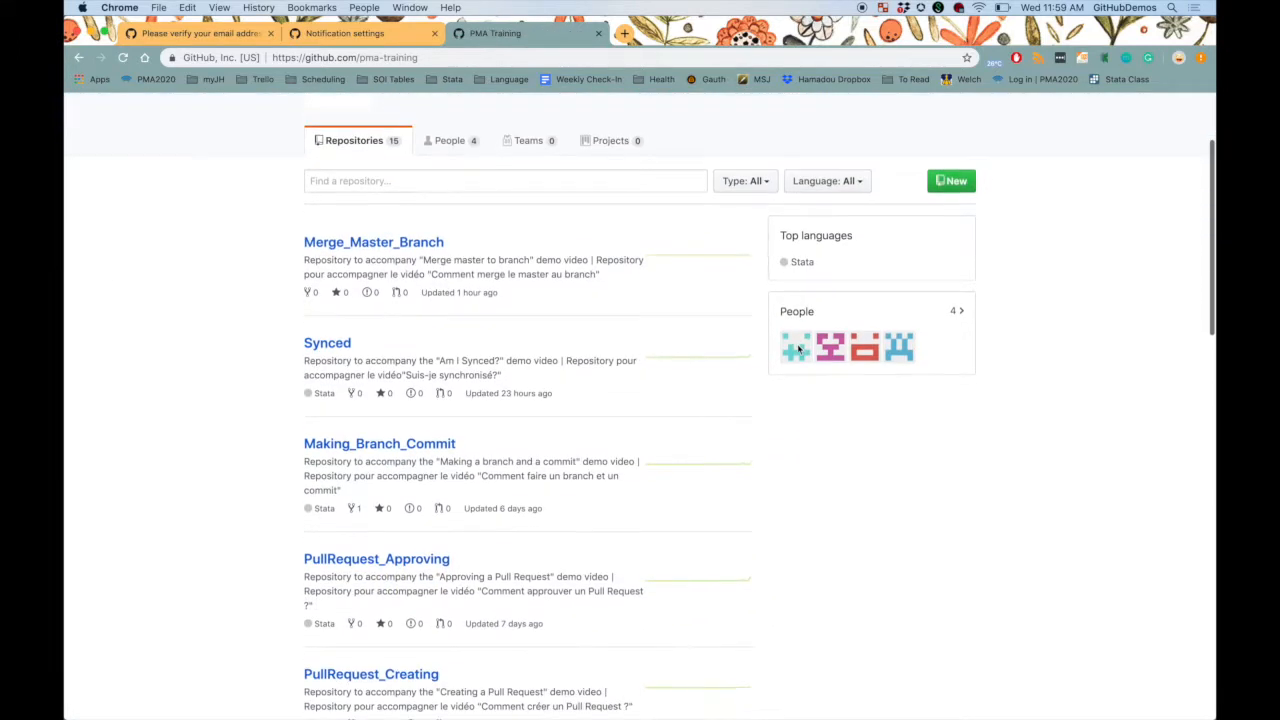
{"action": "scroll", "coordinate": [798, 348], "scroll_direction": "up", "scroll_amount": 2}
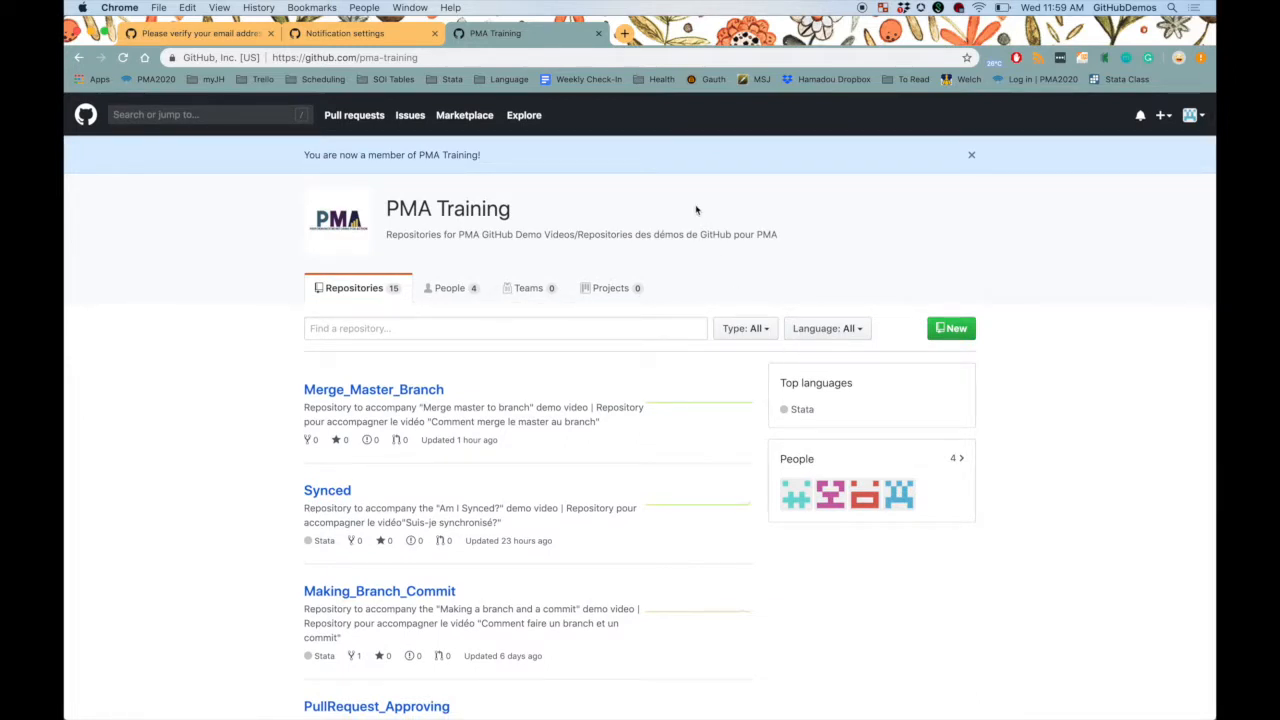
- Go to github.com/pma-dm in a new tab and accept the PMA Data Management invitation
{"action": "key", "text": "super+t"}
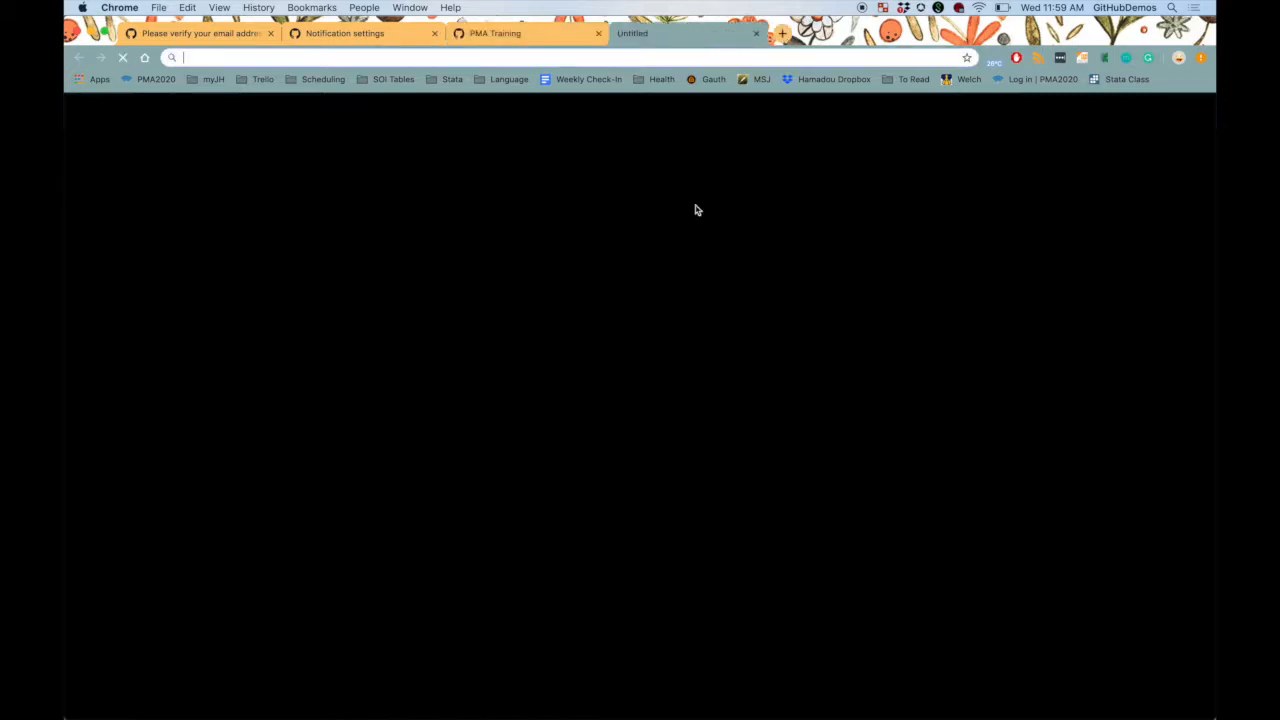
{"action": "type", "text": "github.com/"}
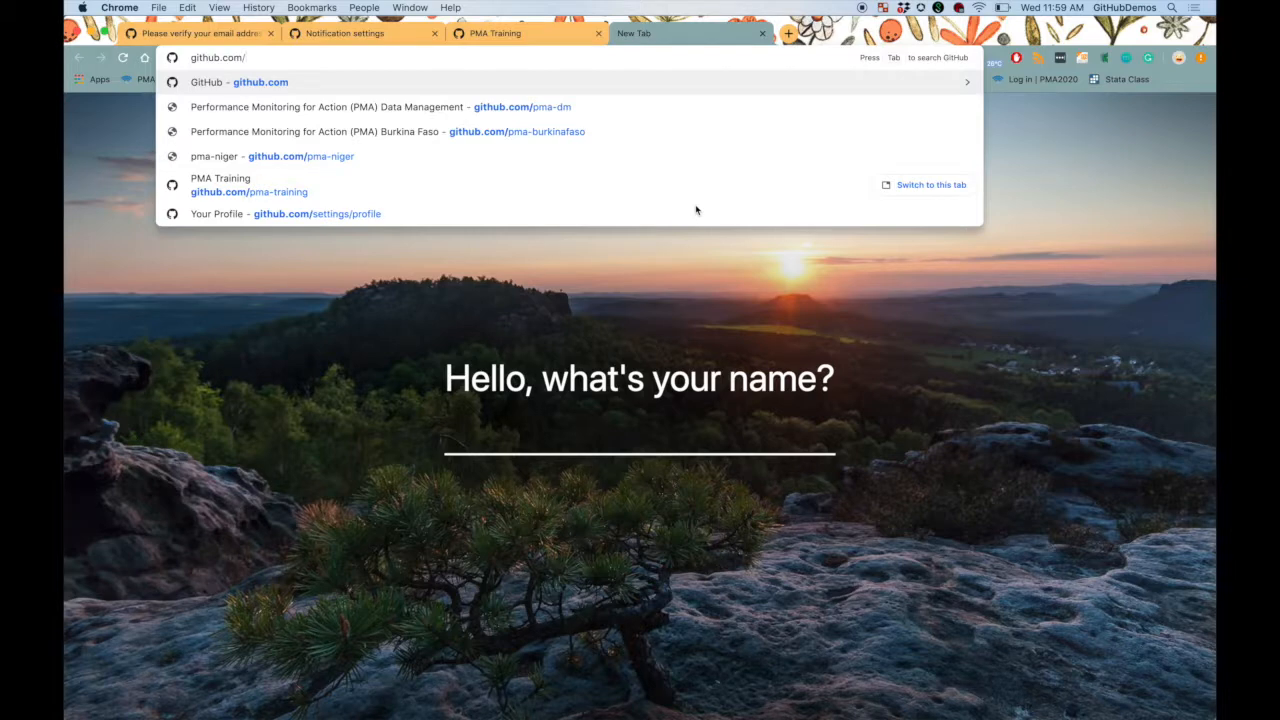
{"action": "type", "text": "pma-dm"}
{"action": "key", "text": "Return"}
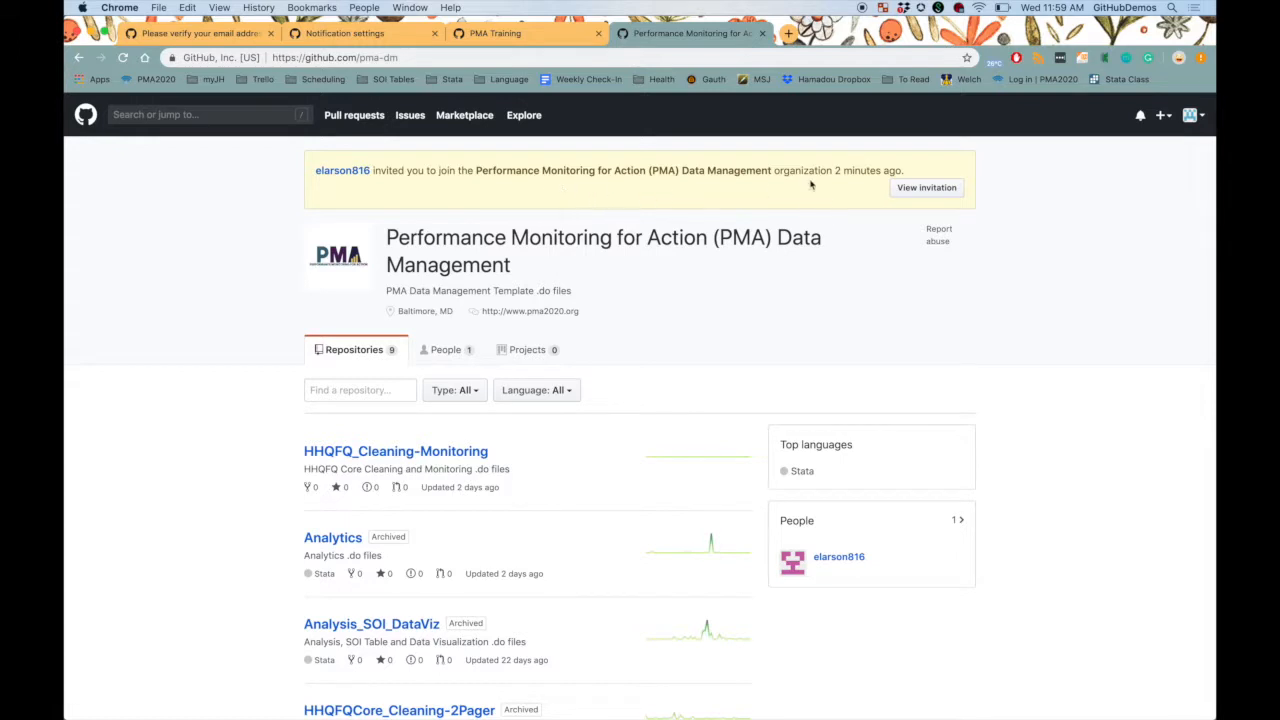
{"action": "left_click", "coordinate": [925, 190]}
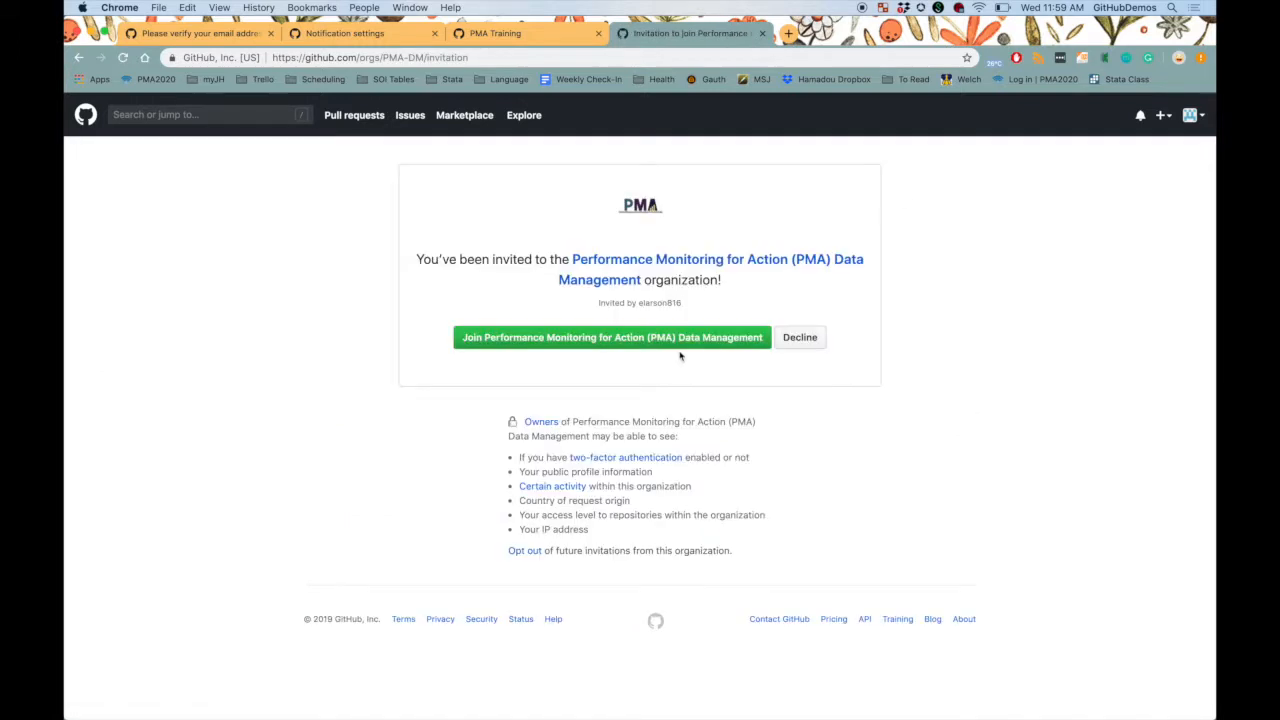
{"action": "left_click", "coordinate": [701, 346]}
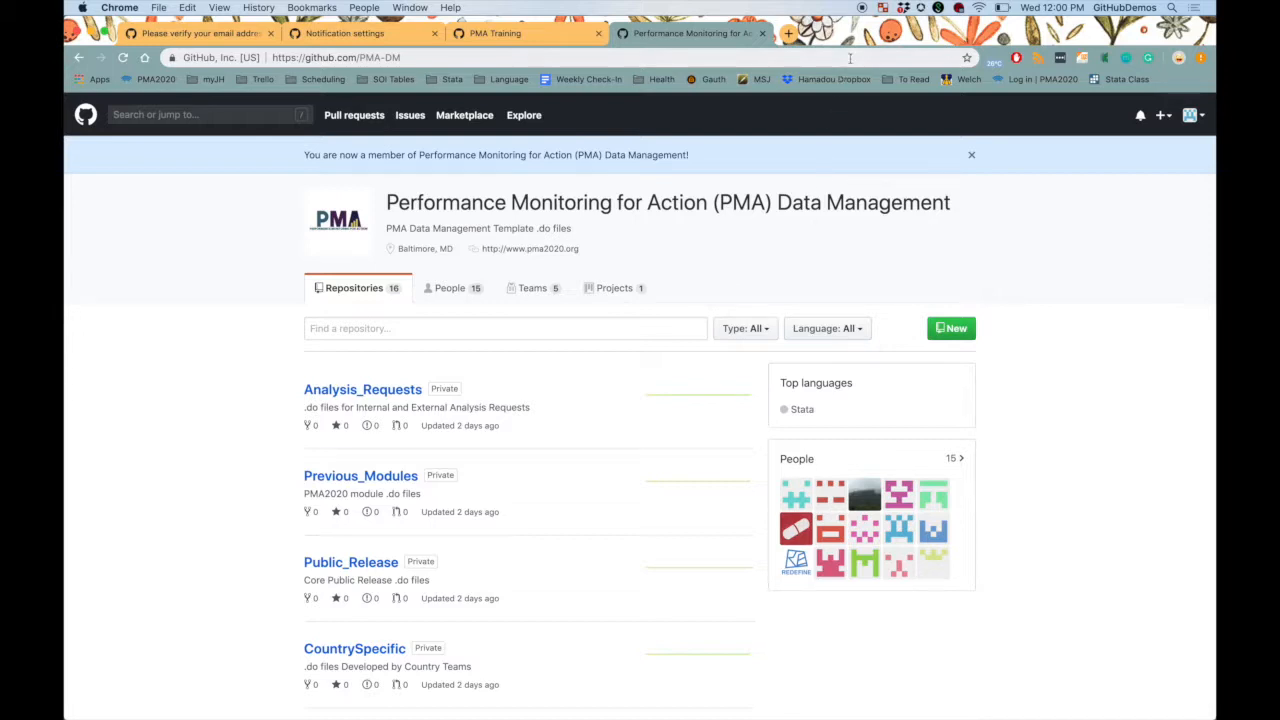
- Open GitKraken_DownloadInstructions.docx from DataRoutines > GitHub_VersionControl > DownloadLink_License in Finder
{"action": "key", "text": "super+Tab"}
{"action": "key", "text": "super+Tab"}
{"action": "key", "text": "super+Tab"}
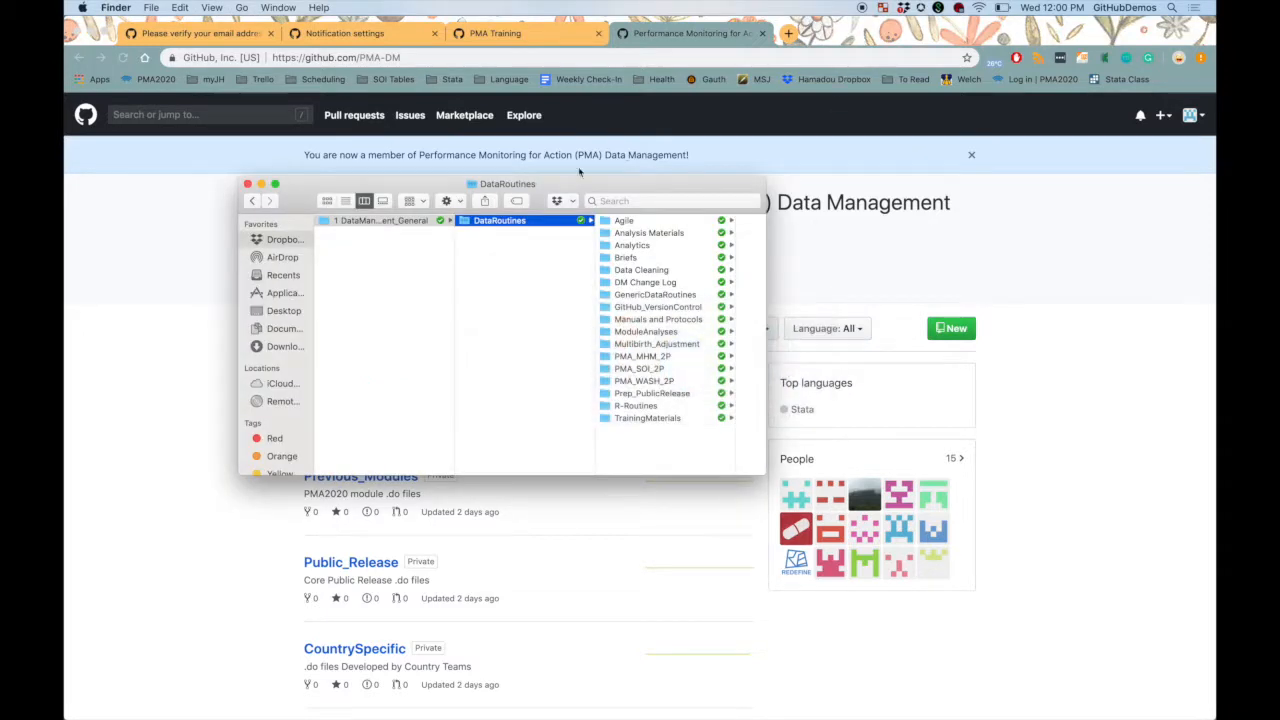
{"action": "left_click_drag", "start_coordinate": [570, 182], "coordinate": [688, 195]}
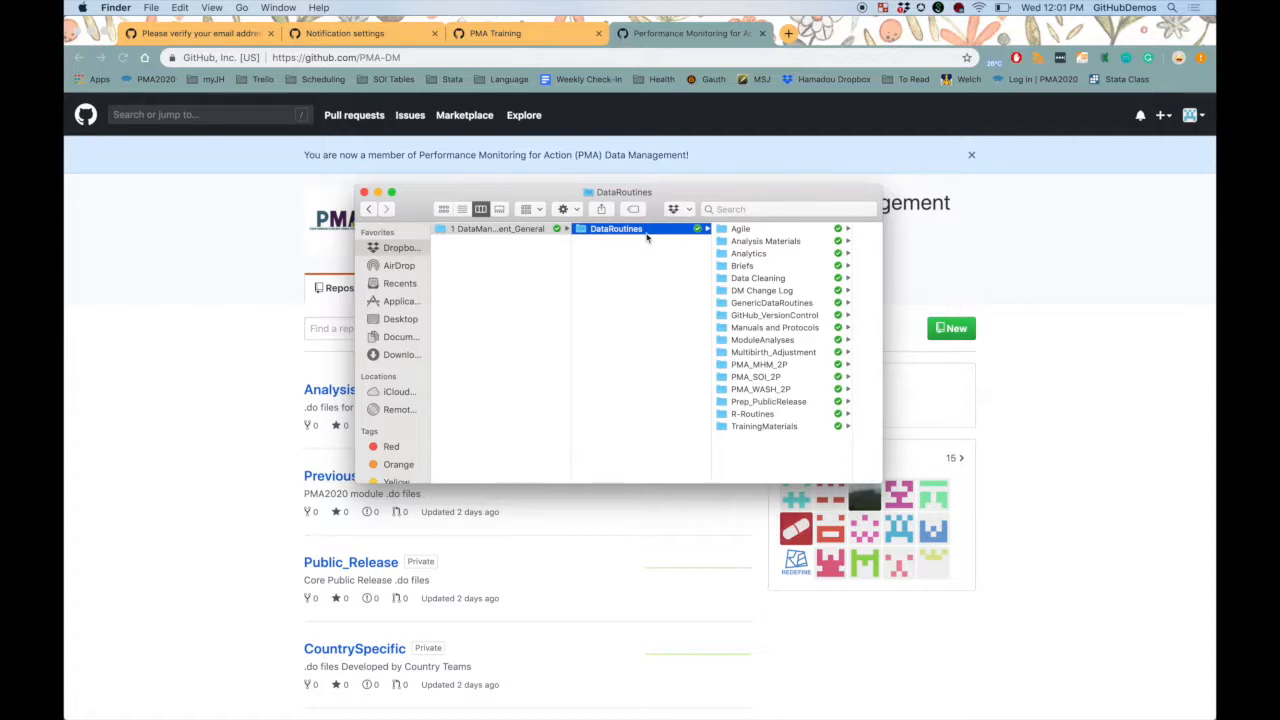
{"action": "left_click", "coordinate": [777, 317]}
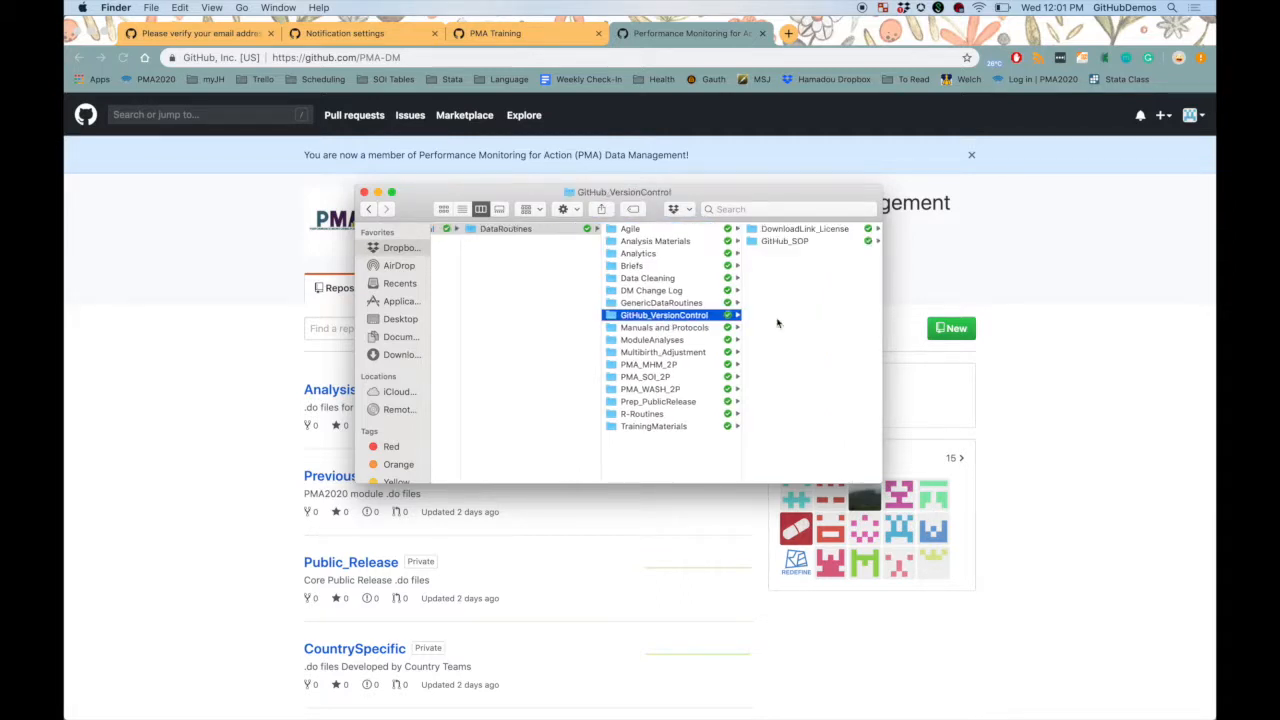
{"action": "left_click", "coordinate": [826, 231]}
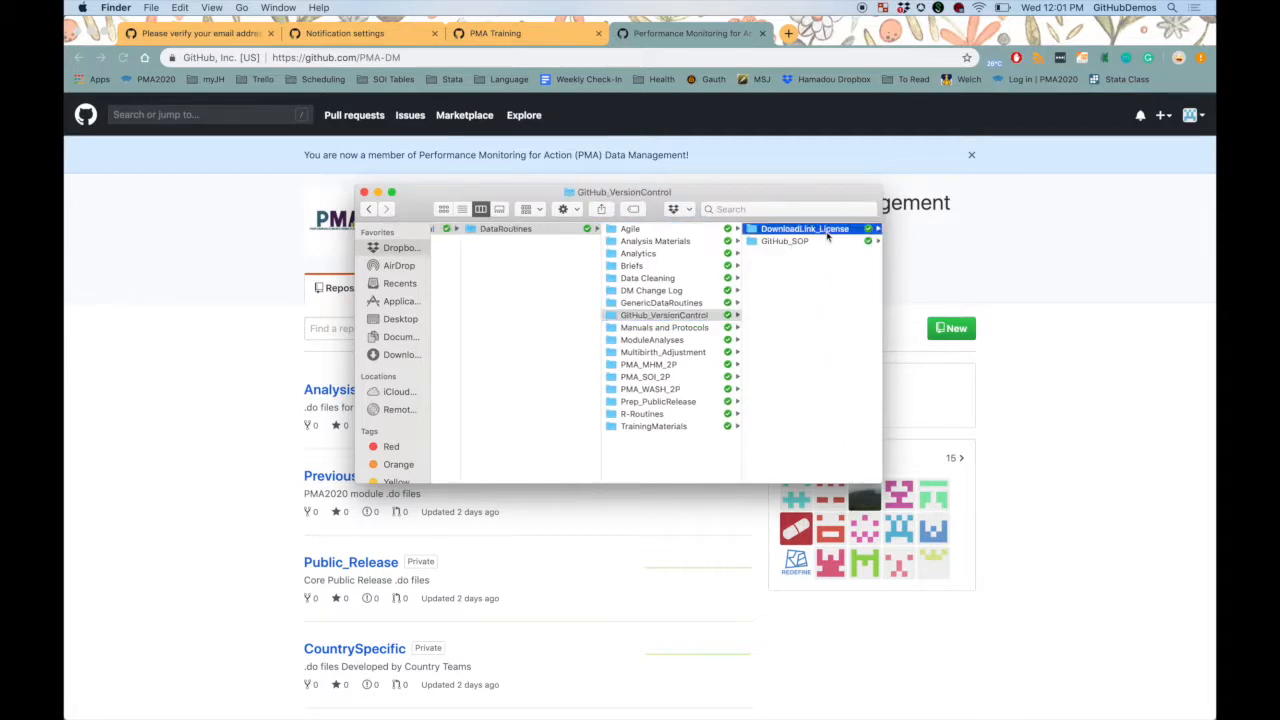
{"action": "left_click", "coordinate": [788, 244]}
{"action": "double_click", "coordinate": [645, 246]}
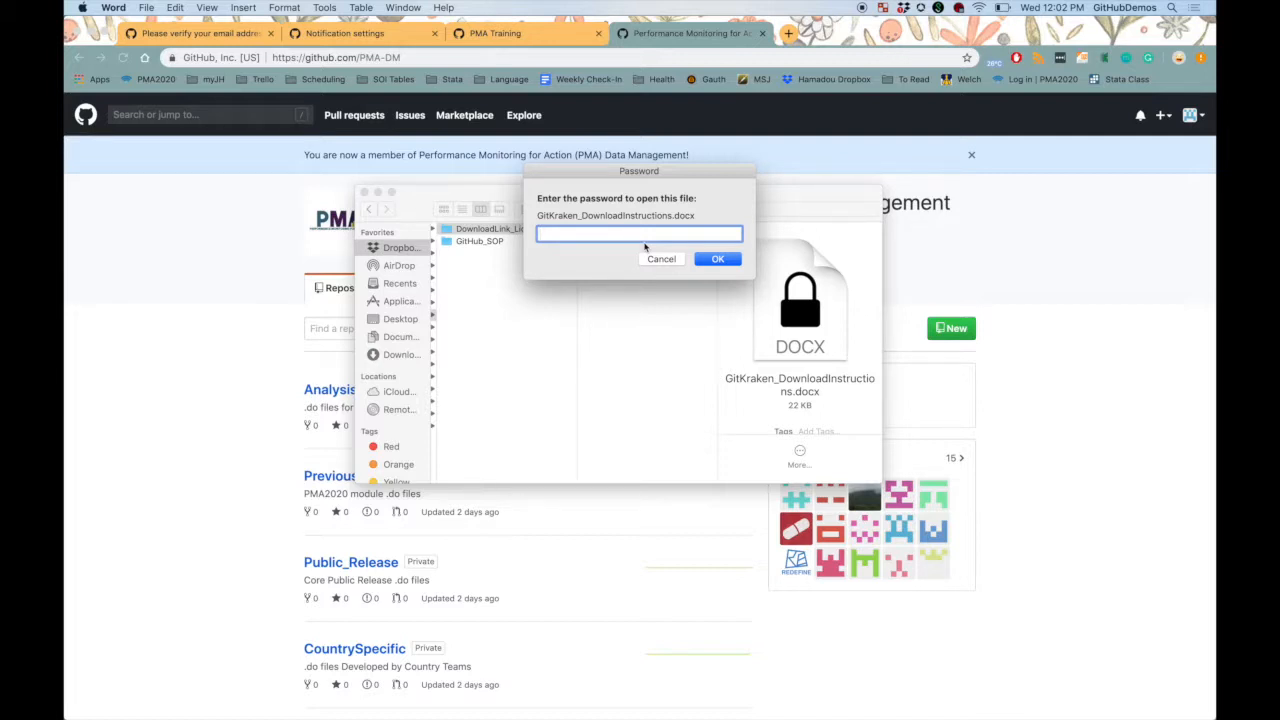
- Unlock the instructions document with its password and follow the GitKraken download link
{"action": "type", "text": "•••••••••••••••"}
{"action": "left_click", "coordinate": [705, 260]}
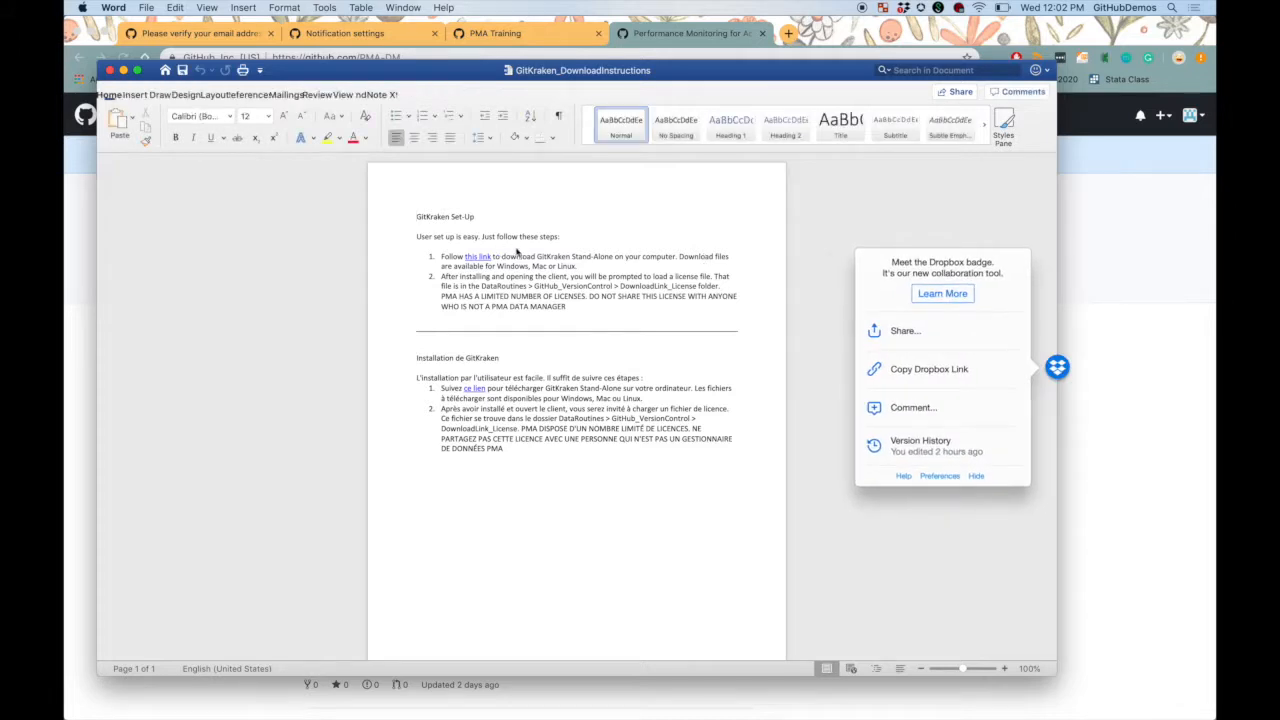
{"action": "mouse_move", "coordinate": [478, 258]}
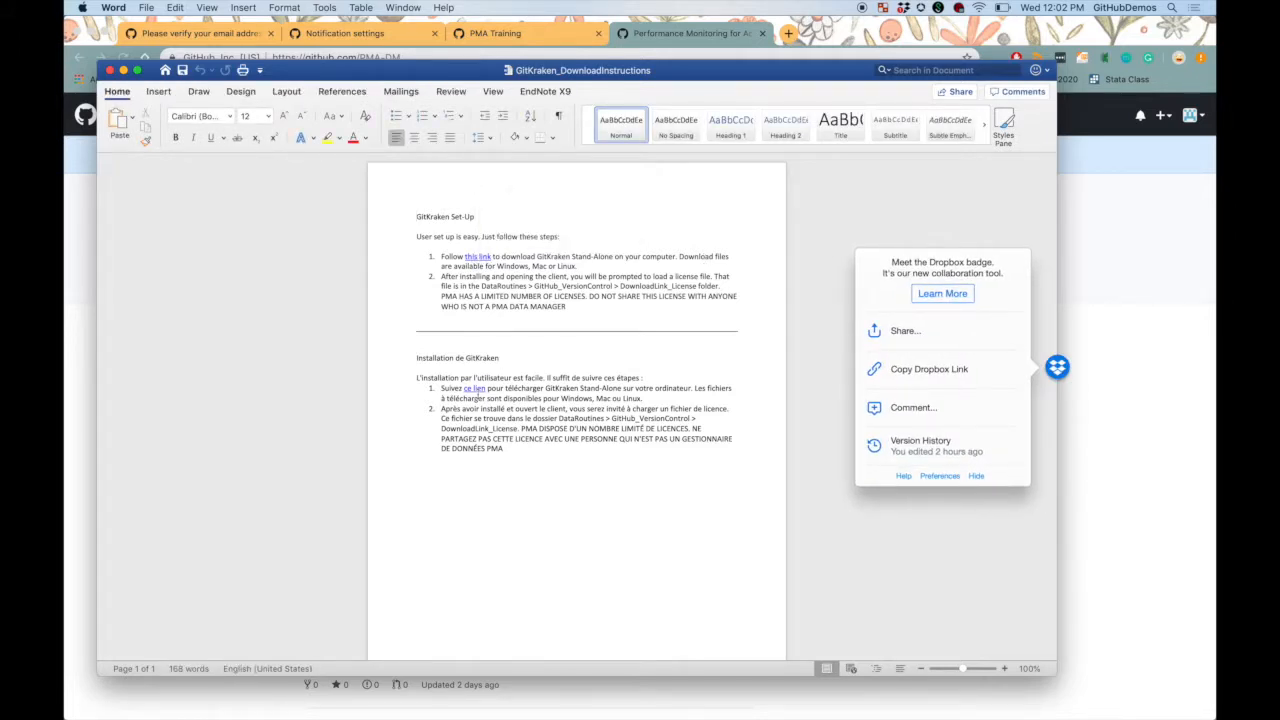
{"action": "left_click", "coordinate": [481, 259]}
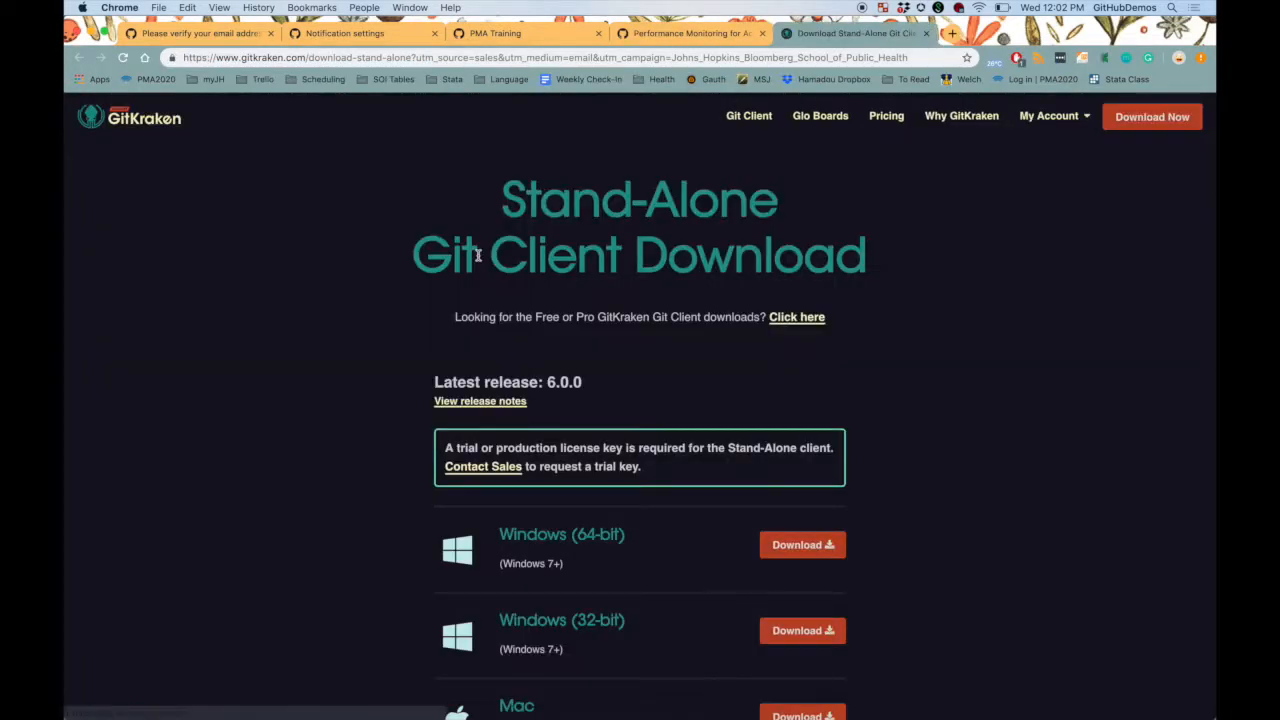
- Download the Mac stand-alone installer and open installGitKraken.dmg
{"action": "scroll", "coordinate": [478, 255], "scroll_direction": "down", "scroll_amount": 4}
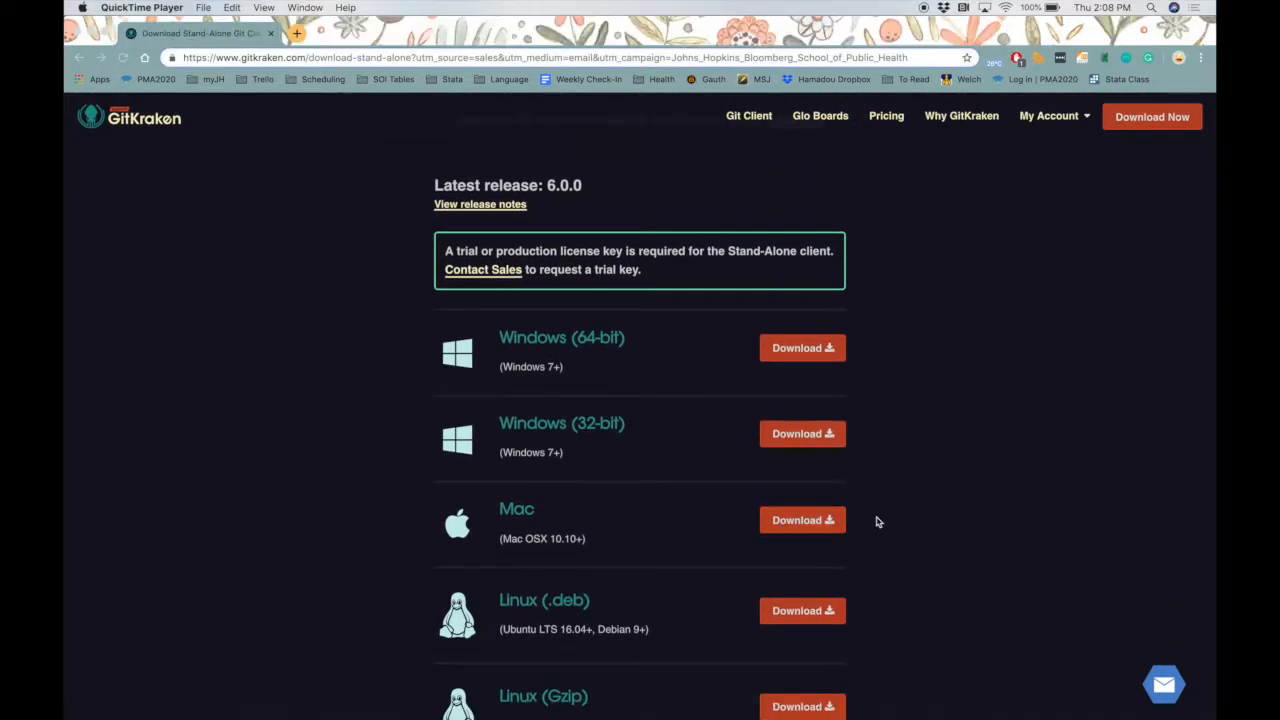
{"action": "left_click", "coordinate": [820, 521]}
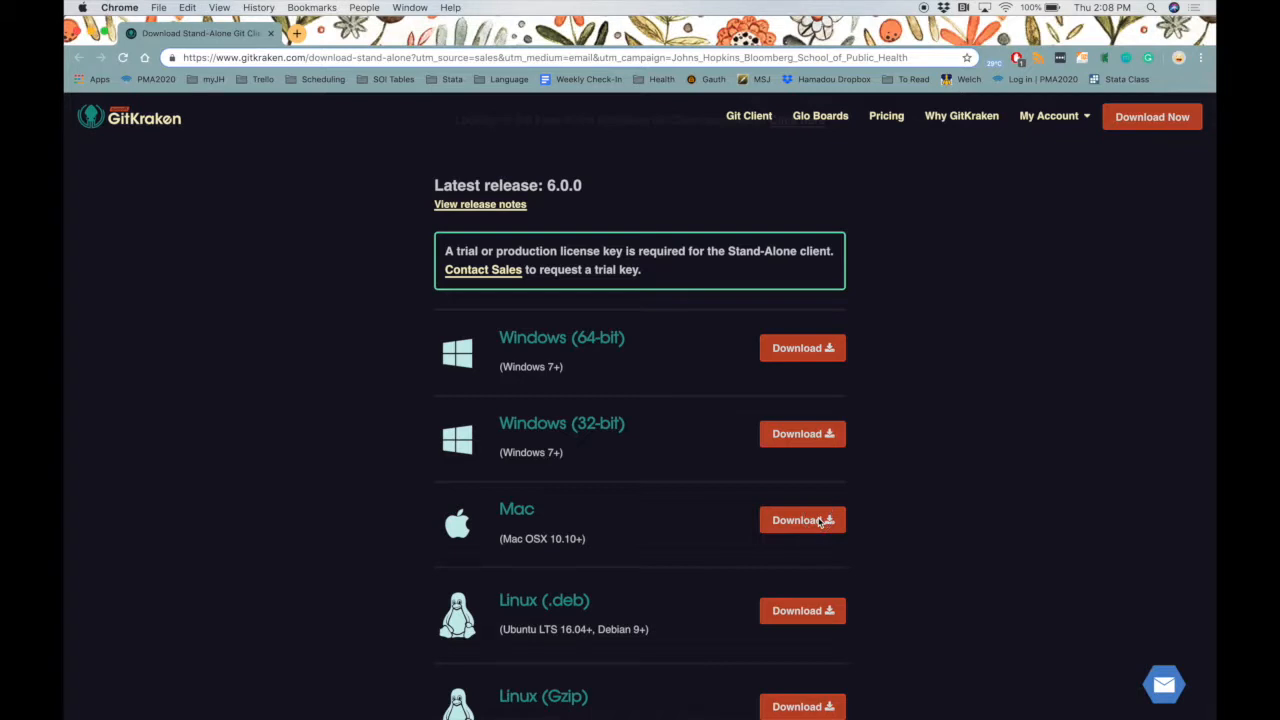
{"action": "left_click", "coordinate": [786, 530]}
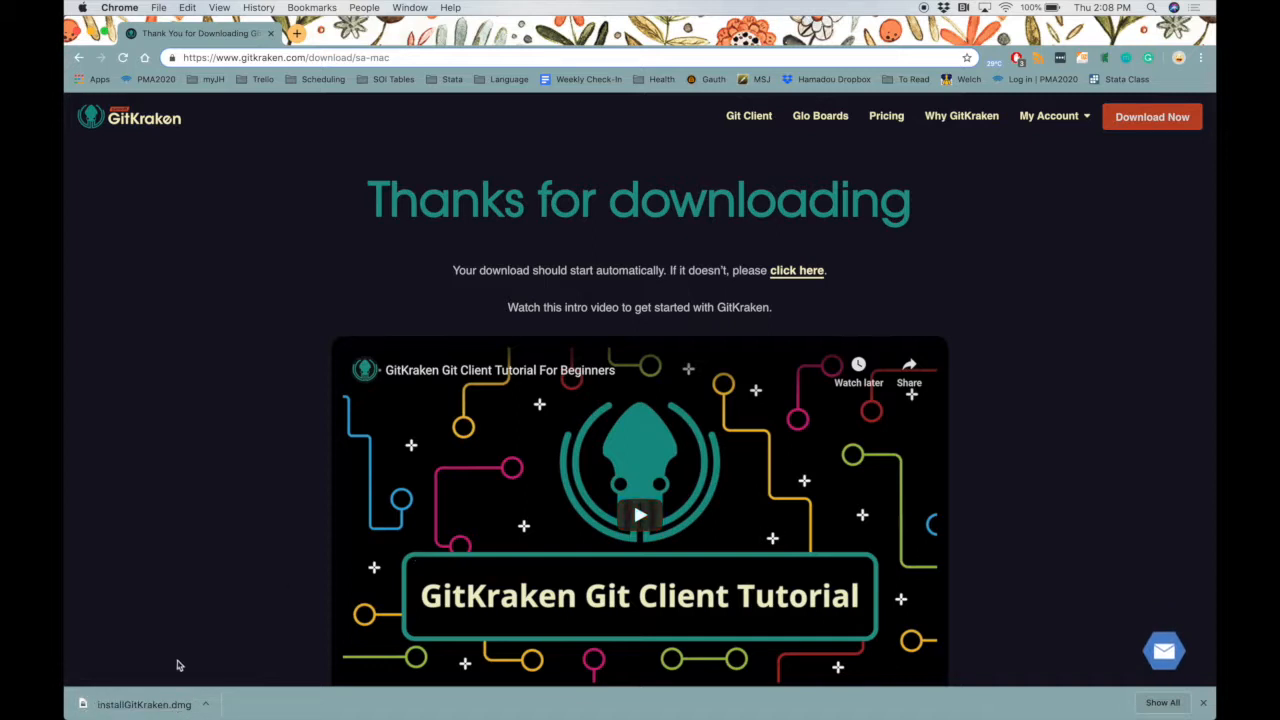
{"action": "left_click", "coordinate": [157, 705]}
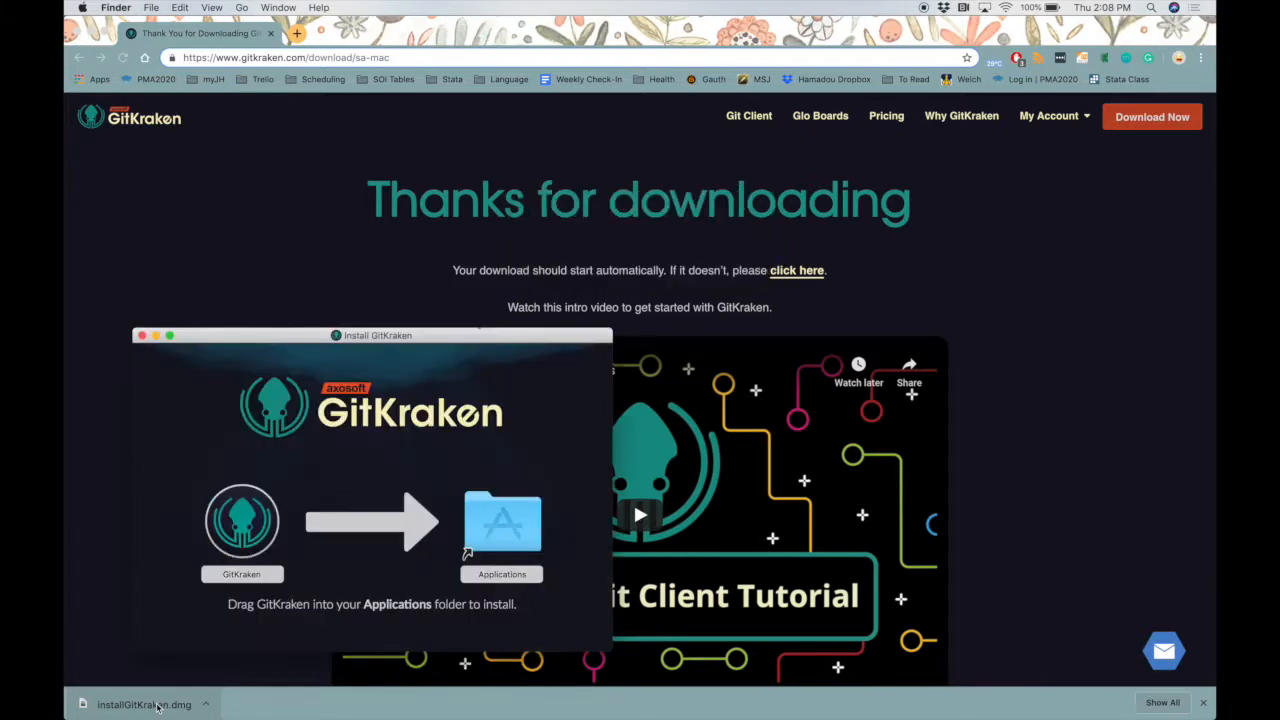
- Install GitKraken from the downloaded .dmg into Applications and launch it
{"action": "left_click", "coordinate": [245, 522]}
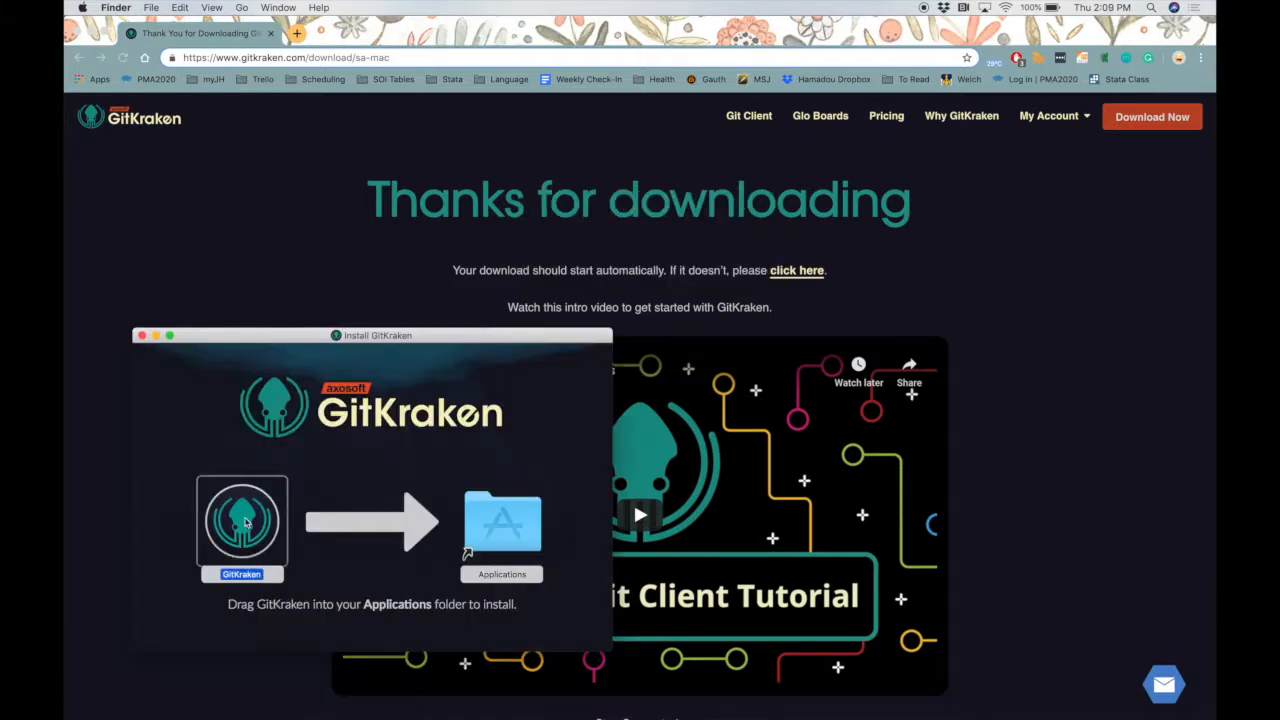
{"action": "left_click_drag", "start_coordinate": [245, 522], "coordinate": [515, 530]}
{"action": "double_click", "coordinate": [515, 530]}
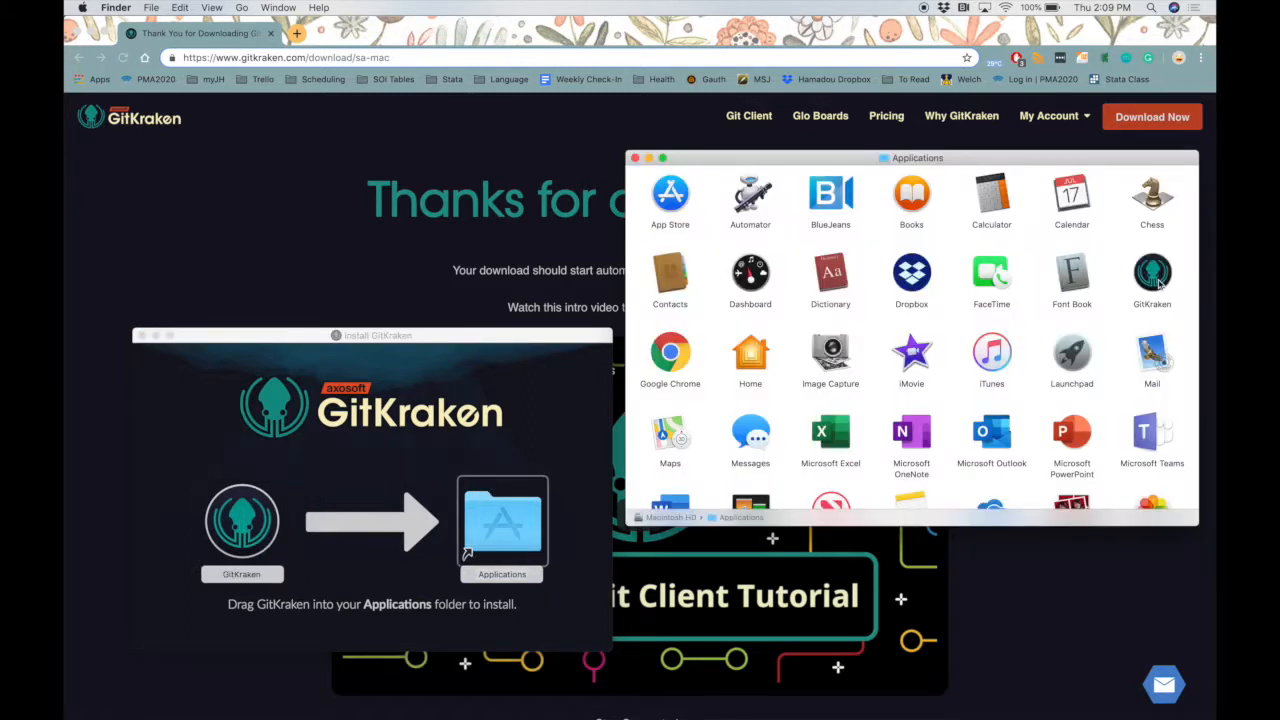
{"action": "left_click", "coordinate": [1155, 278]}
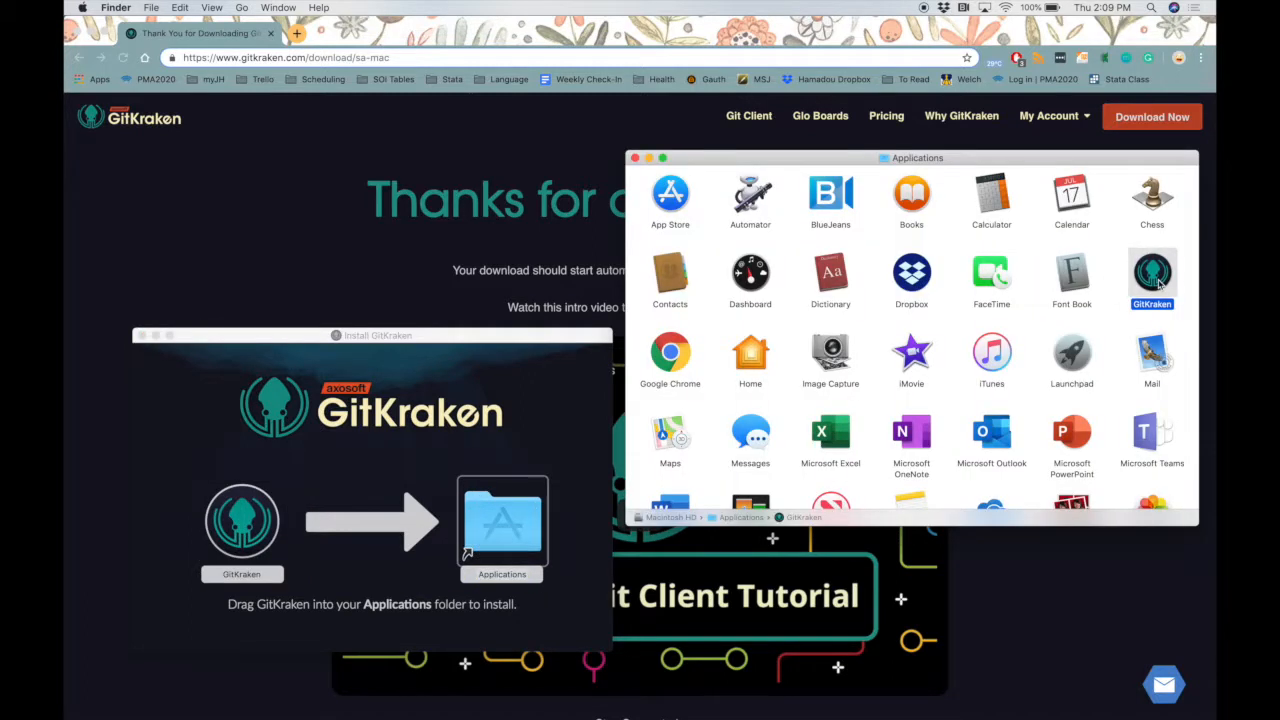
{"action": "double_click", "coordinate": [1155, 278]}
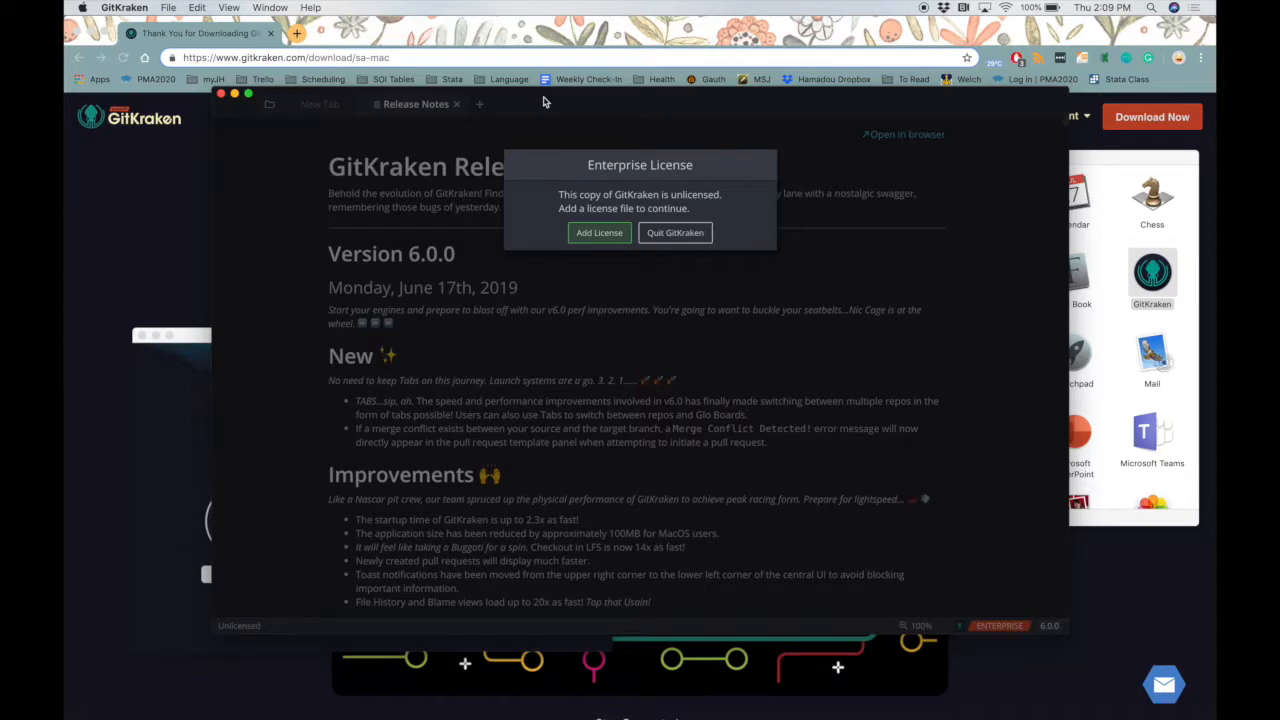
- Make GitKraken full screen and browse for a license in the Baltimore PMA data management folder
{"action": "left_click_drag", "start_coordinate": [543, 100], "coordinate": [517, 79]}
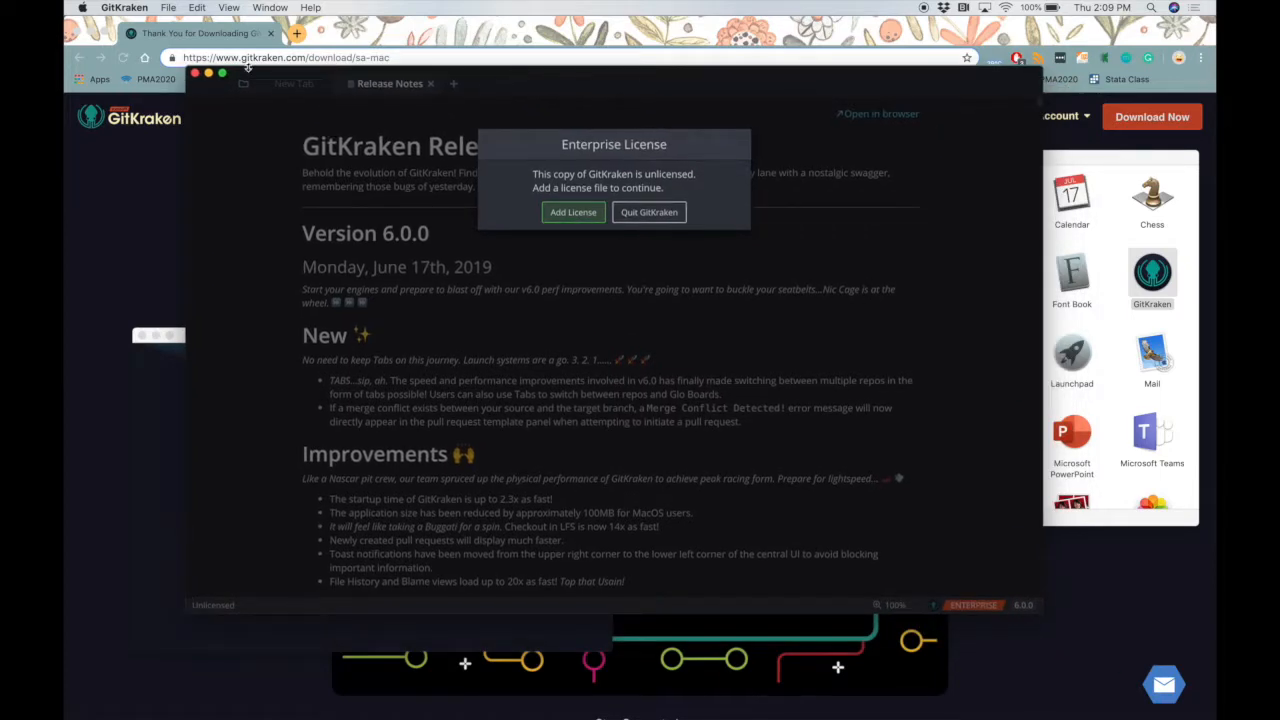
{"action": "left_click", "coordinate": [225, 77]}
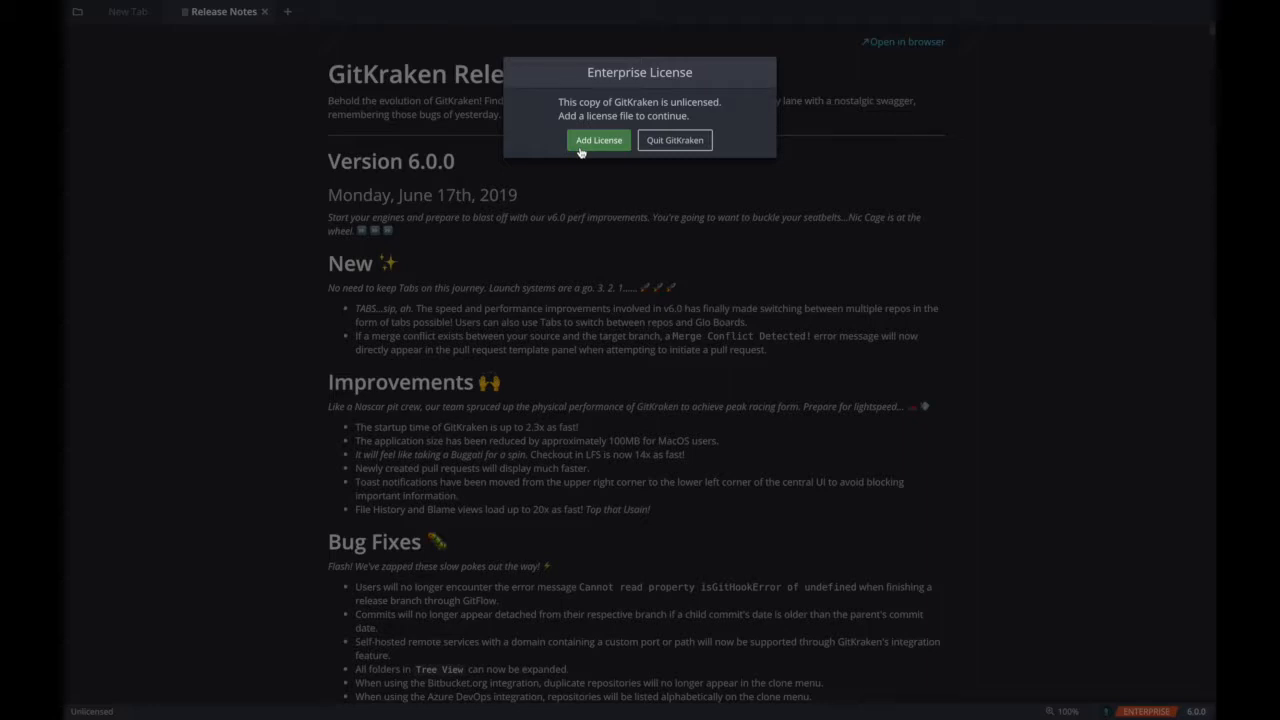
{"action": "left_click", "coordinate": [597, 142]}
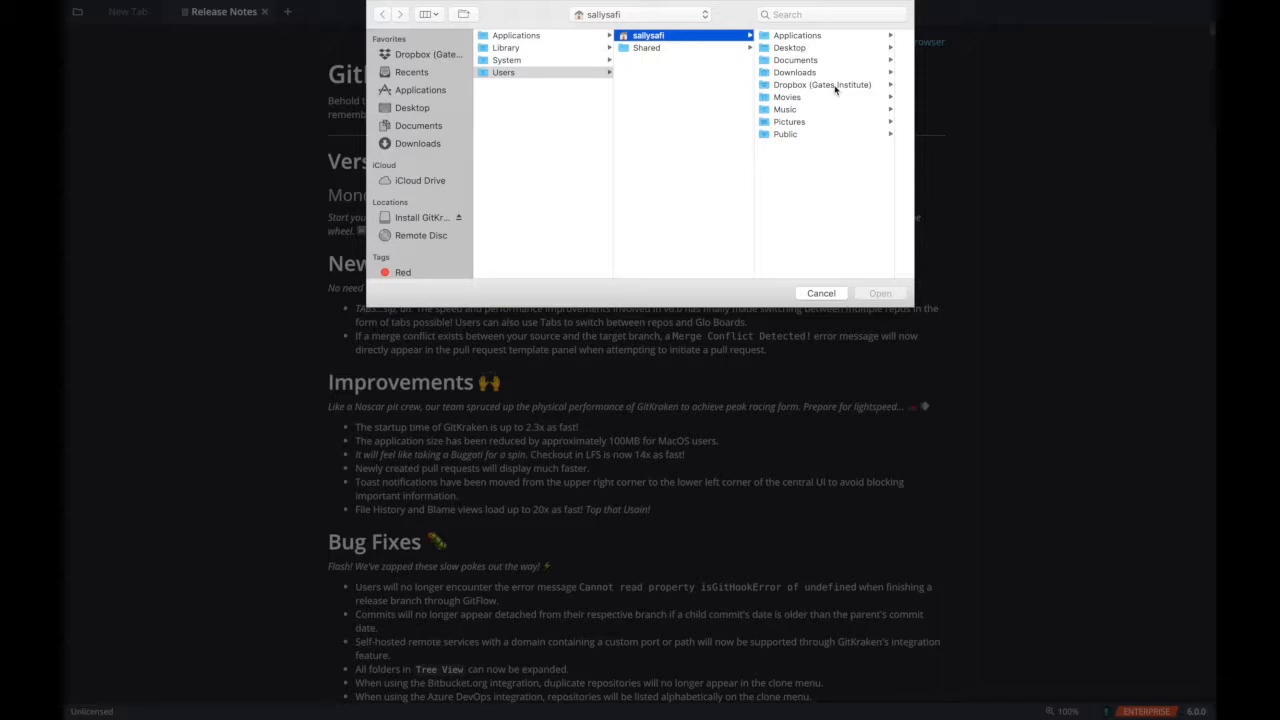
{"action": "left_click", "coordinate": [835, 87]}
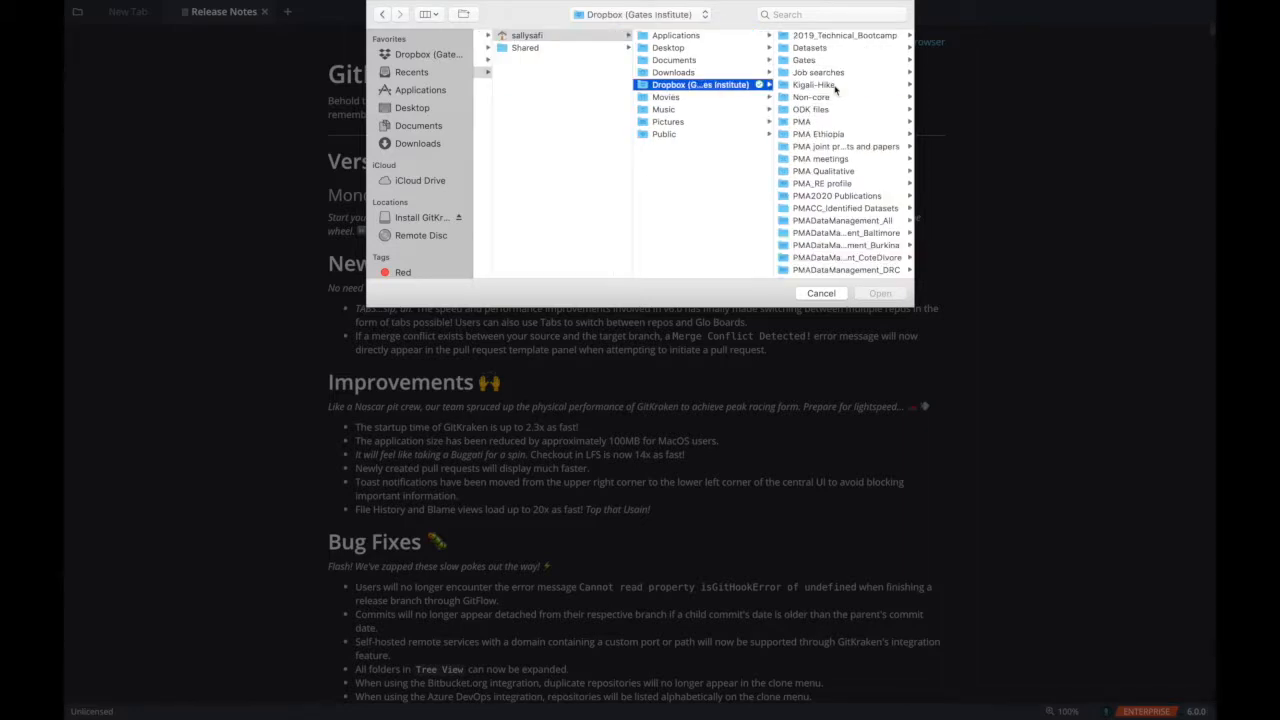
{"action": "scroll", "coordinate": [820, 209], "scroll_direction": "down", "scroll_amount": 3}
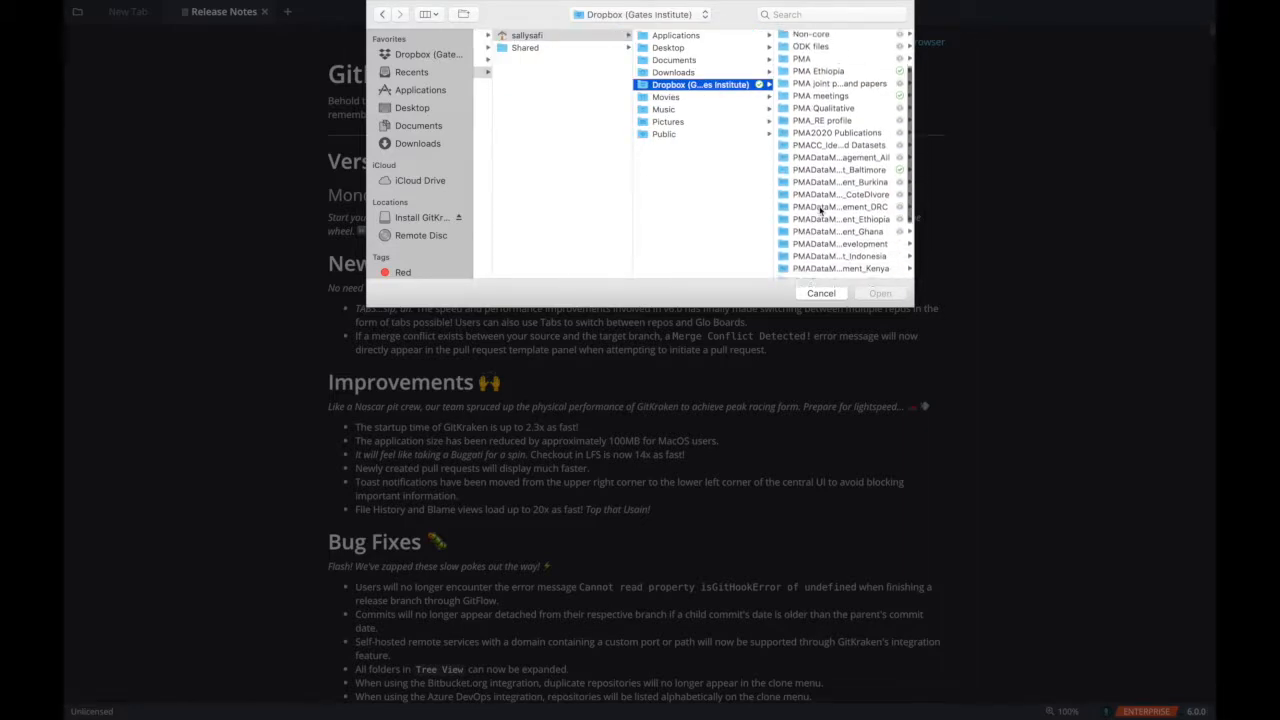
{"action": "left_click", "coordinate": [789, 153]}
{"action": "left_click", "coordinate": [498, 87]}
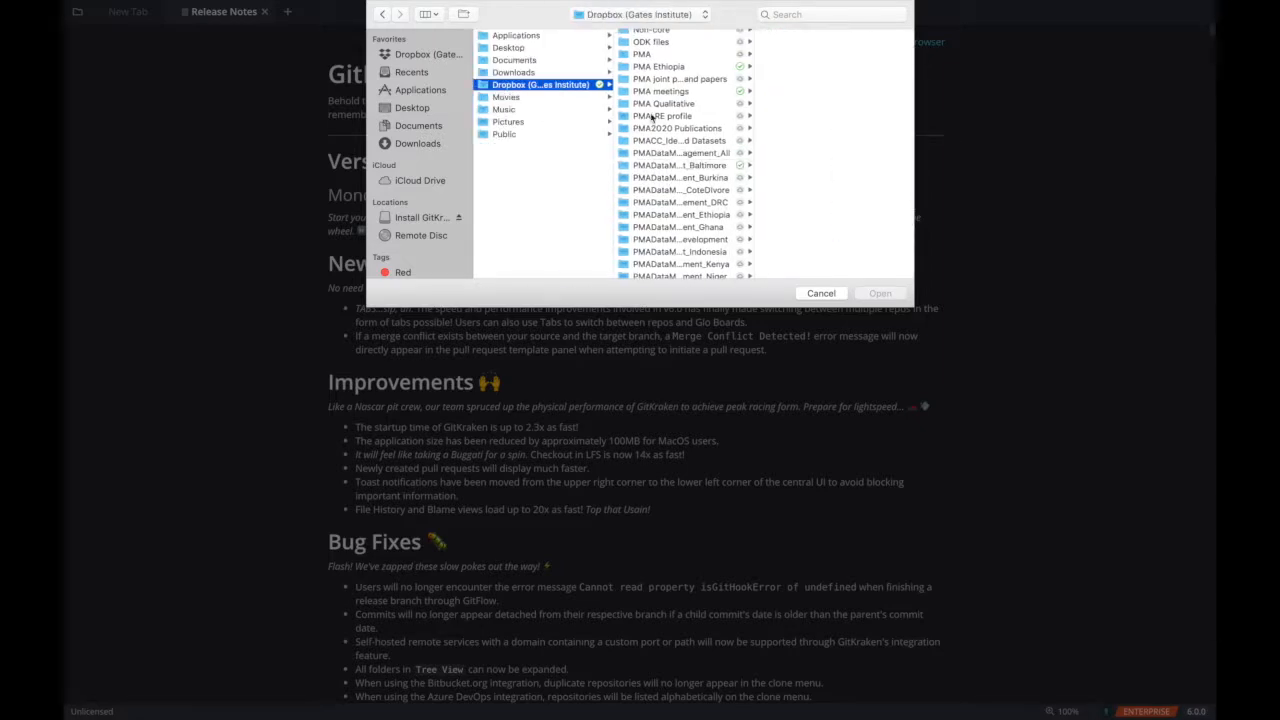
{"action": "left_click", "coordinate": [702, 165]}
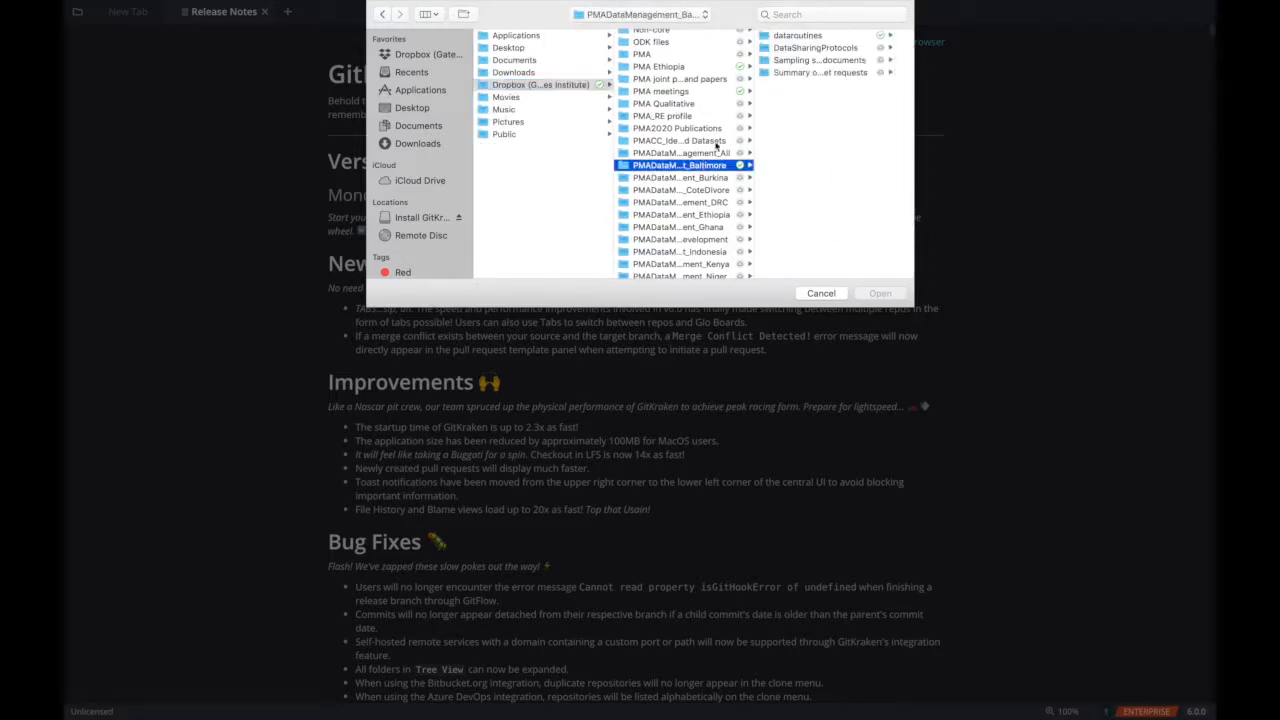
- Load the DLf1jY.dat license from dataroutines/GitHub_VersionControl/DownloadLink_License
{"action": "left_click", "coordinate": [796, 37]}
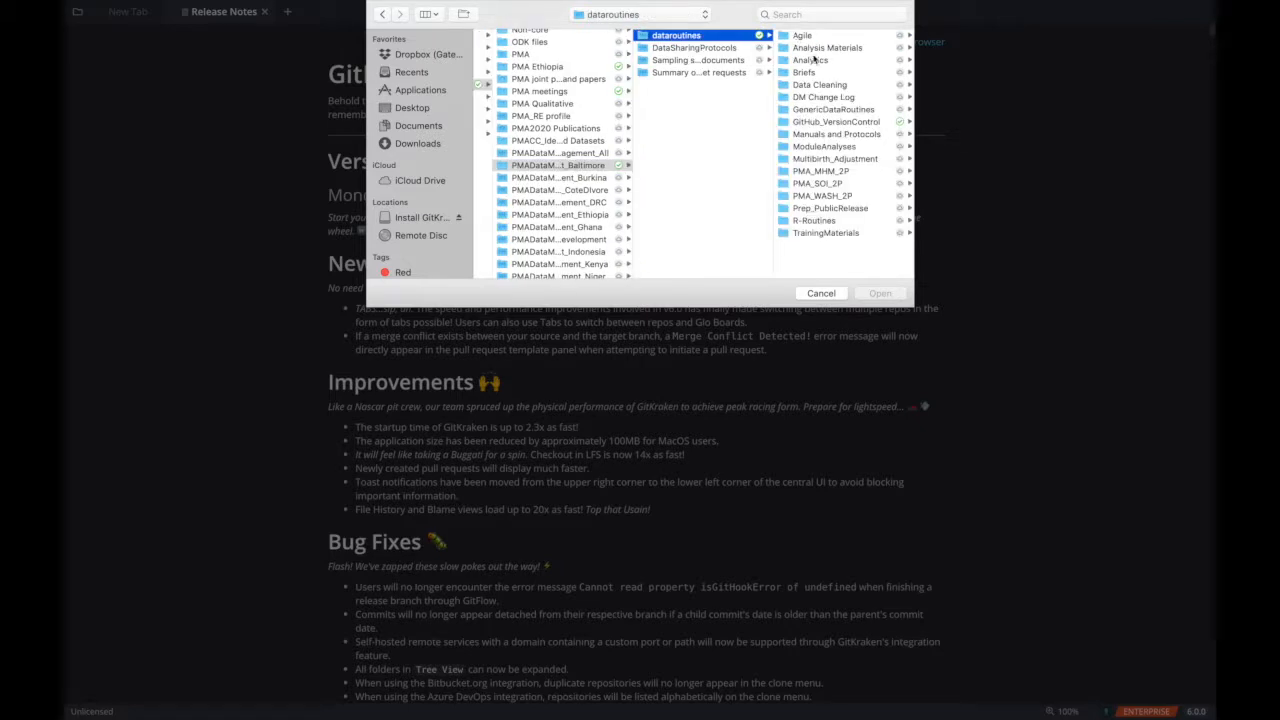
{"action": "left_click", "coordinate": [829, 122]}
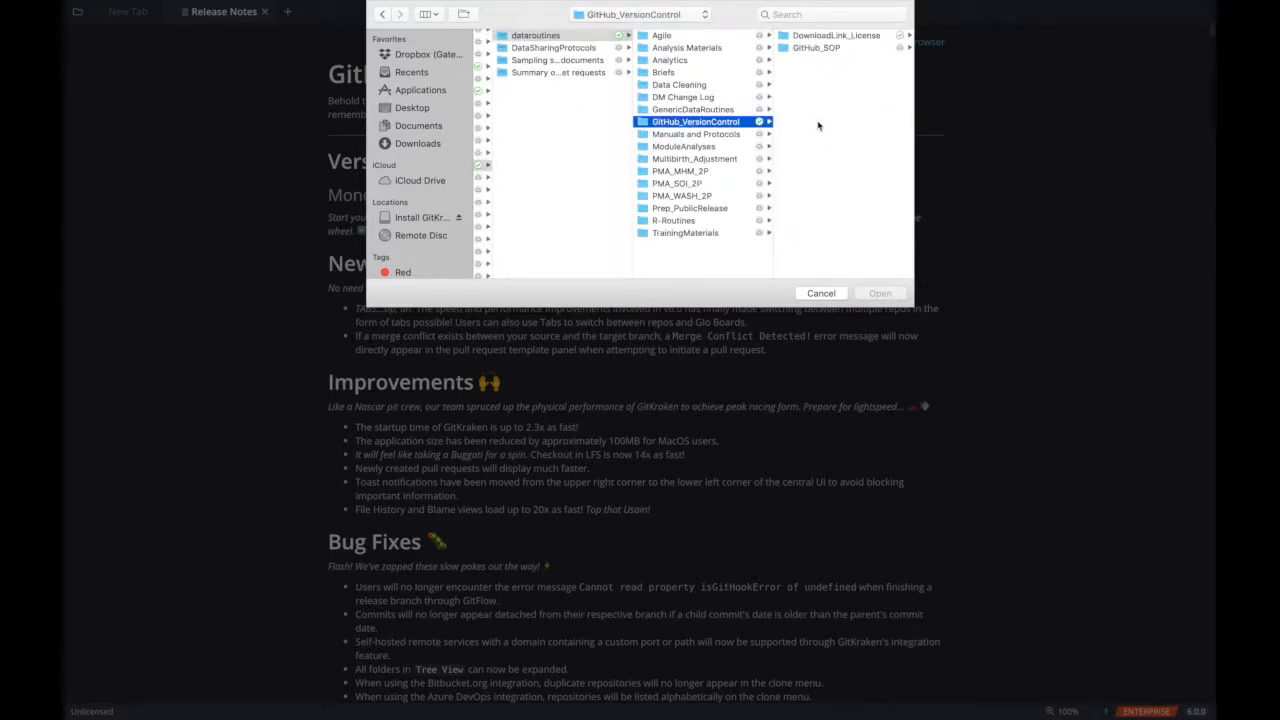
{"action": "left_click", "coordinate": [816, 37]}
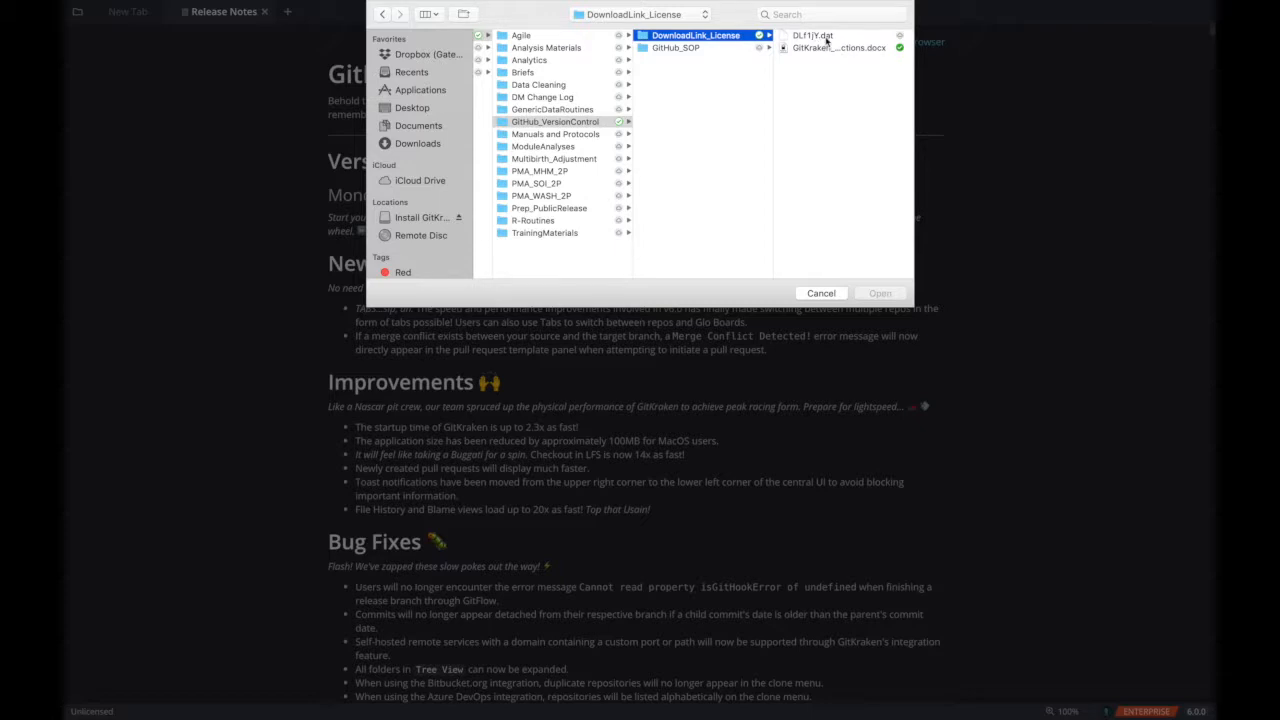
{"action": "left_click", "coordinate": [825, 38]}
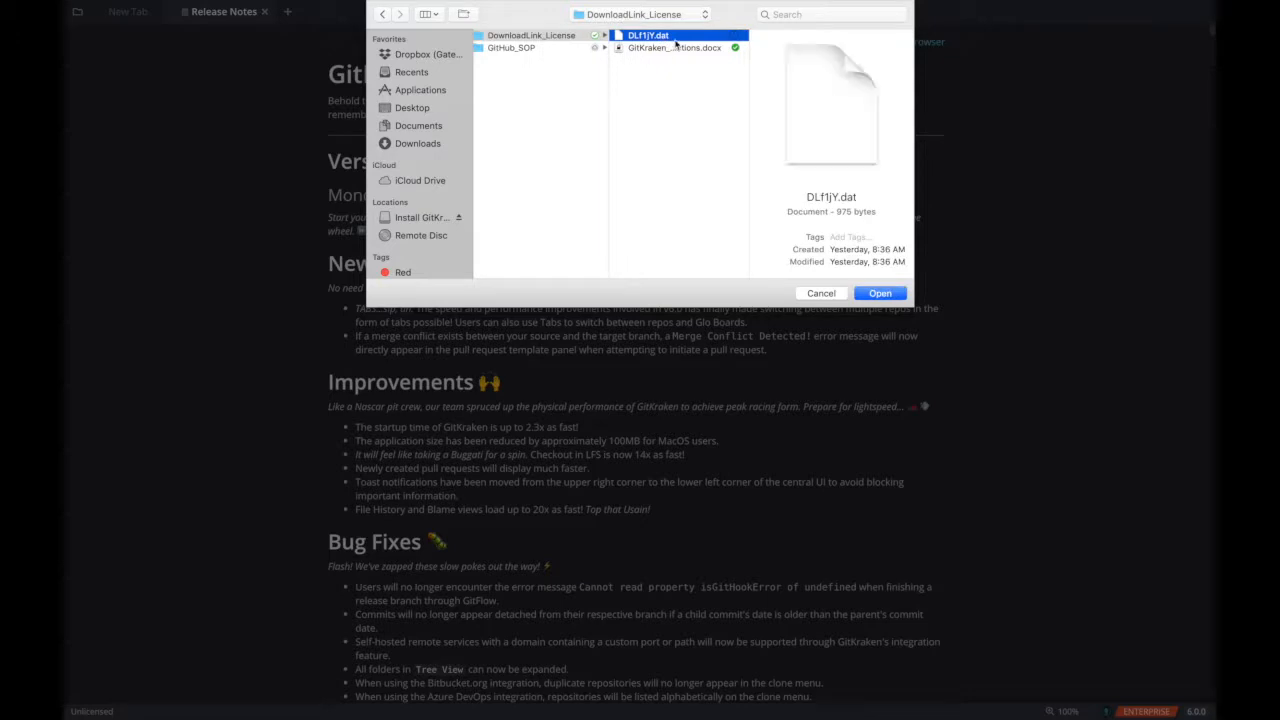
{"action": "left_click", "coordinate": [876, 296]}
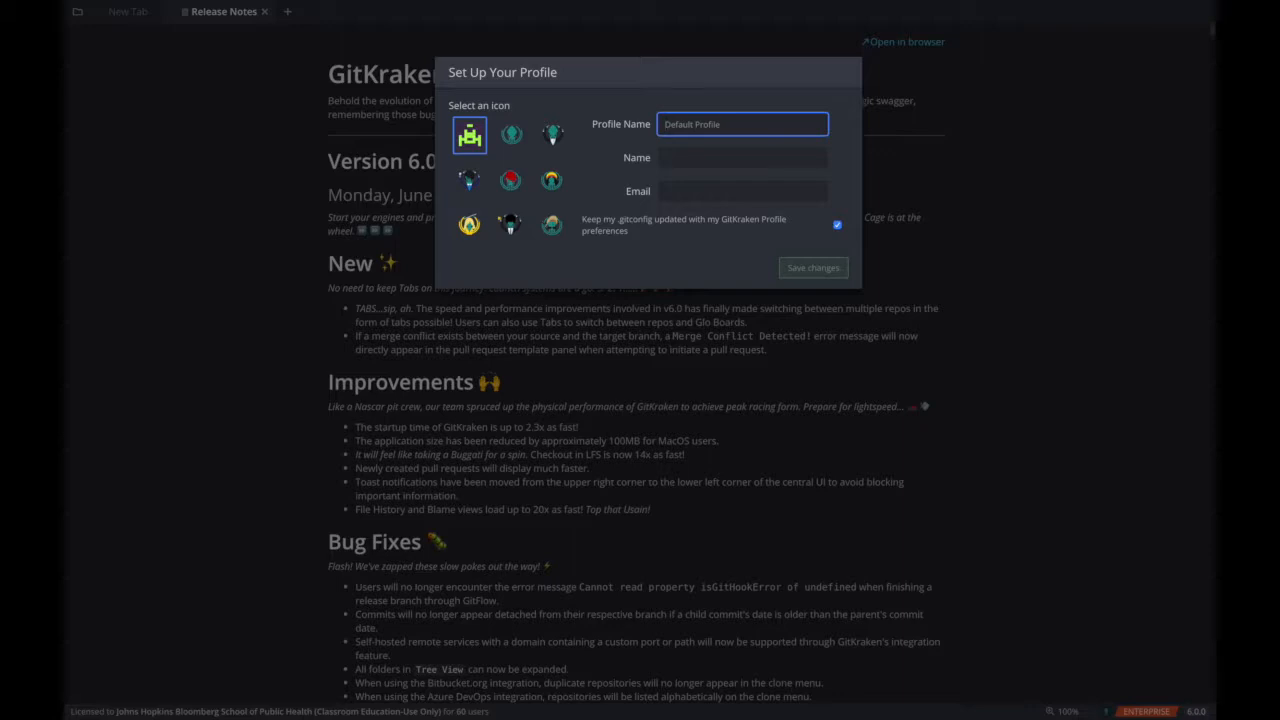
- Enter the user's profile name, full name and e-mail address, and save the profile
{"action": "left_click", "coordinate": [707, 157]}
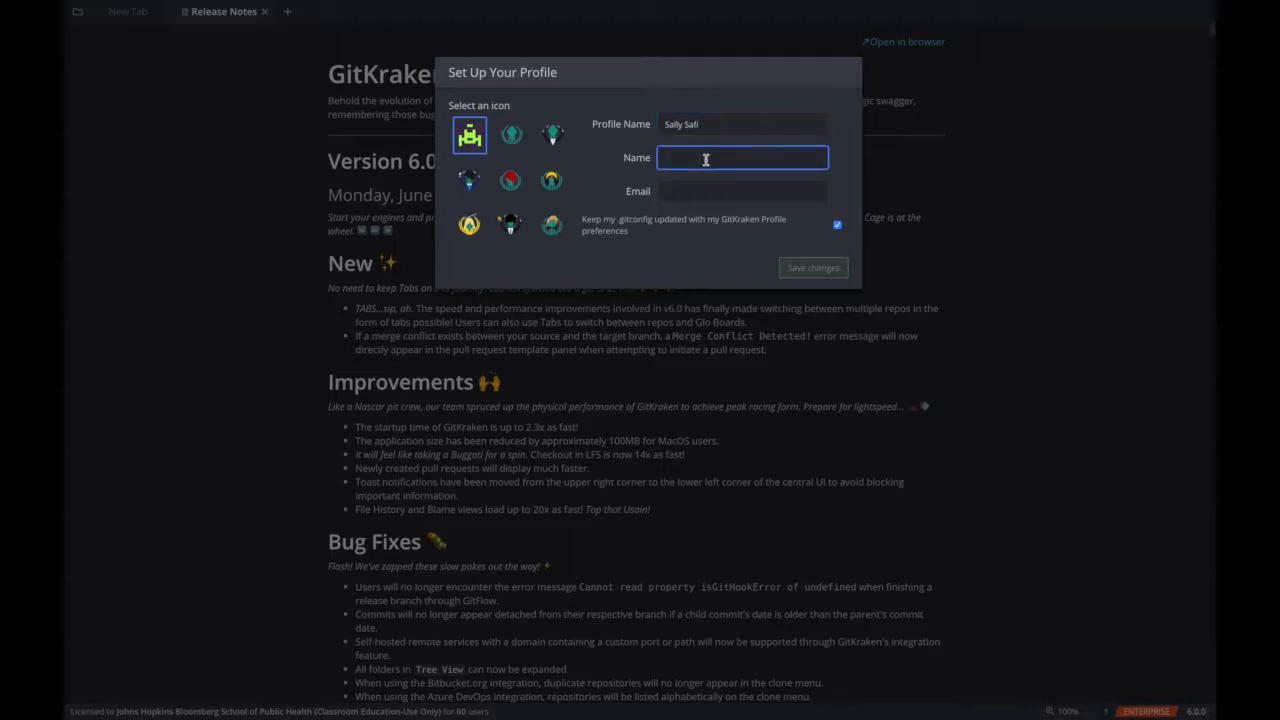
{"action": "key", "text": "Tab"}
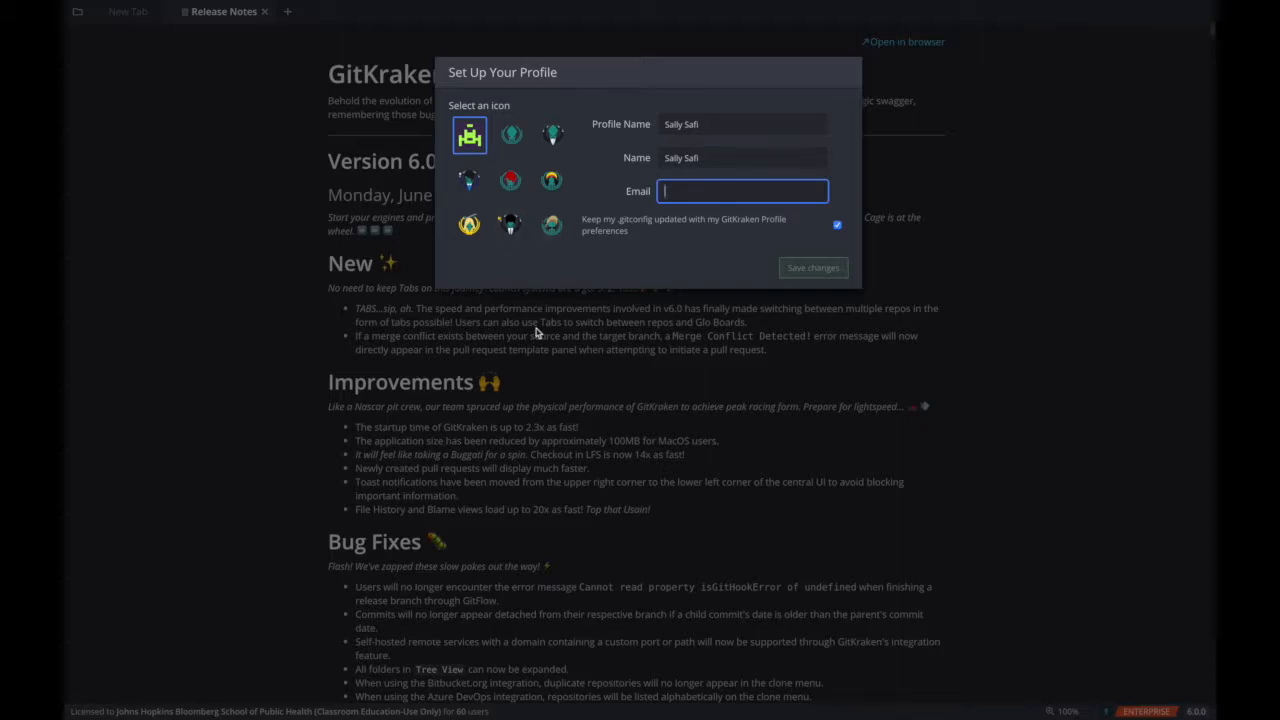
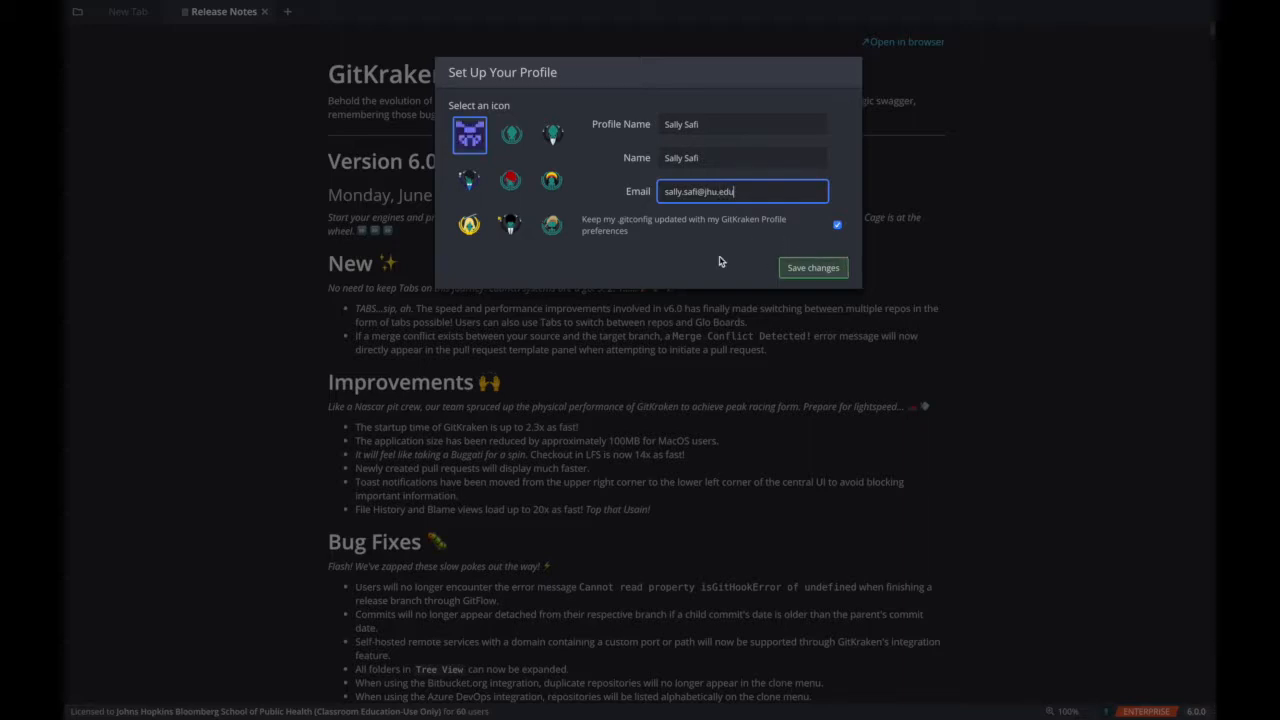
{"action": "left_click", "coordinate": [812, 268]}
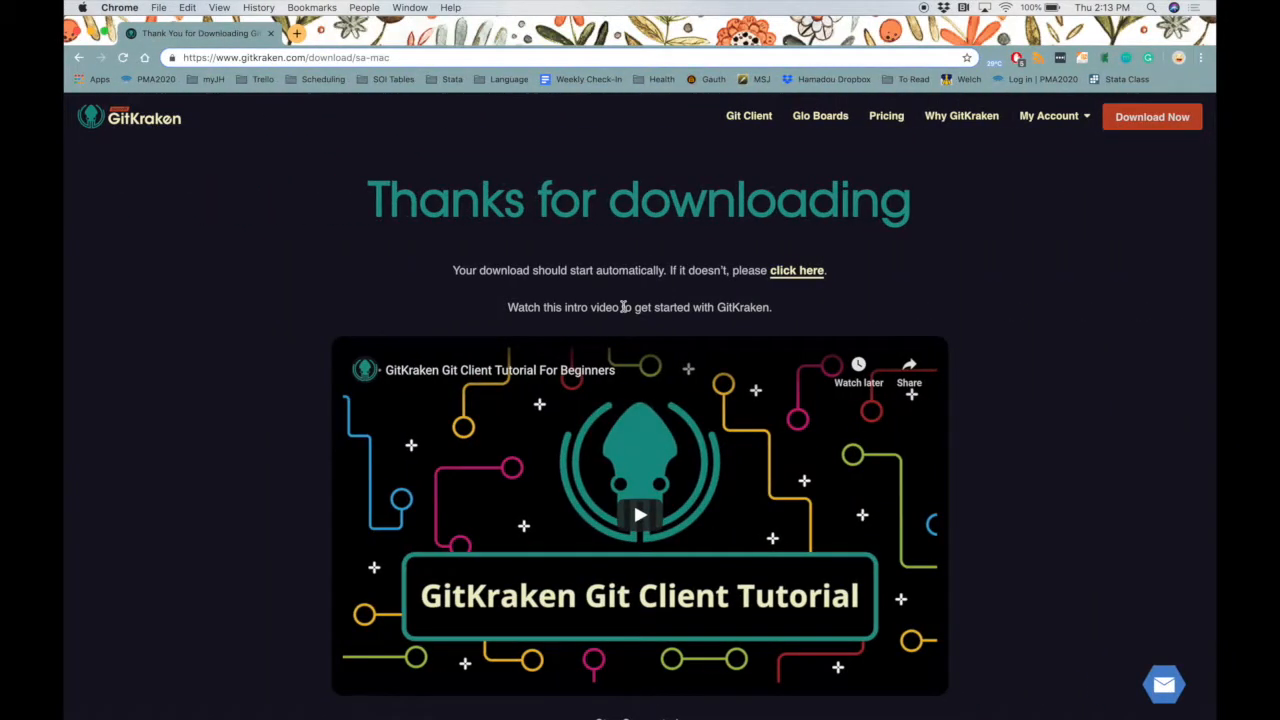
- In a new Finder window, create a folder named GitHub_PMA-DM inside Documents, then return to GitKraken
{"action": "key", "text": "super+Tab"}
{"action": "key", "text": "super+Tab"}
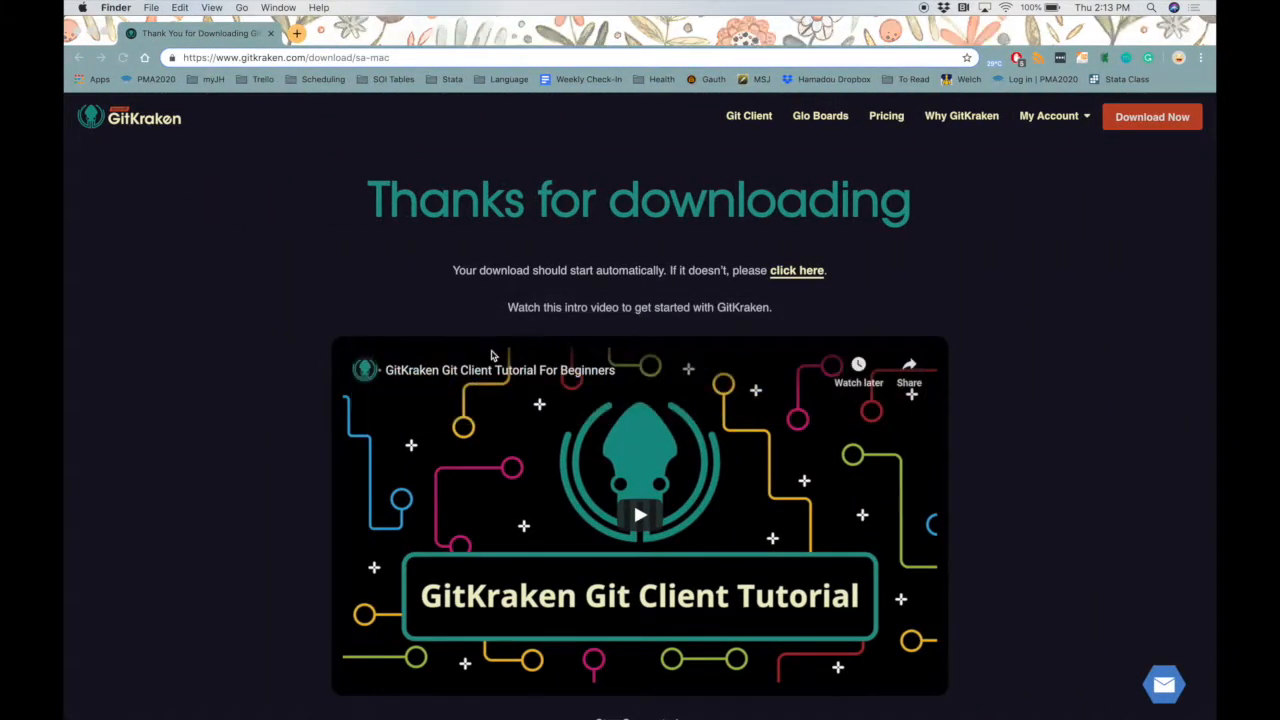
{"action": "key", "text": "super+n"}
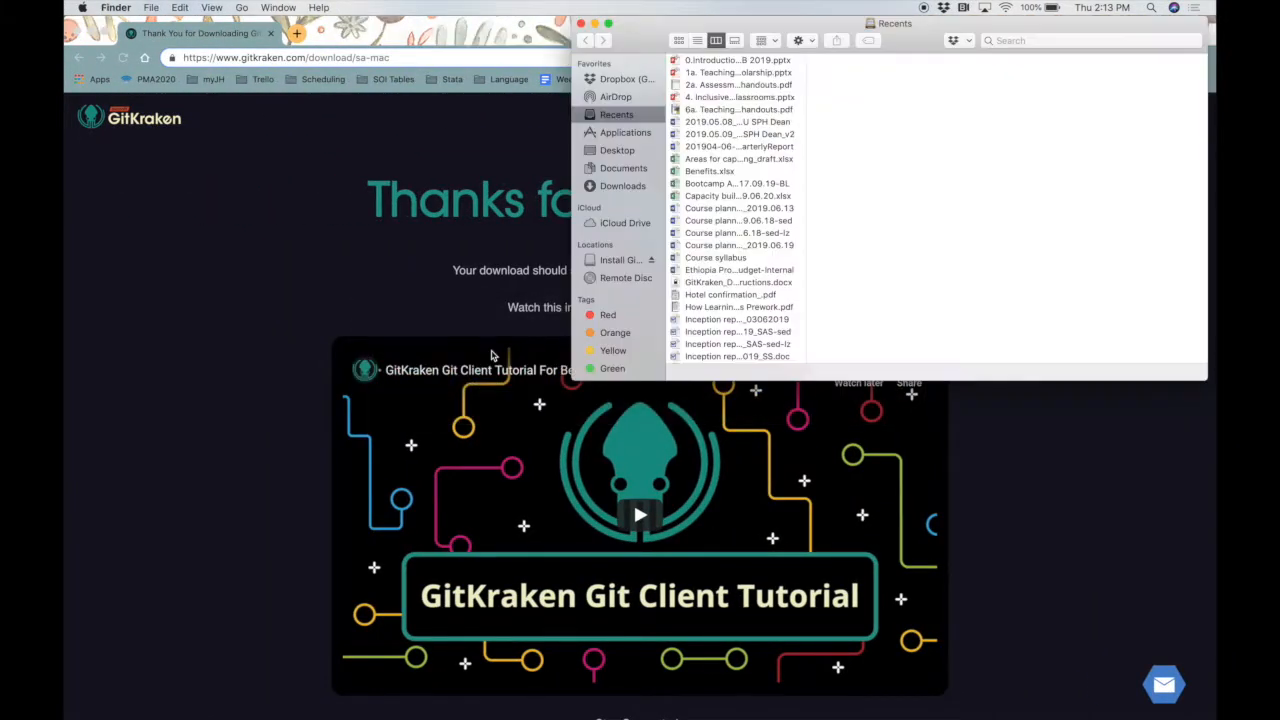
{"action": "left_click", "coordinate": [624, 170]}
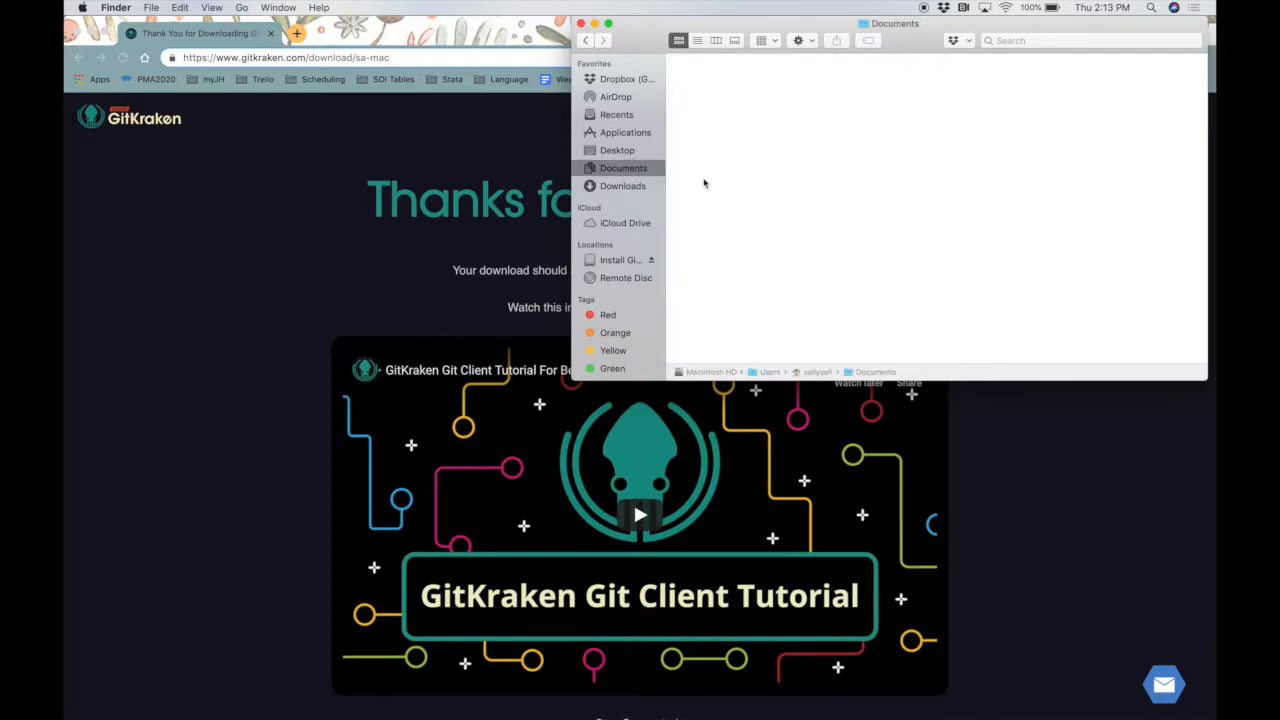
{"action": "key", "text": "super+shift+n"}
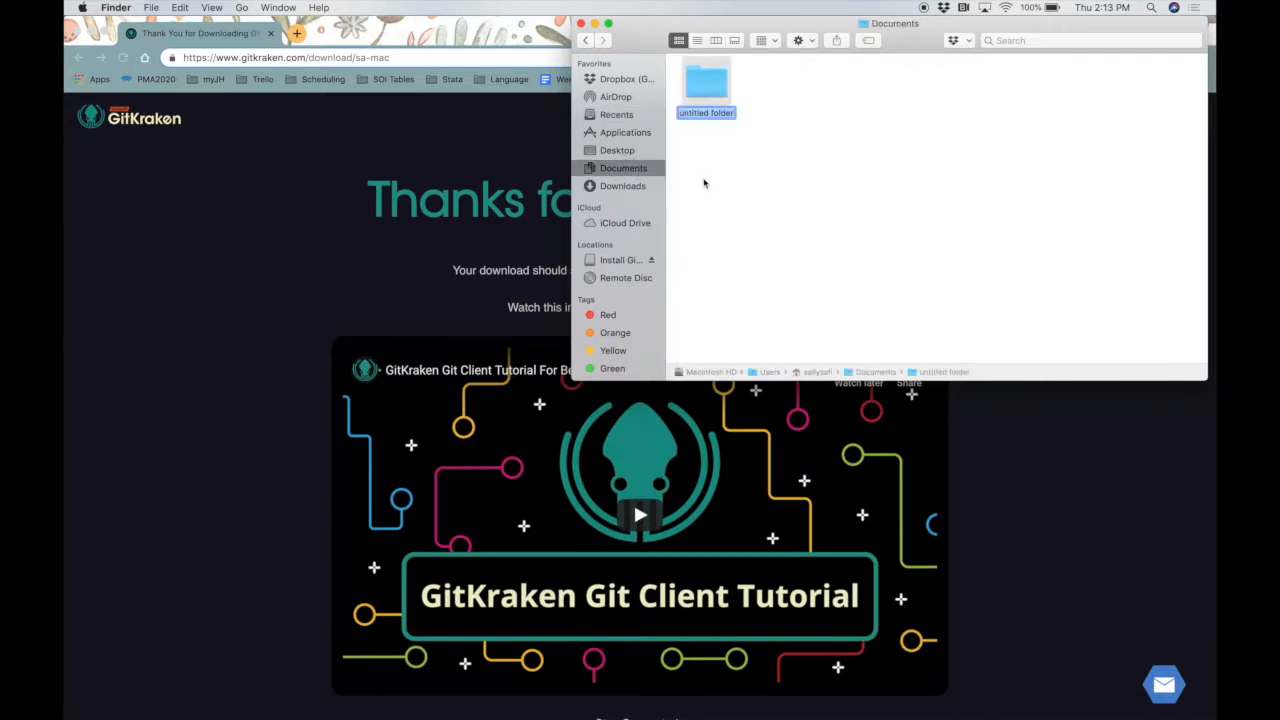
{"action": "type", "text": "GitH"}
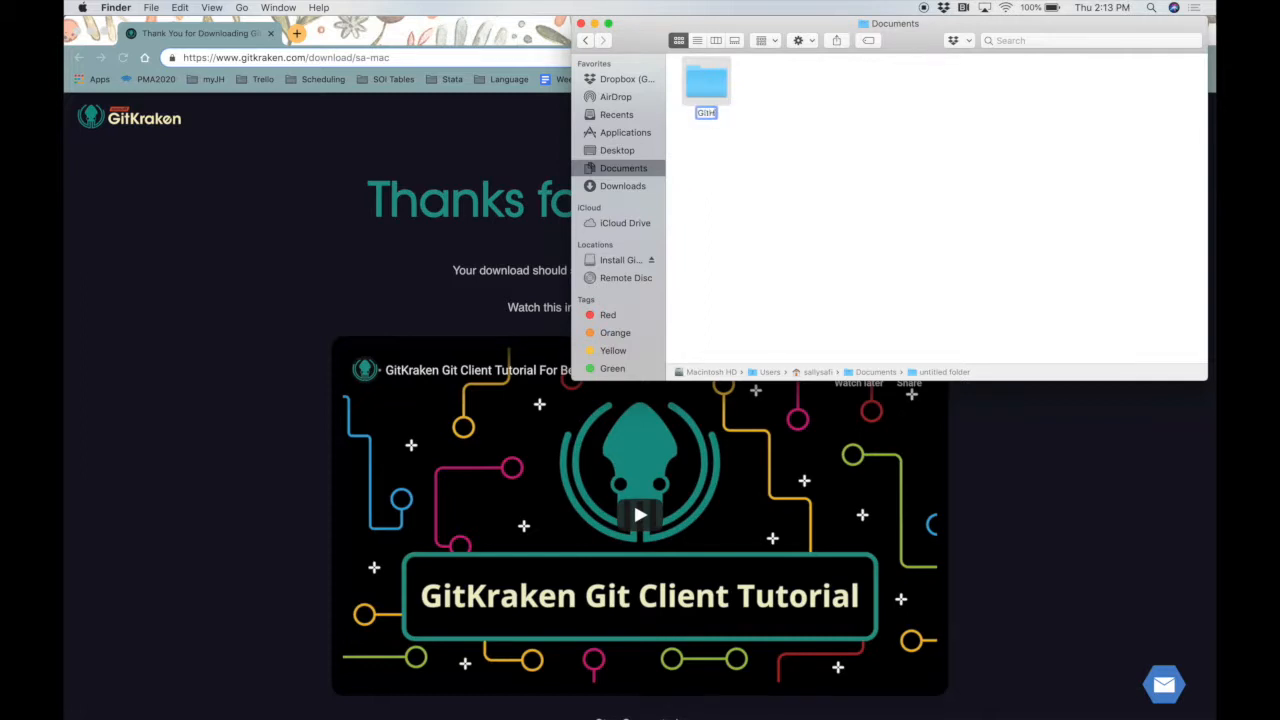
{"action": "type", "text": "ub_PMA-DM"}
{"action": "key", "text": "Return"}
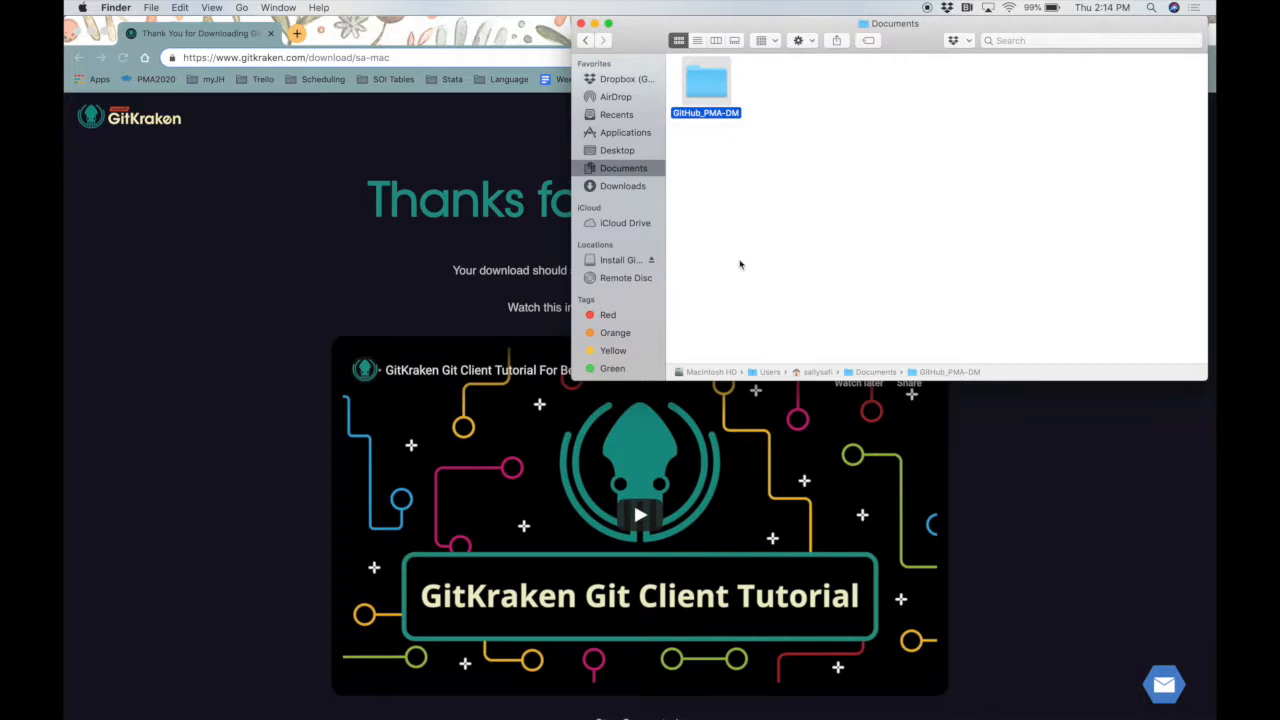
{"action": "key", "text": "super+Tab"}
{"action": "key", "text": "super+Tab"}
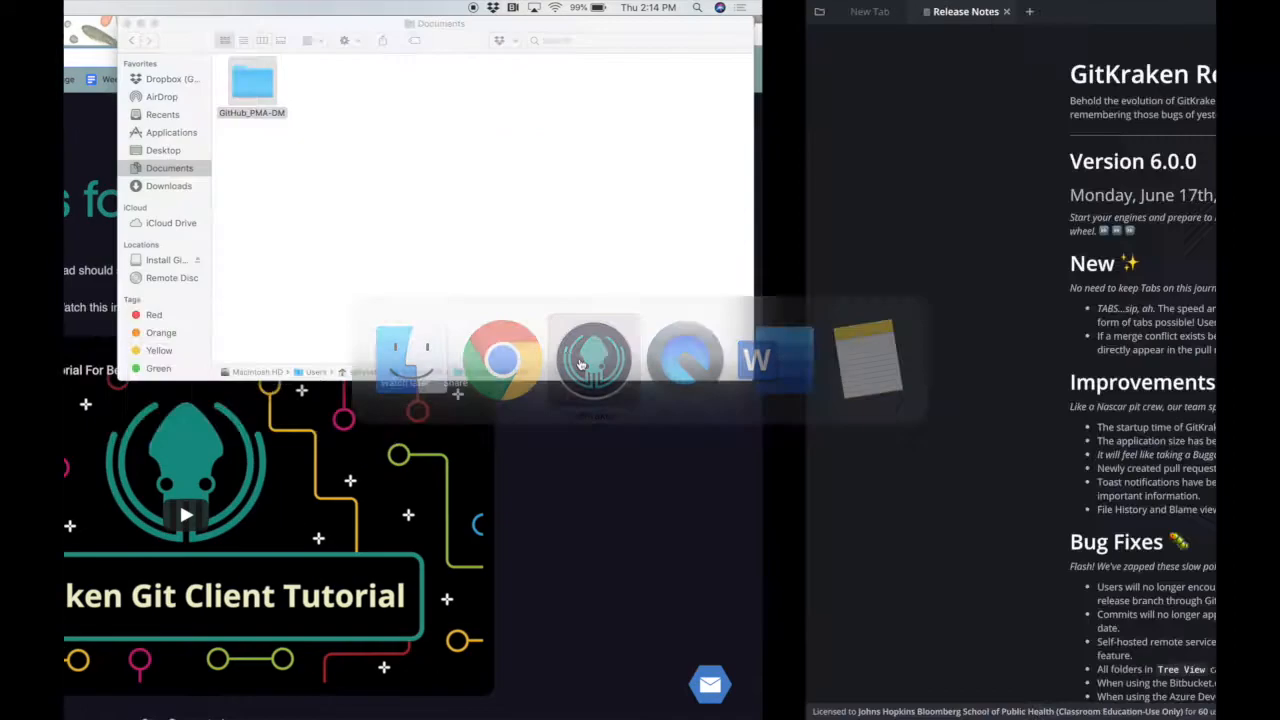
- Open a new tab and go to GitKraken's Preferences from the start page
{"action": "key", "text": "super+t"}
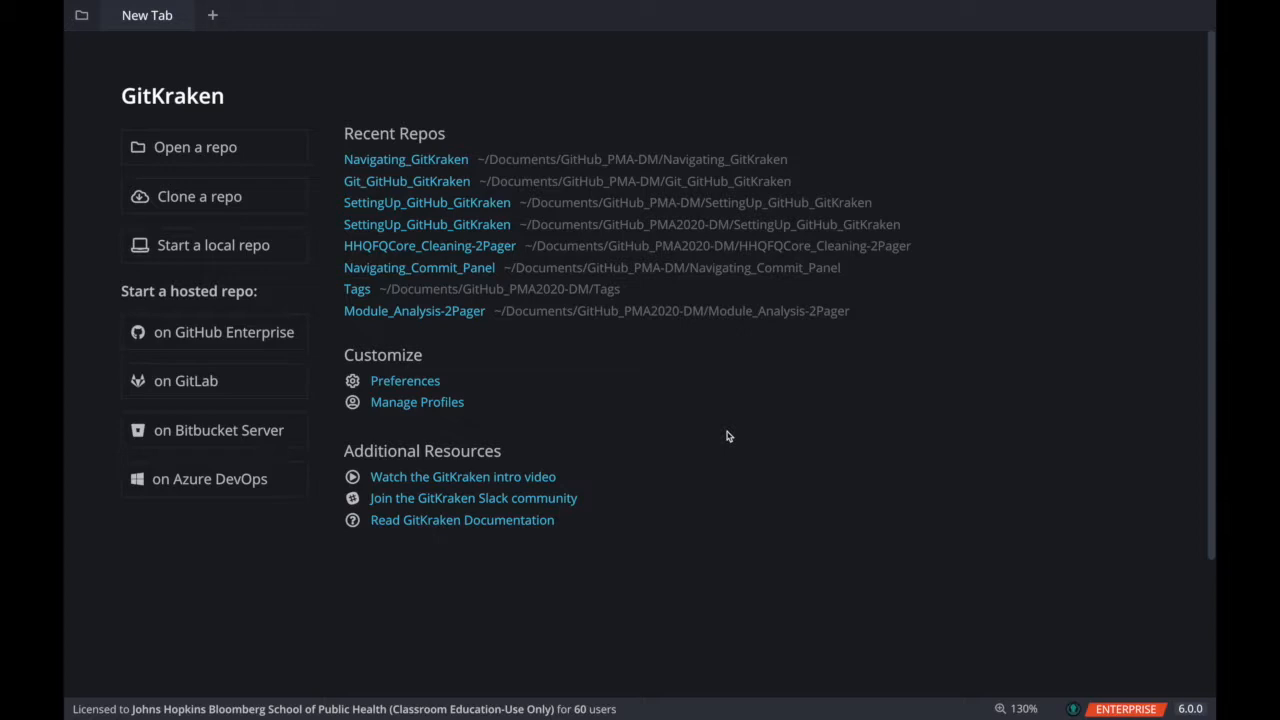
{"action": "left_click", "coordinate": [435, 381]}
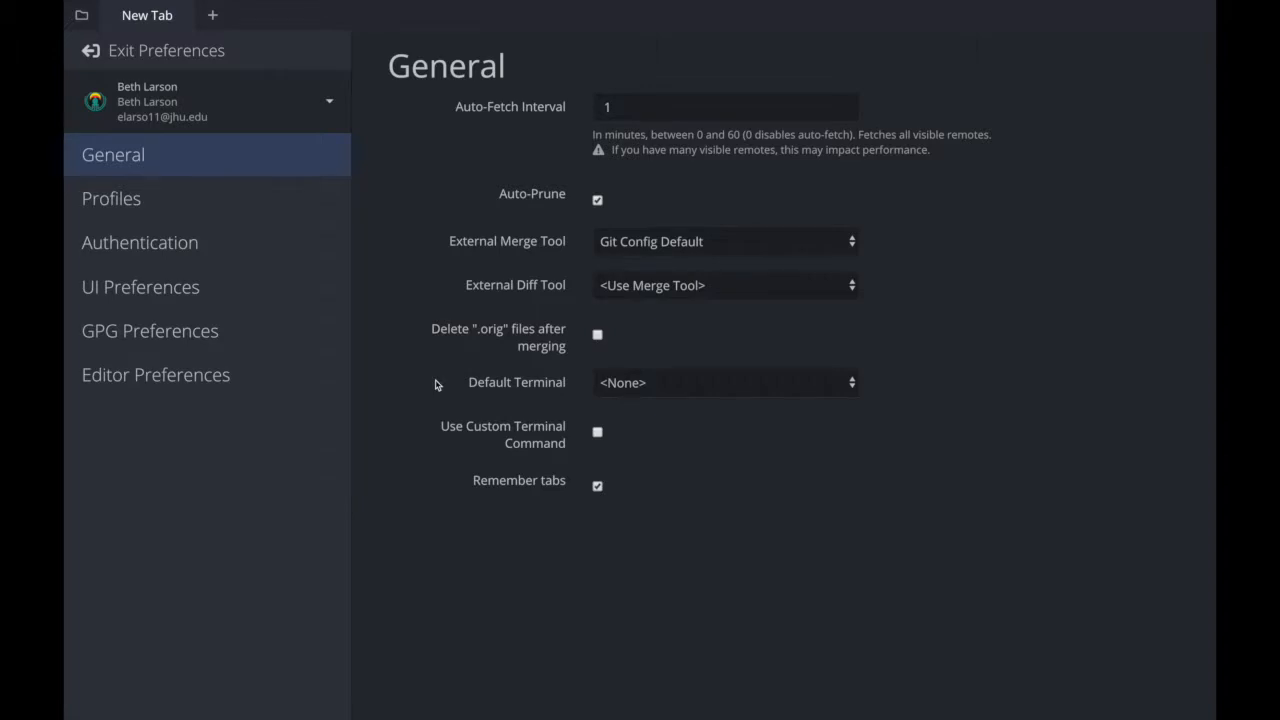
{"action": "left_click", "coordinate": [255, 252]}
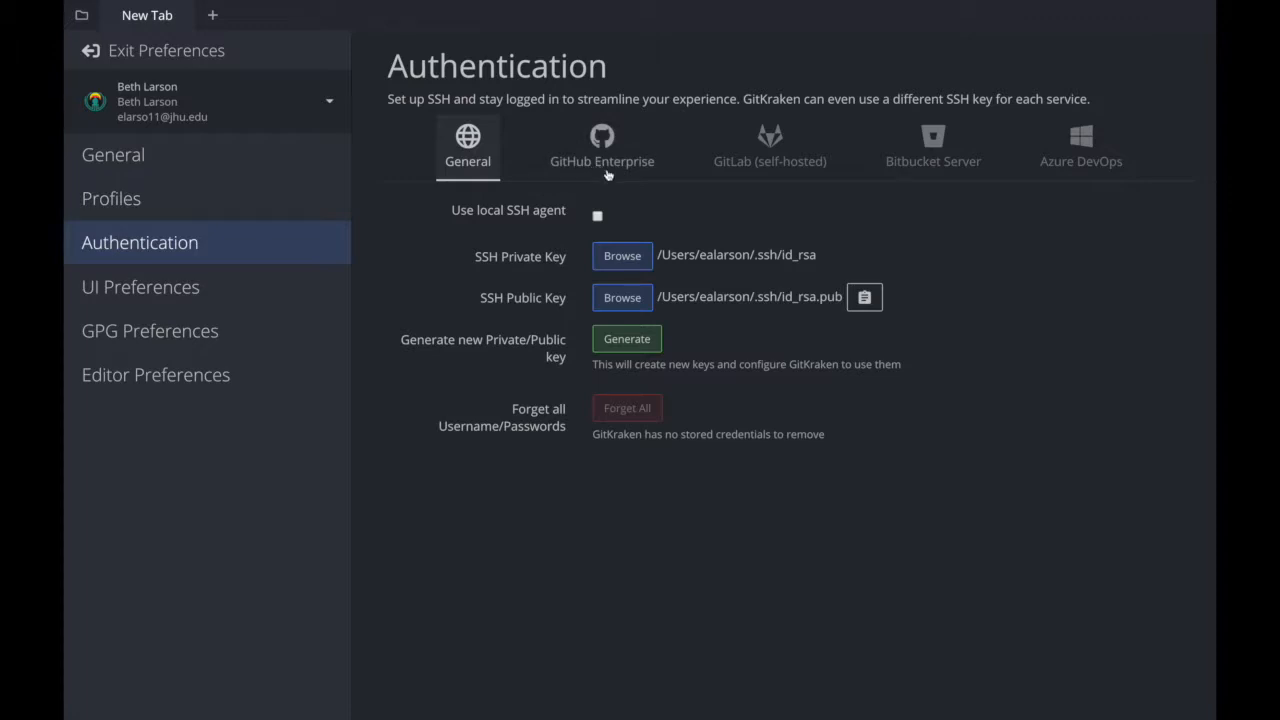
{"action": "left_click", "coordinate": [607, 175]}
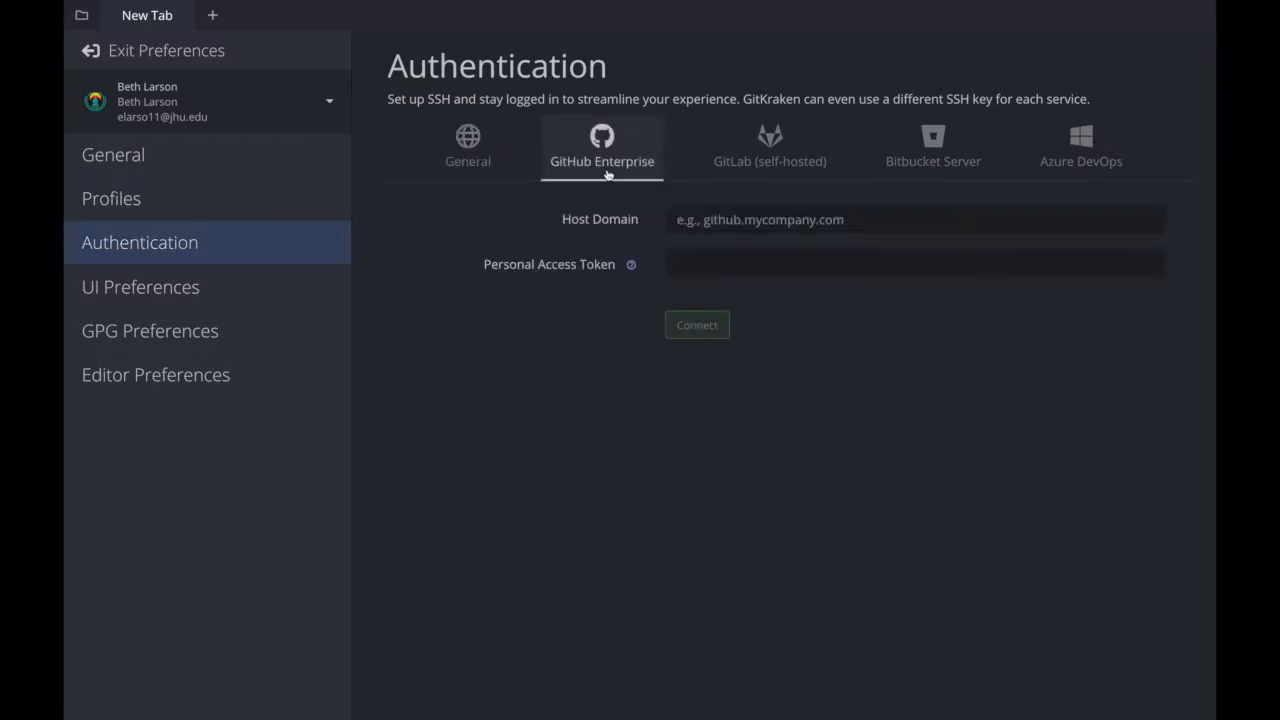
{"action": "left_click", "coordinate": [752, 226]}
{"action": "type", "text": "htt"}
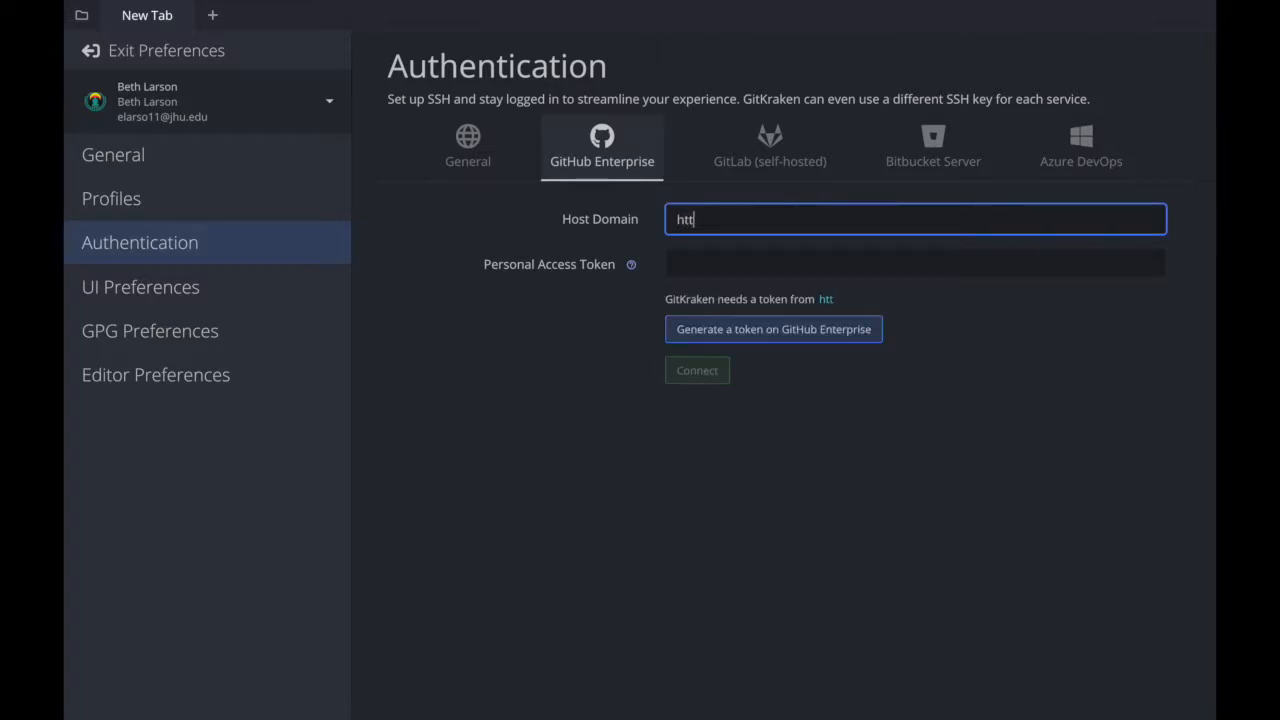
{"action": "type", "text": "ps://github.com"}
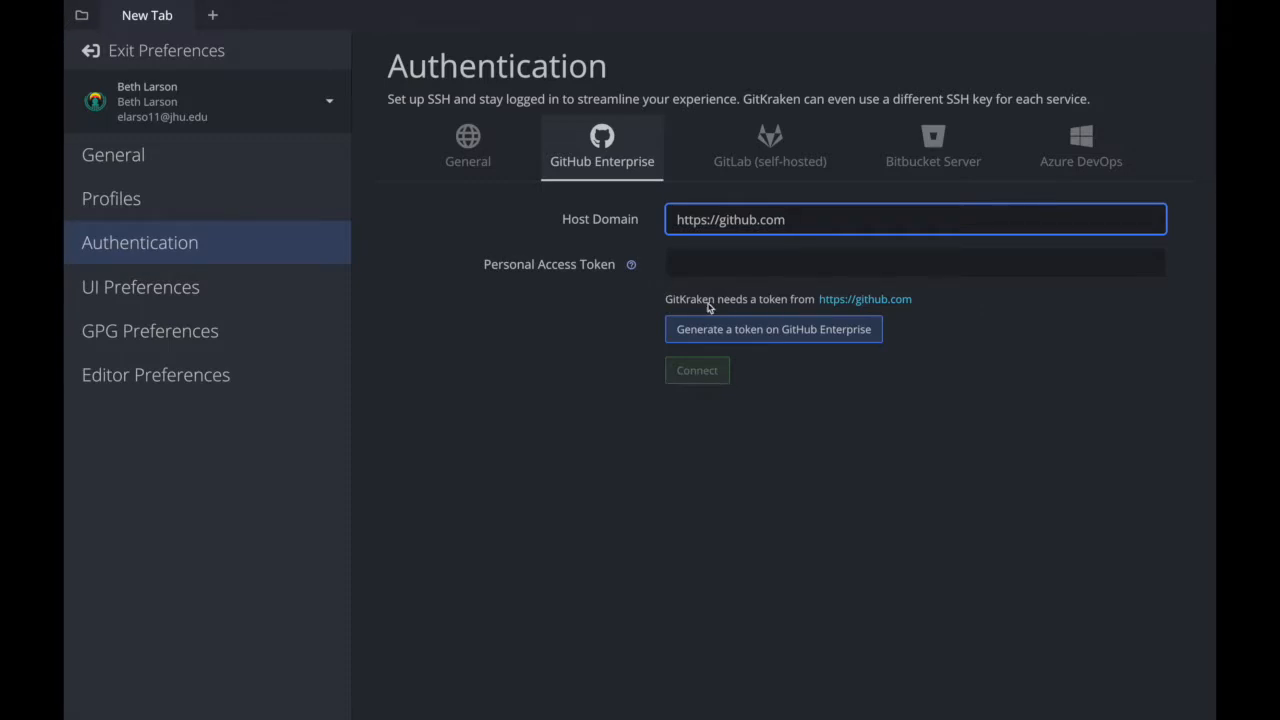
{"action": "left_click", "coordinate": [851, 302]}
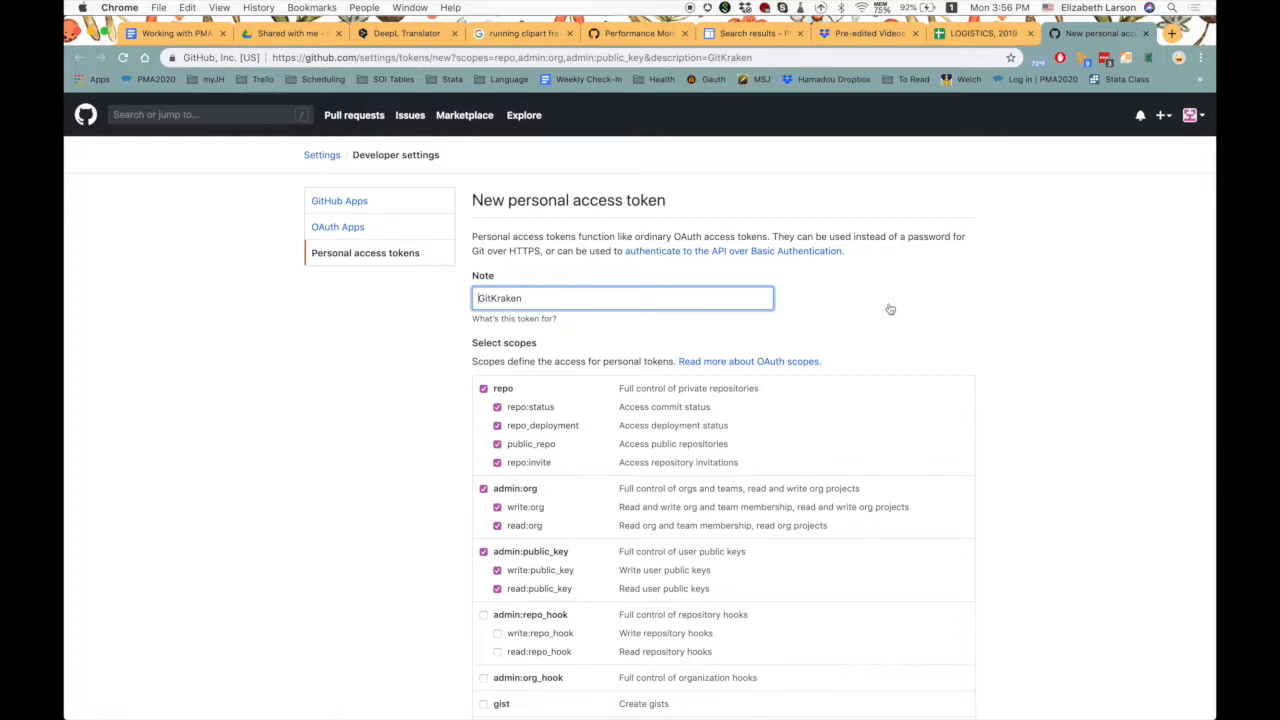
- Generate the personal access token with repo, admin:org and admin:public_key scopes, and copy it
{"action": "scroll", "coordinate": [890, 309], "scroll_direction": "down", "scroll_amount": 1}
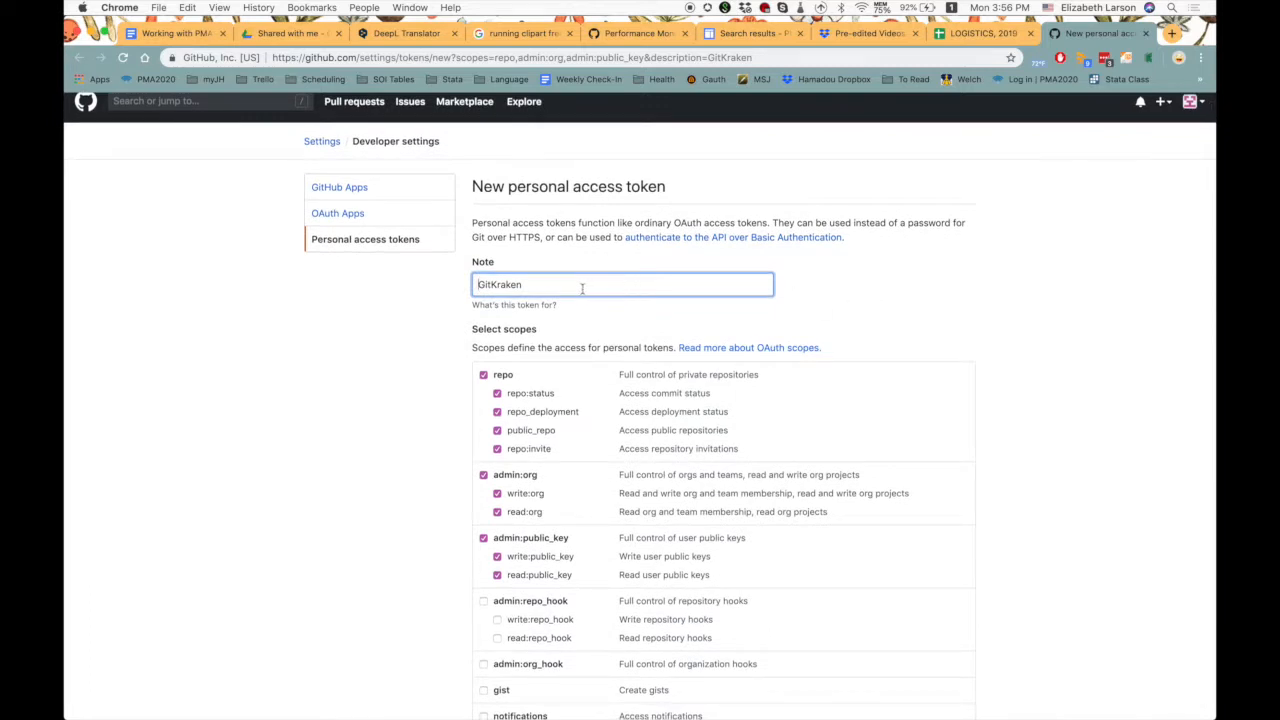
{"action": "scroll", "coordinate": [807, 327], "scroll_direction": "down", "scroll_amount": 3}
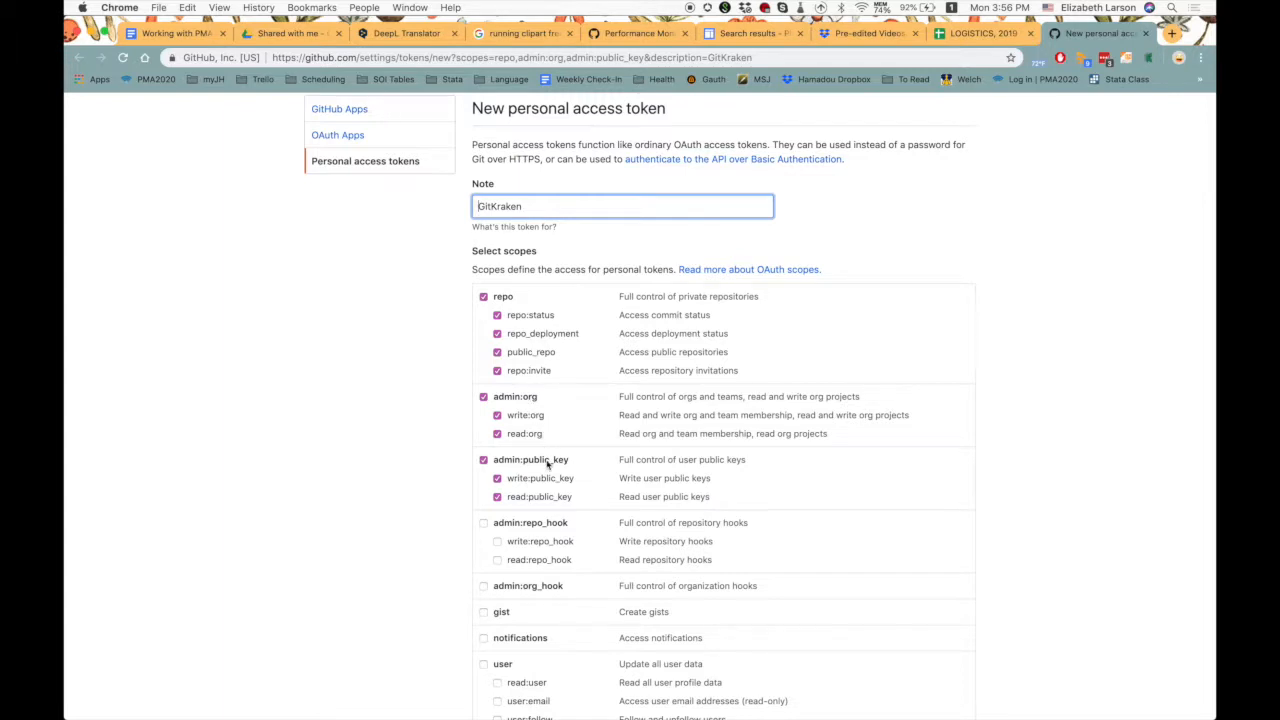
{"action": "scroll", "coordinate": [415, 487], "scroll_direction": "down", "scroll_amount": 3}
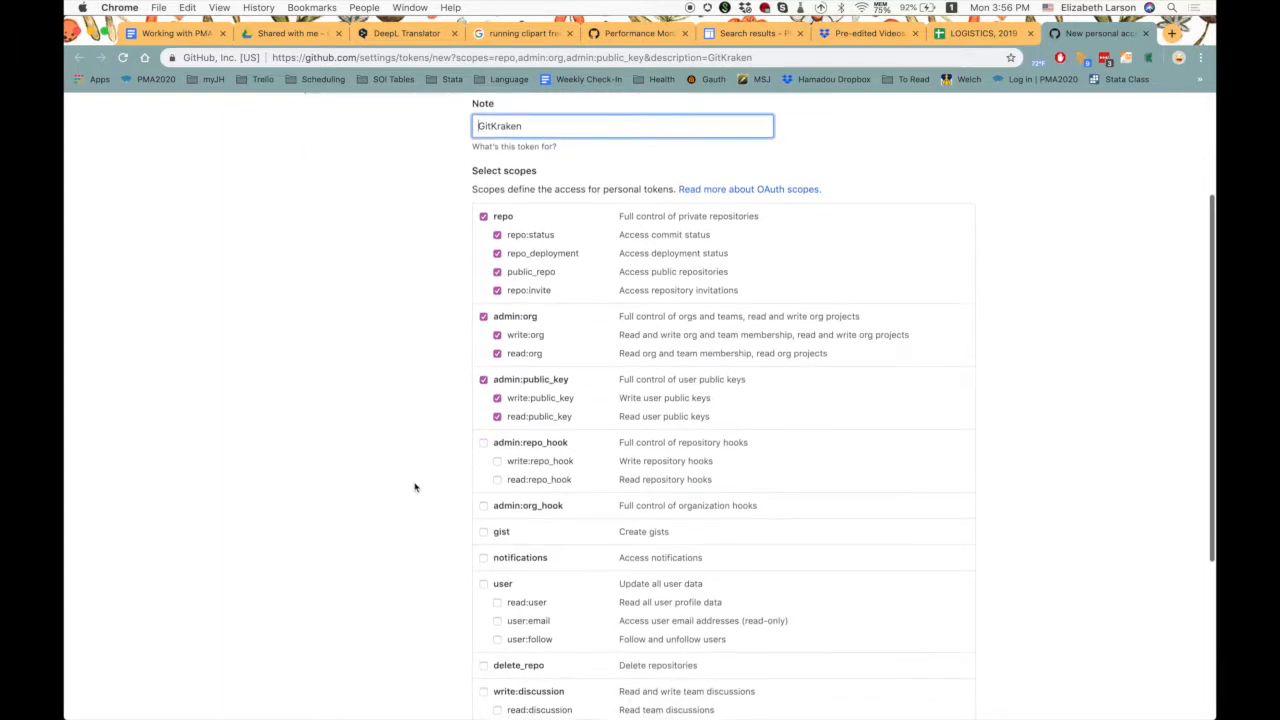
{"action": "scroll", "coordinate": [1018, 324], "scroll_direction": "down", "scroll_amount": 4}
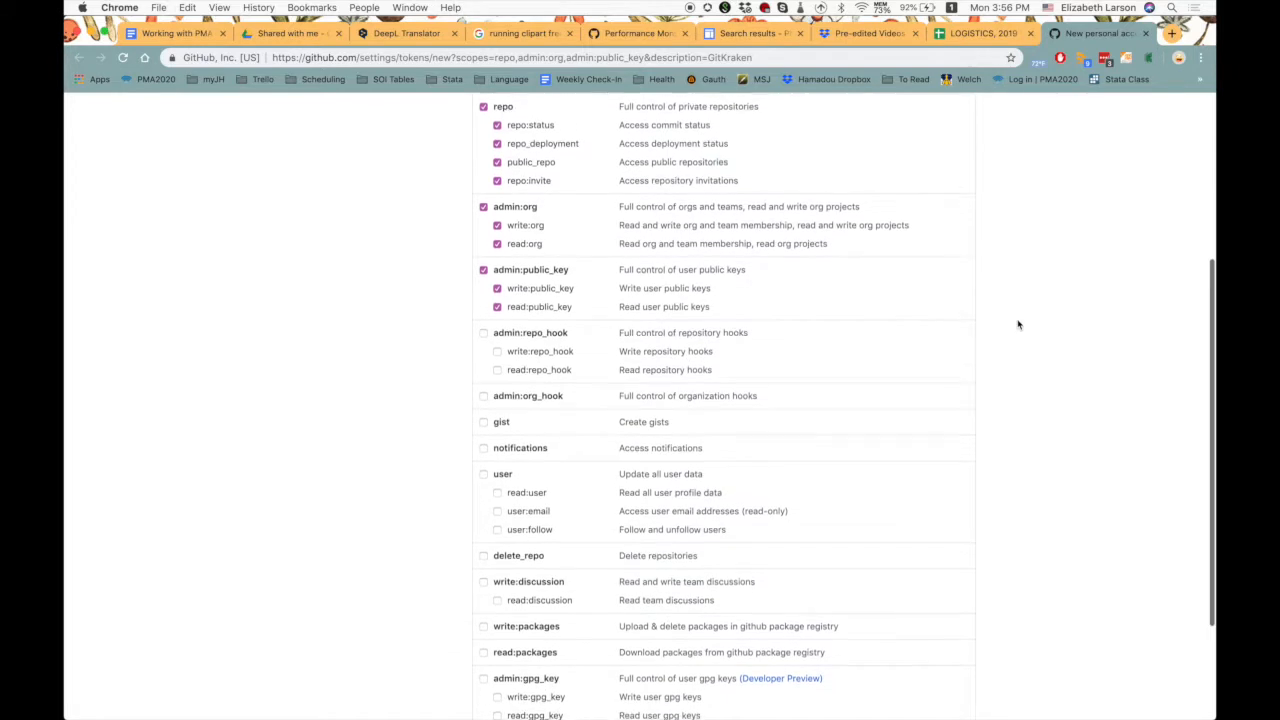
{"action": "scroll", "coordinate": [1018, 324], "scroll_direction": "down", "scroll_amount": 1}
{"action": "scroll", "coordinate": [1018, 324], "scroll_direction": "down", "scroll_amount": 1}
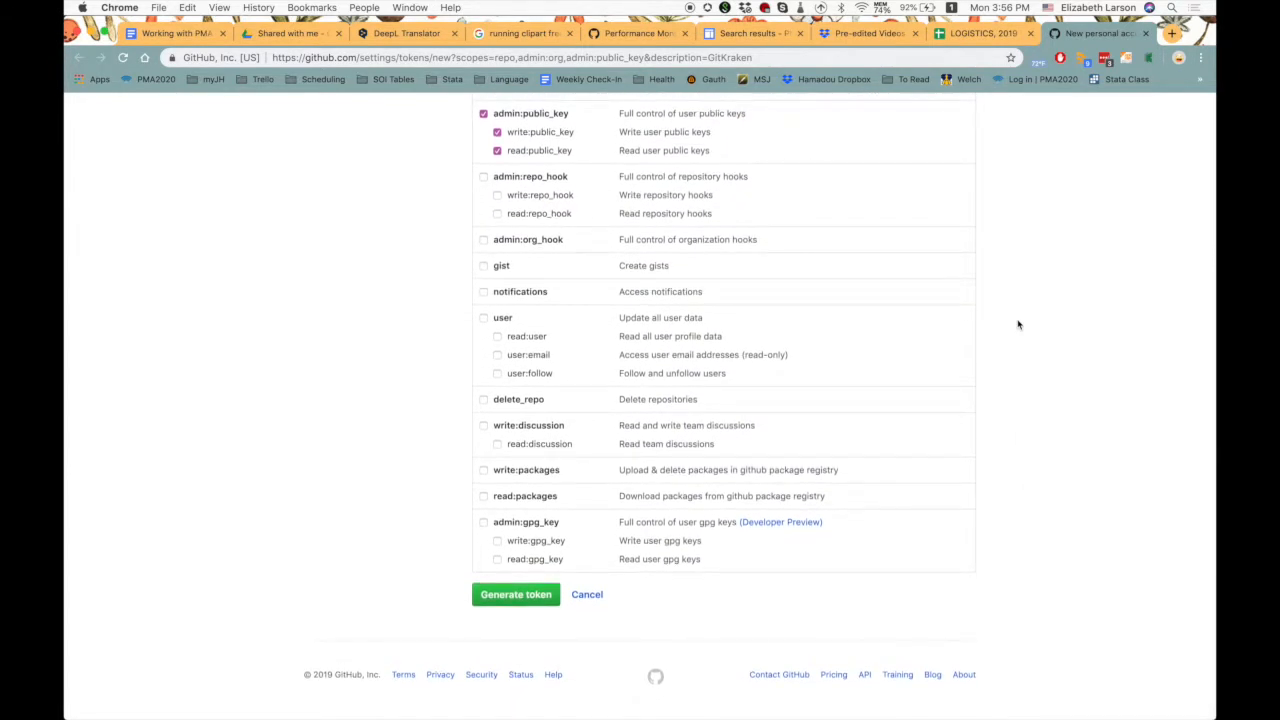
{"action": "left_click", "coordinate": [527, 597]}
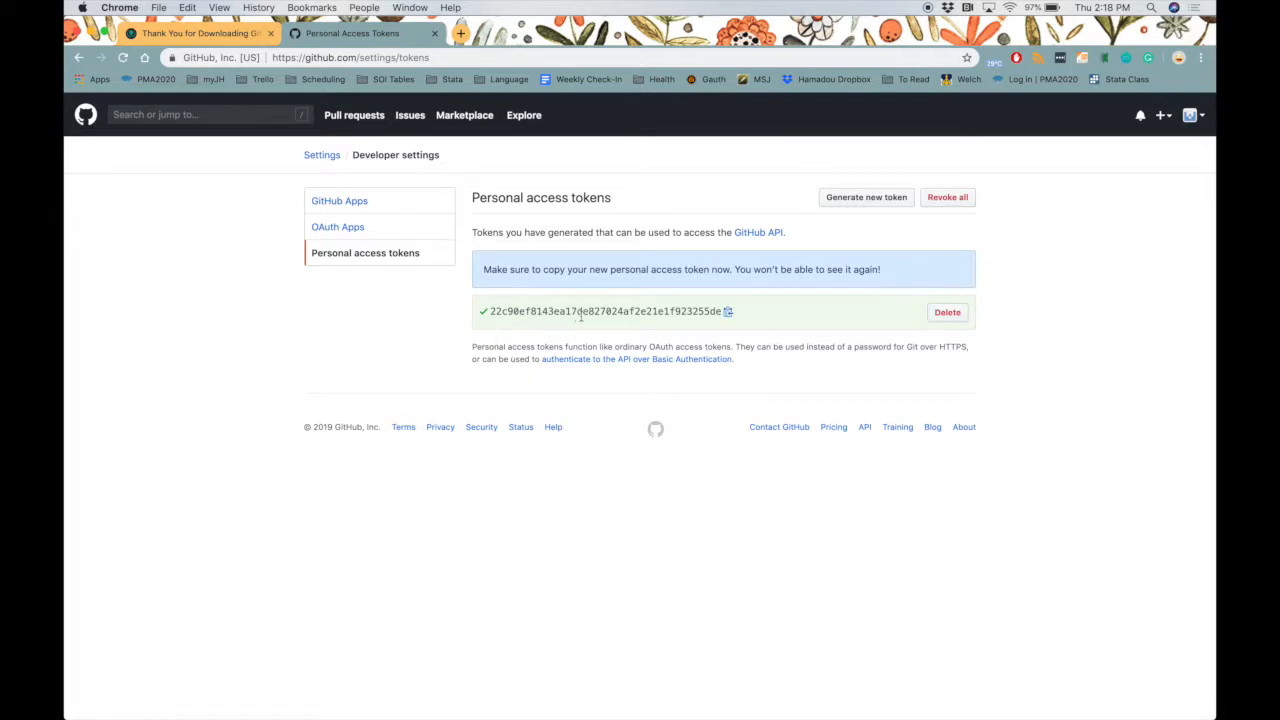
{"action": "left_click_drag", "start_coordinate": [720, 312], "coordinate": [487, 312]}
{"action": "key", "text": "ctrl+c"}
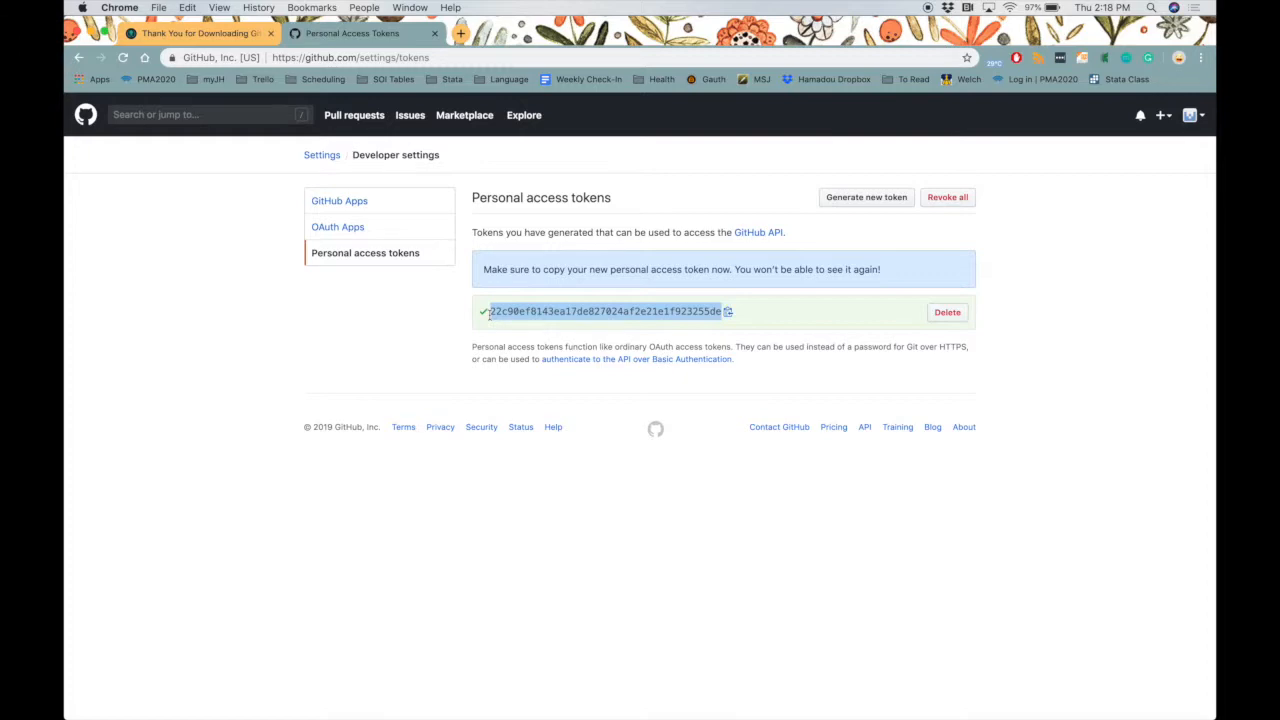
{"action": "key", "text": "super+Tab"}
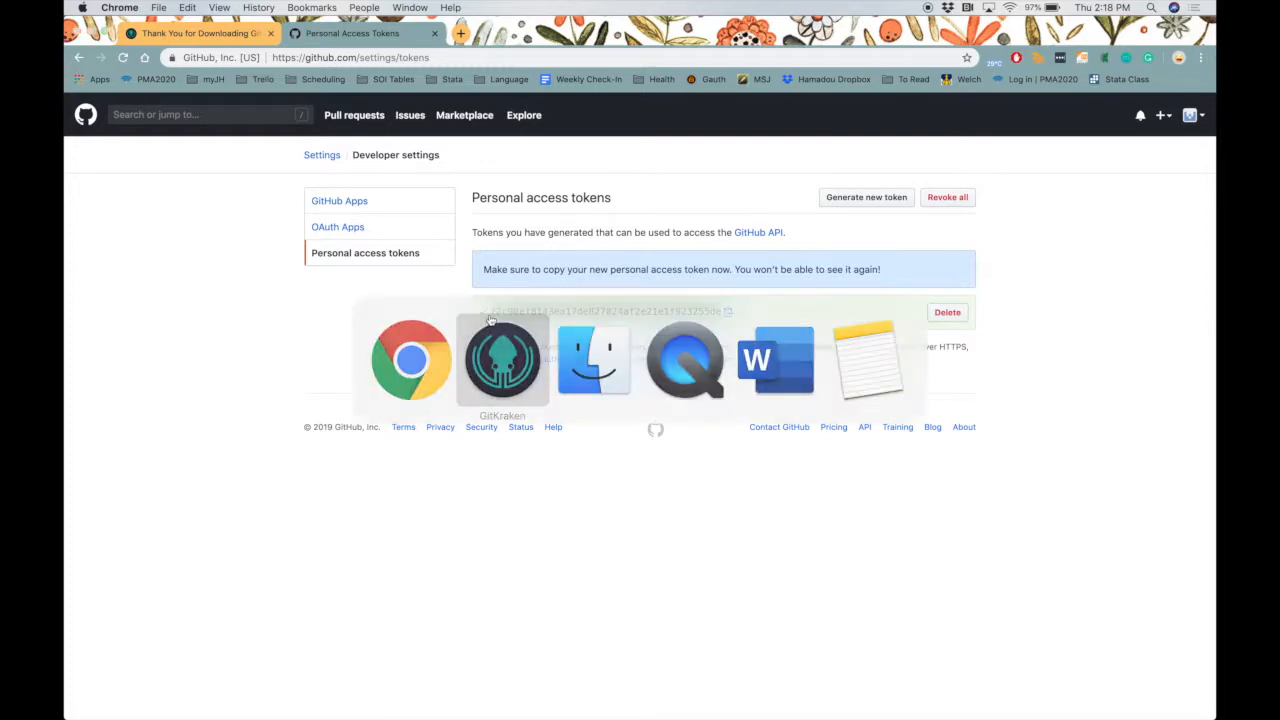
- Close the release notes and duplicate tabs, then reach the GitHub Enterprise authentication form
{"action": "left_click", "coordinate": [265, 13]}
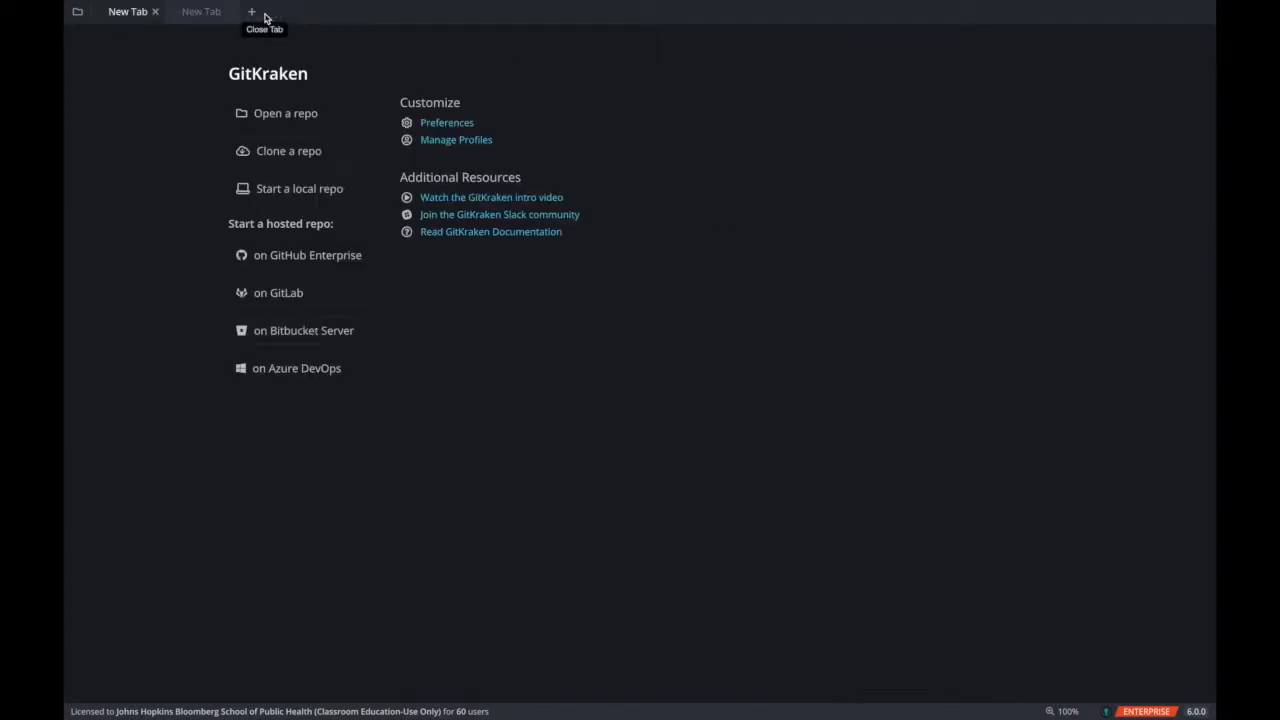
{"action": "left_click", "coordinate": [154, 13]}
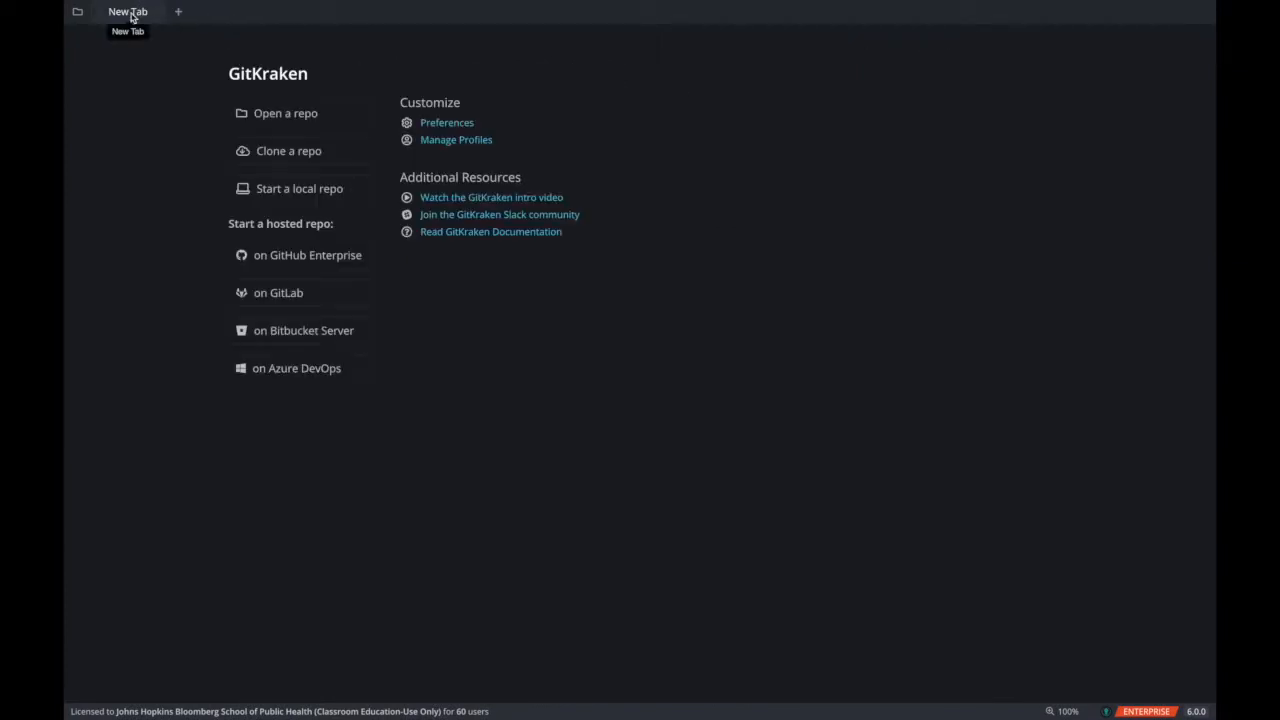
{"action": "left_click", "coordinate": [452, 125]}
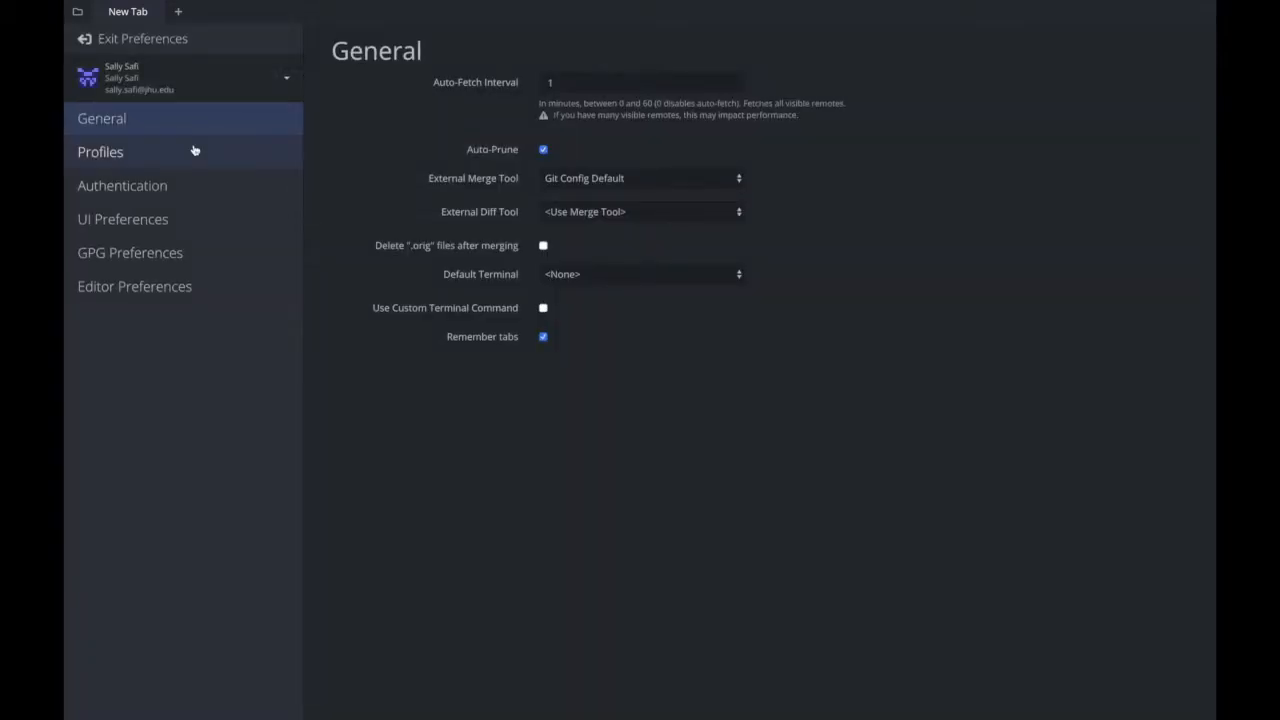
{"action": "left_click", "coordinate": [152, 196]}
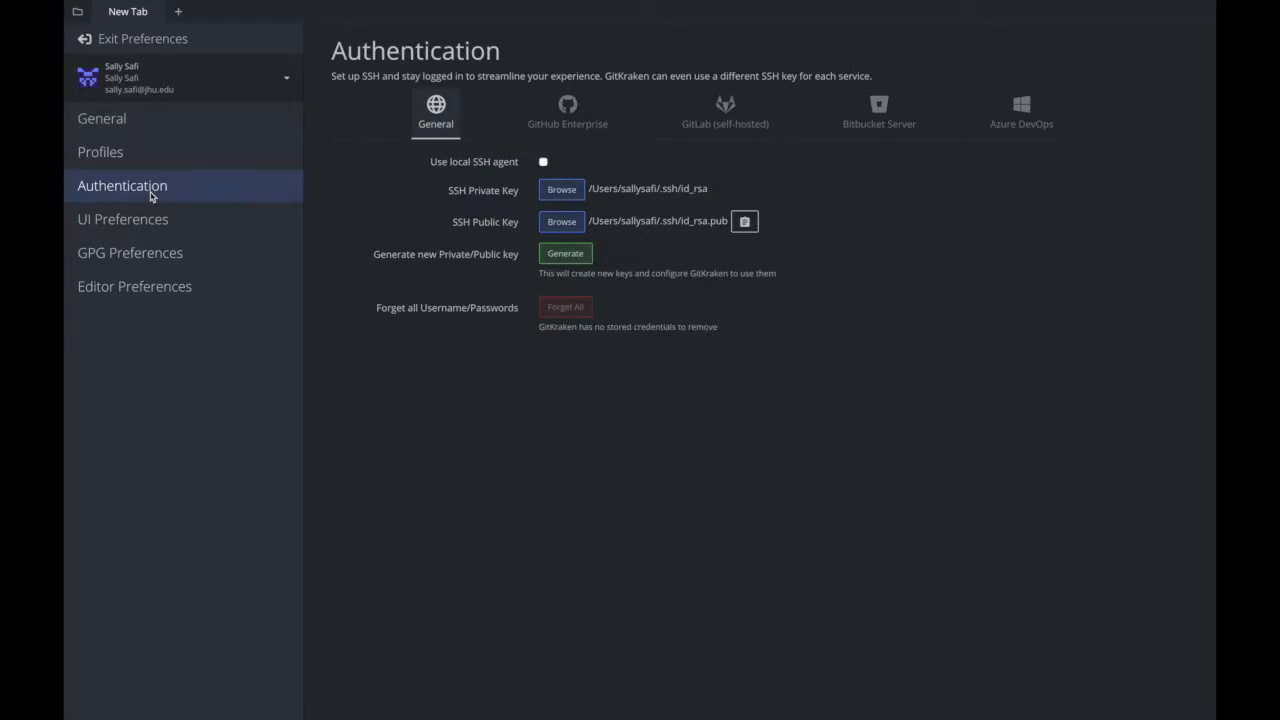
{"action": "left_click", "coordinate": [592, 120]}
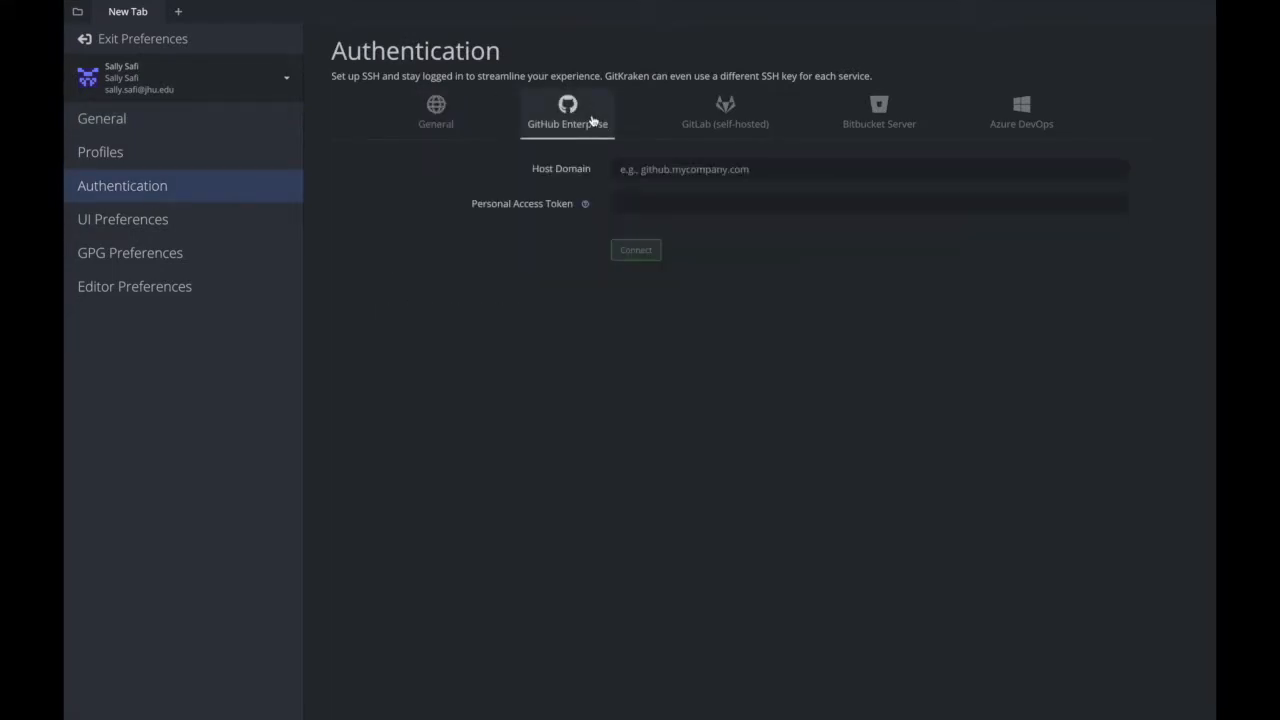
- Connect to host github.com using the pasted personal access token
{"action": "left_click", "coordinate": [606, 169]}
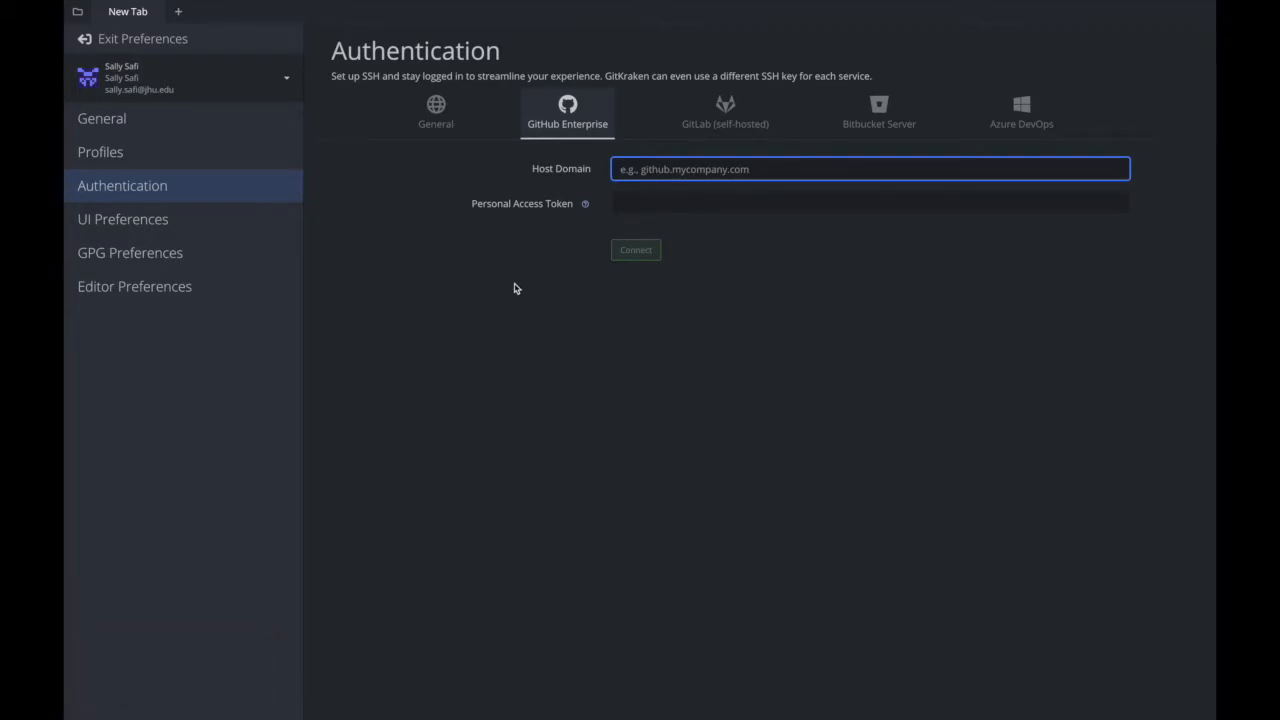
{"action": "type", "text": "github.com"}
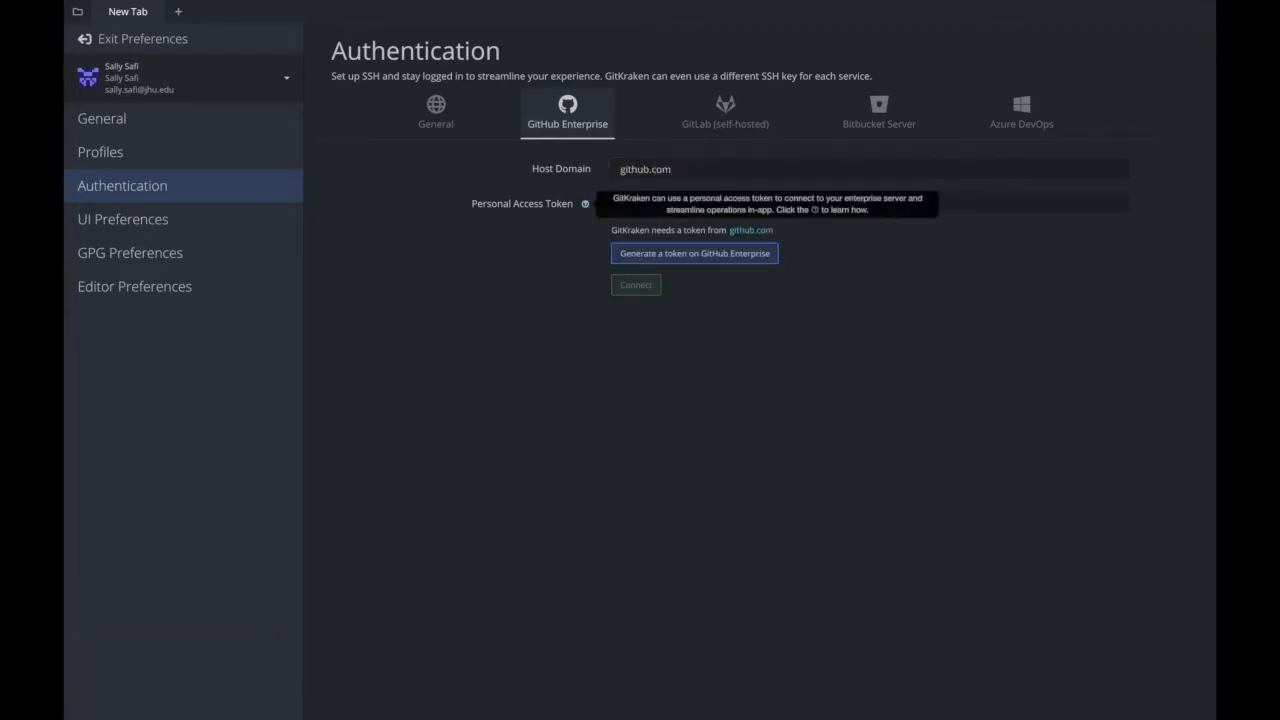
{"action": "left_click", "coordinate": [869, 204]}
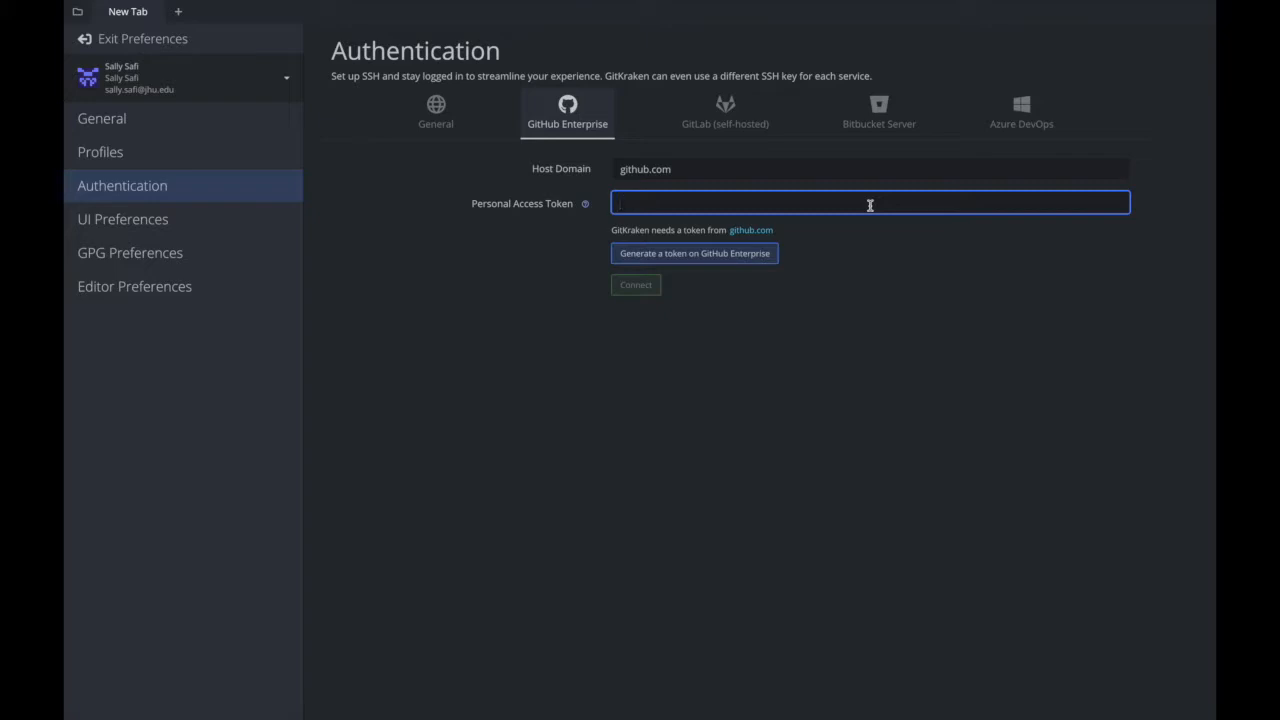
{"action": "key", "text": "ctrl+v"}
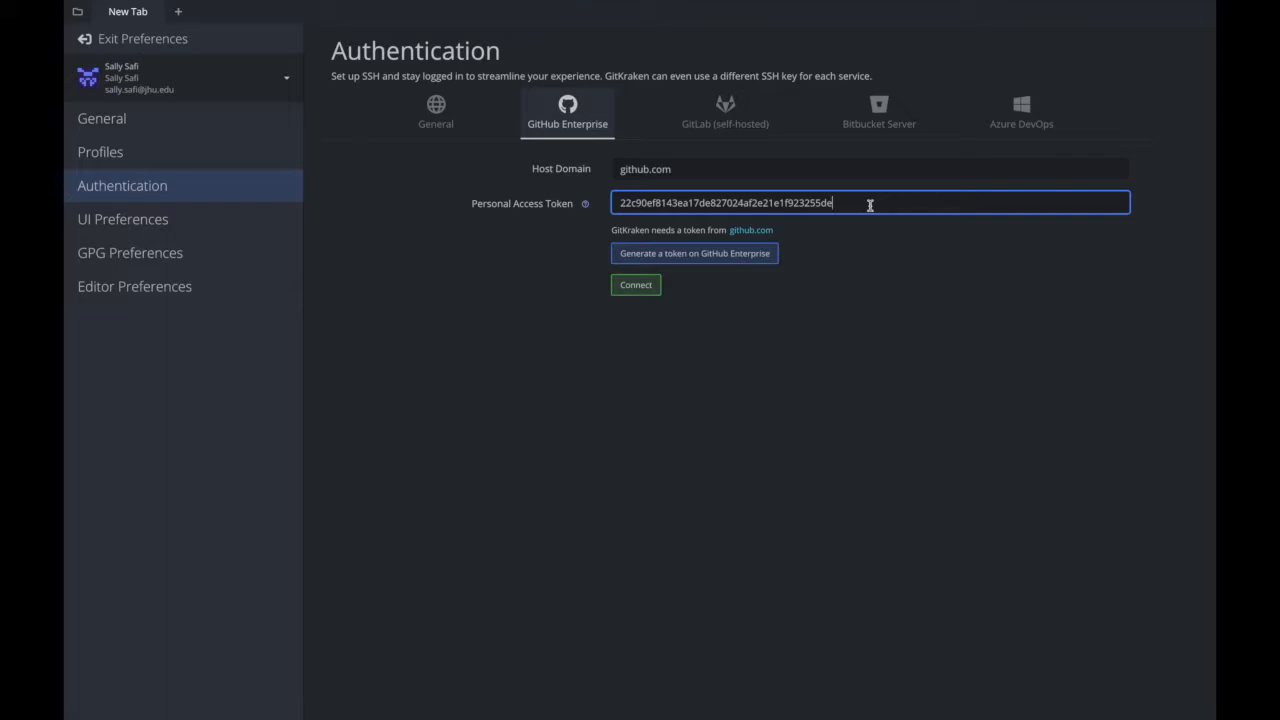
{"action": "left_click", "coordinate": [636, 285]}
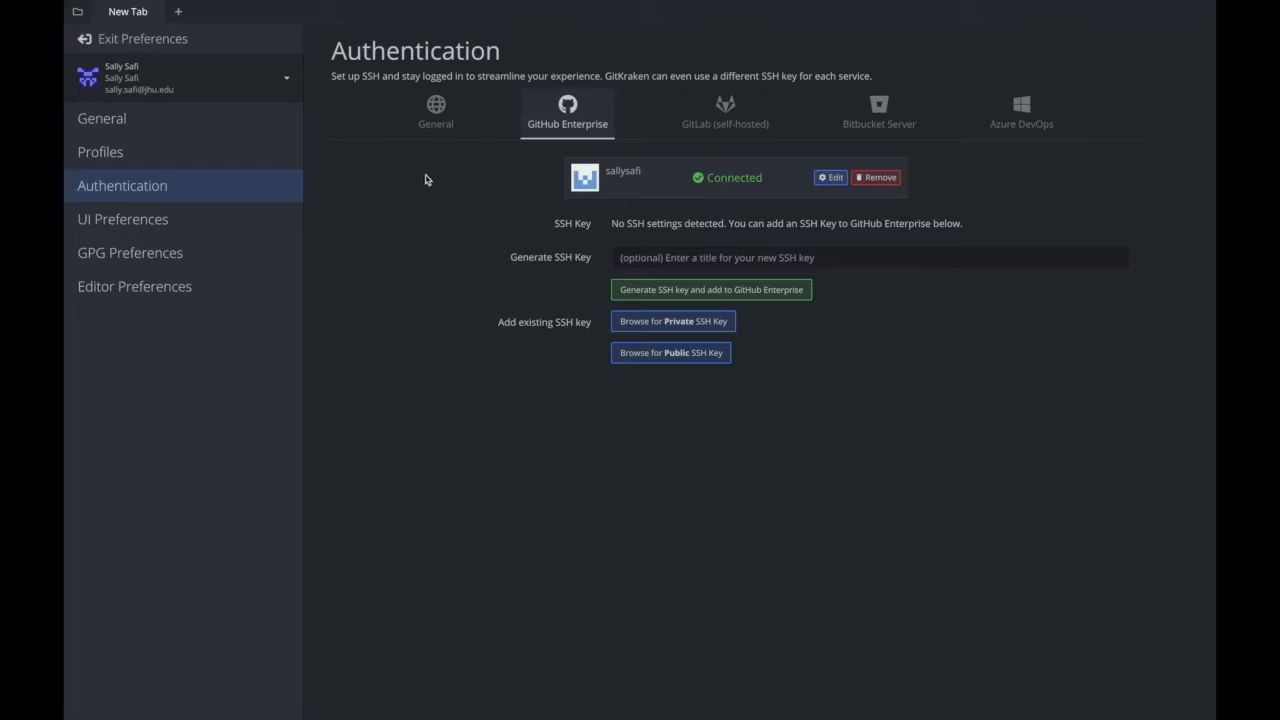
- Select SettingUp_GitHub_GitKraken from the GitHub Enterprise repositories in the Clone view
{"action": "left_click", "coordinate": [78, 13]}
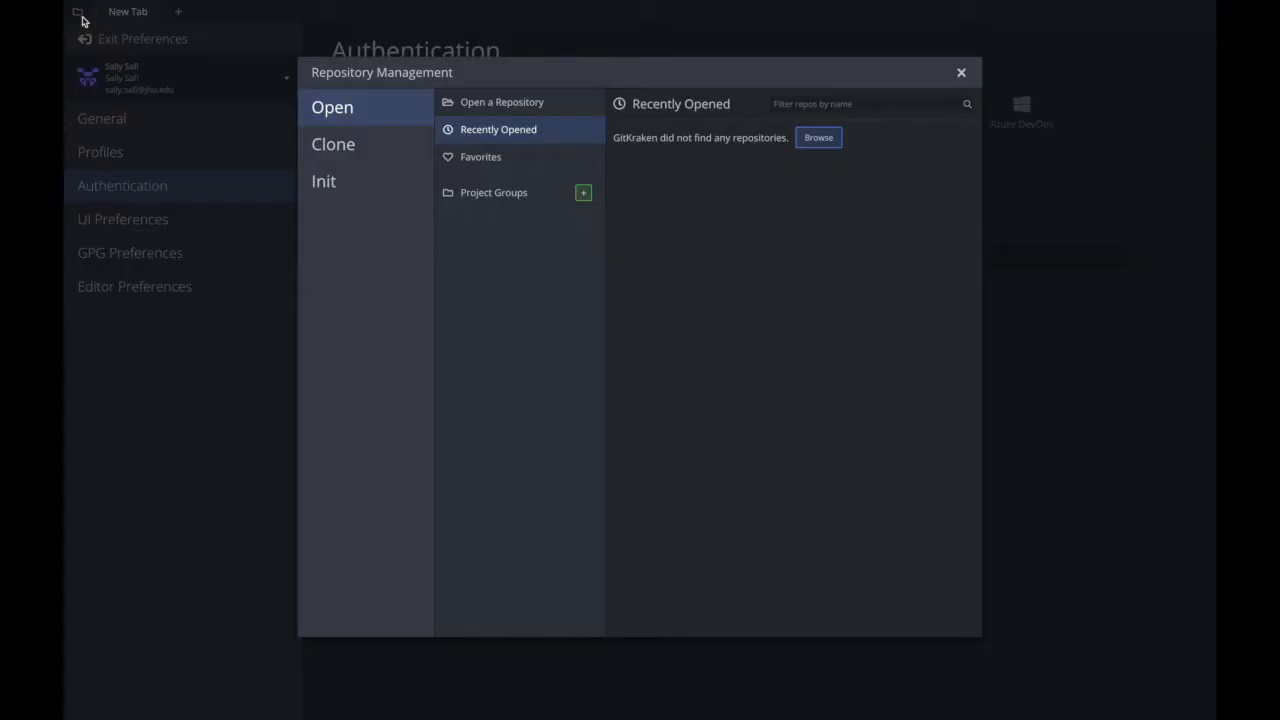
{"action": "left_click", "coordinate": [343, 140]}
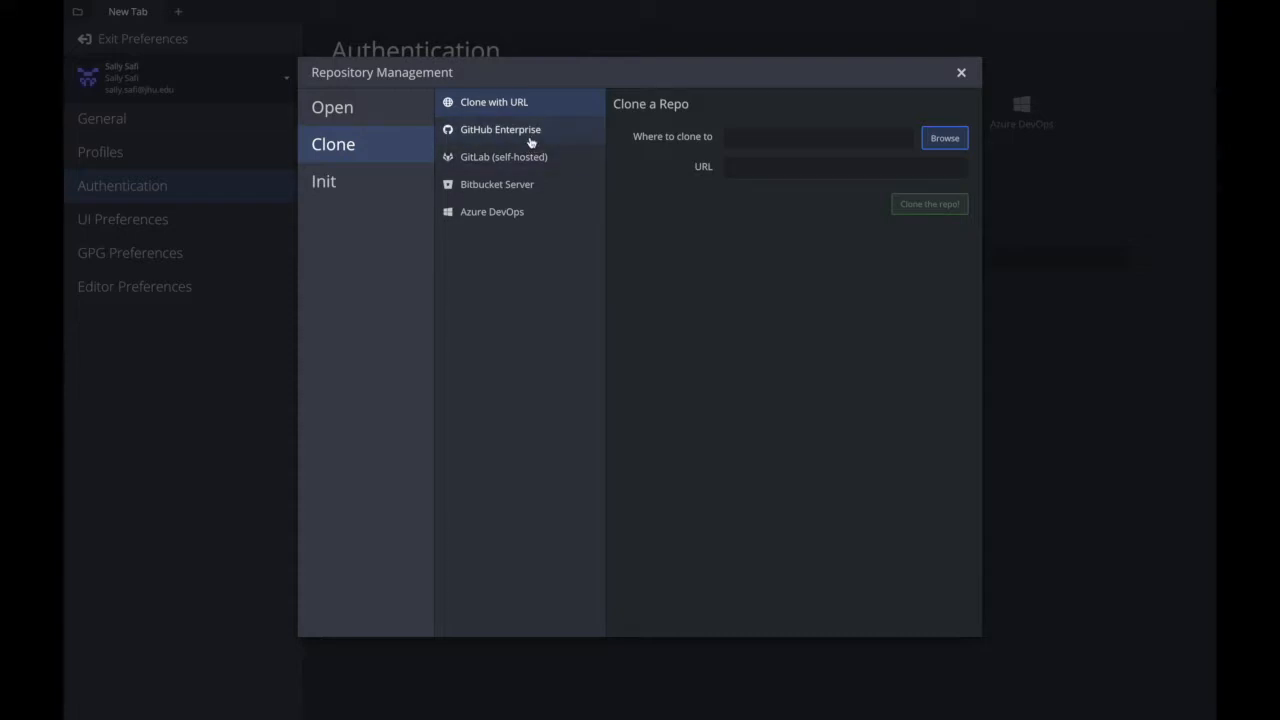
{"action": "left_click", "coordinate": [531, 143]}
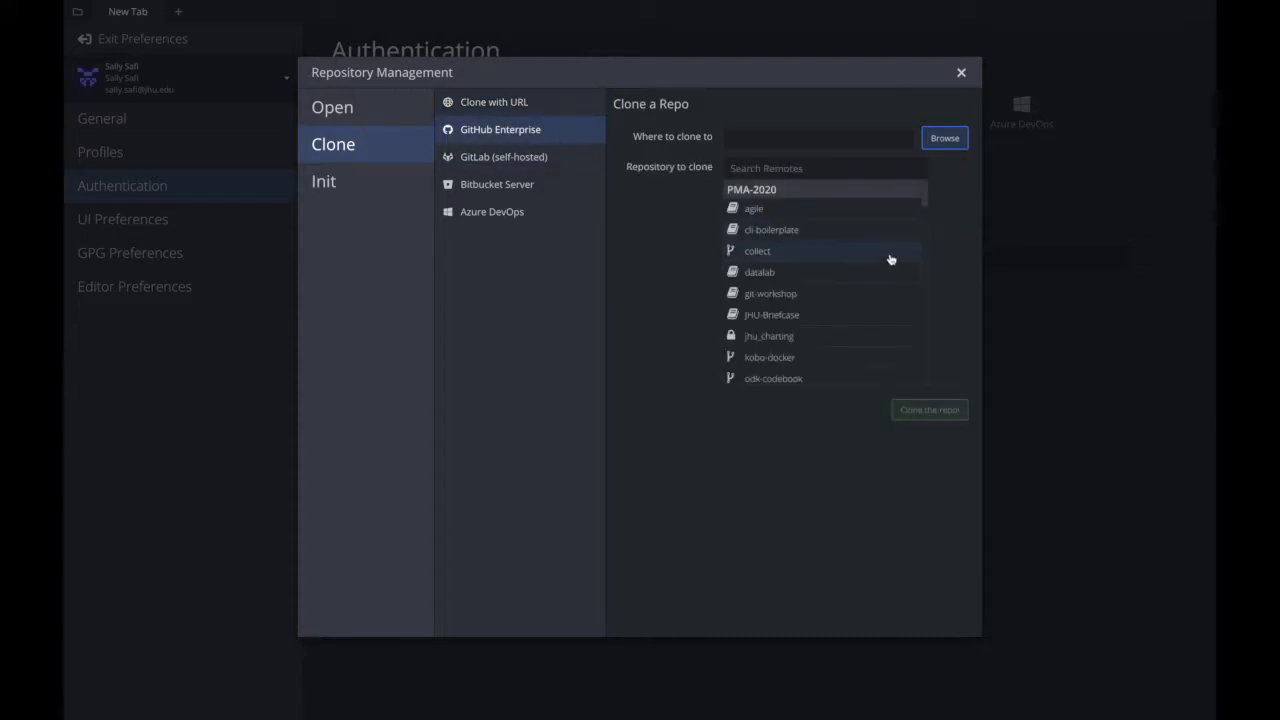
{"action": "scroll", "coordinate": [891, 259], "scroll_direction": "down", "scroll_amount": 4}
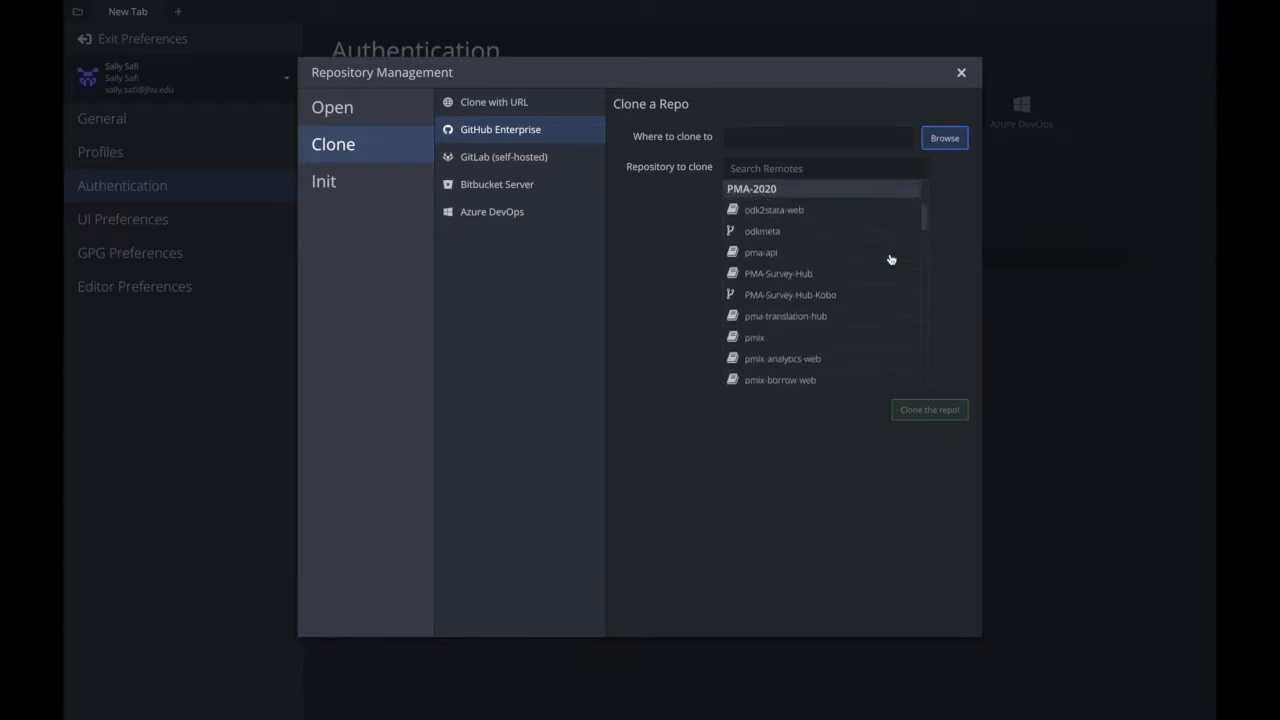
{"action": "scroll", "coordinate": [888, 260], "scroll_direction": "up", "scroll_amount": 4}
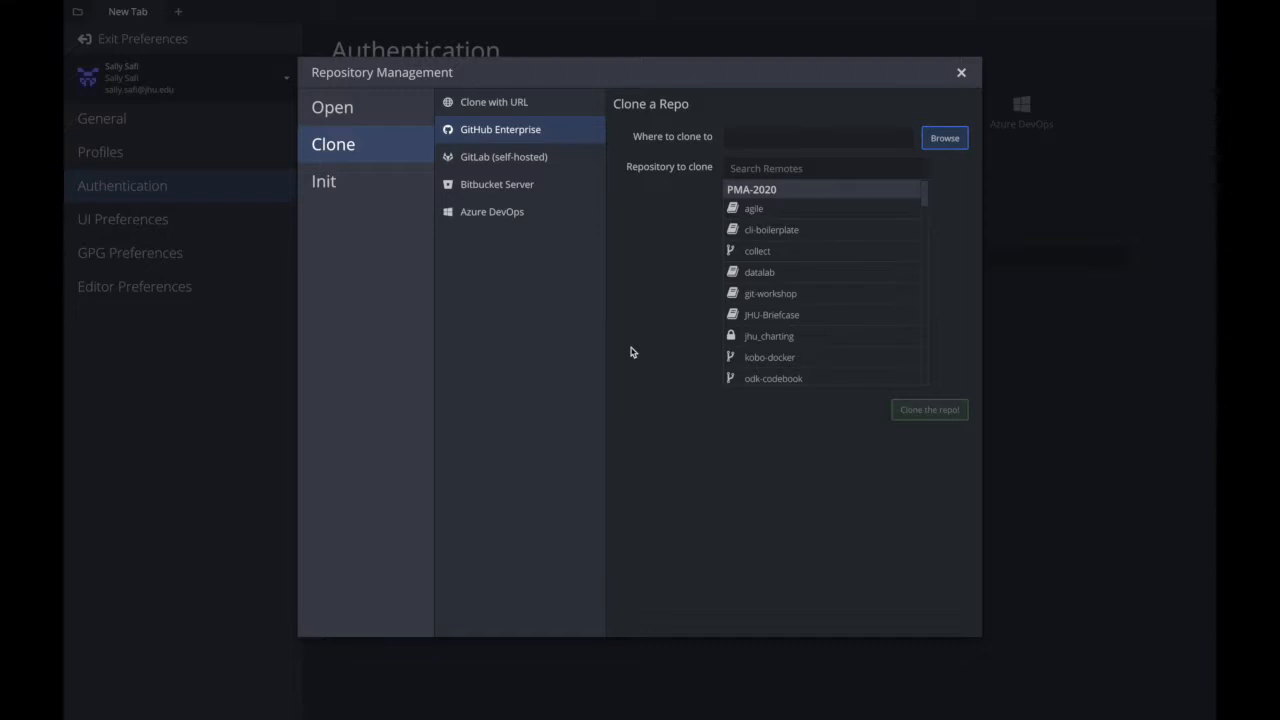
{"action": "scroll", "coordinate": [851, 273], "scroll_direction": "down", "scroll_amount": 2}
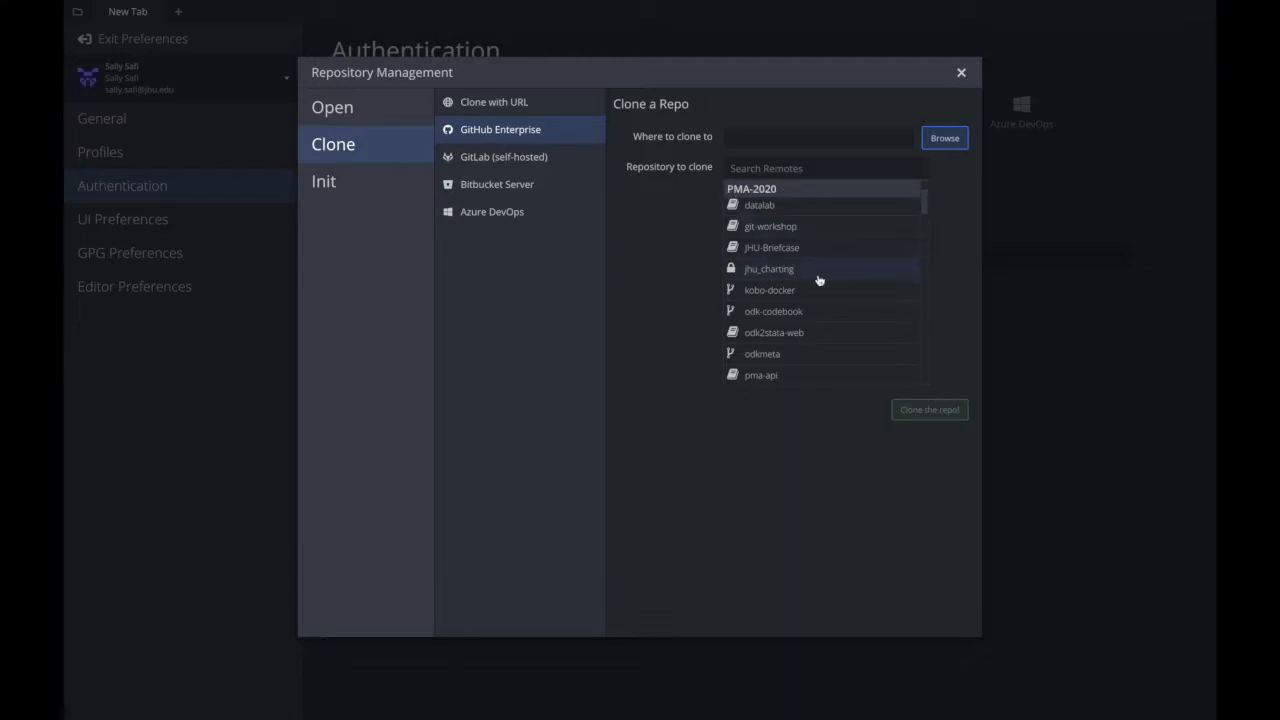
{"action": "scroll", "coordinate": [818, 280], "scroll_direction": "down", "scroll_amount": 10}
{"action": "scroll", "coordinate": [818, 280], "scroll_direction": "down", "scroll_amount": 10}
{"action": "scroll", "coordinate": [818, 280], "scroll_direction": "down", "scroll_amount": 5}
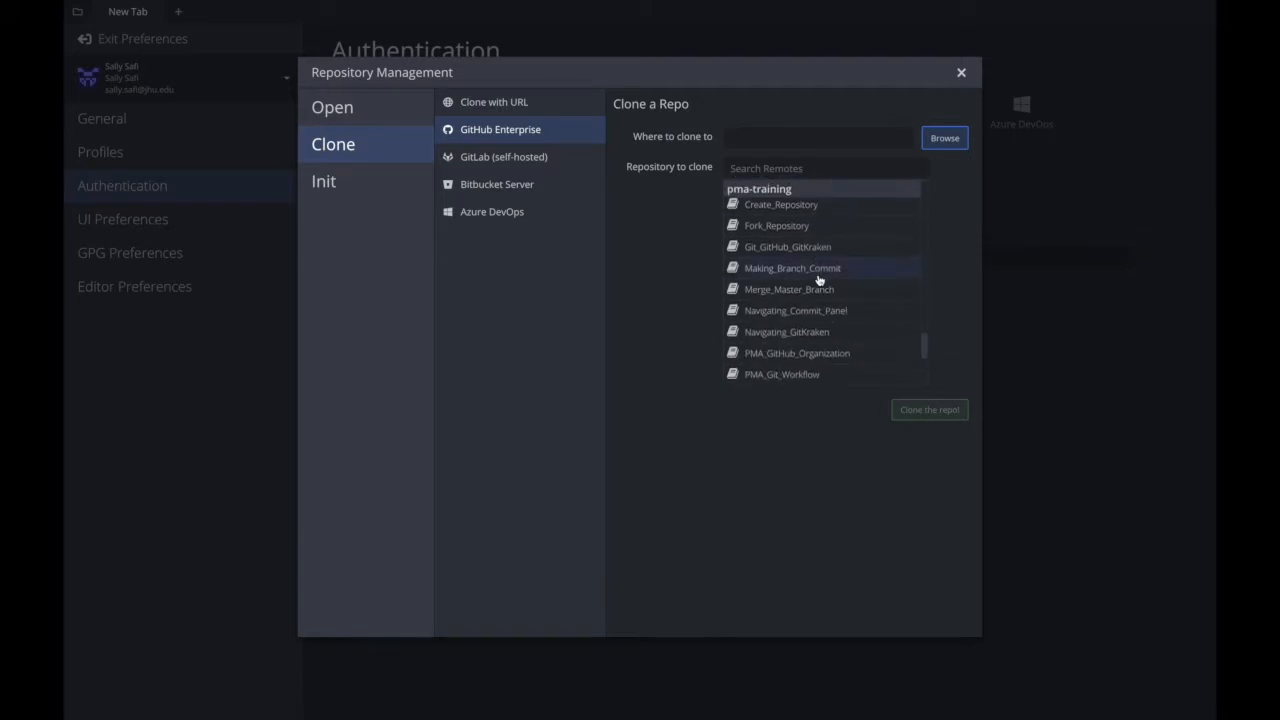
{"action": "scroll", "coordinate": [803, 244], "scroll_direction": "down", "scroll_amount": 1}
{"action": "scroll", "coordinate": [803, 244], "scroll_direction": "down", "scroll_amount": 6}
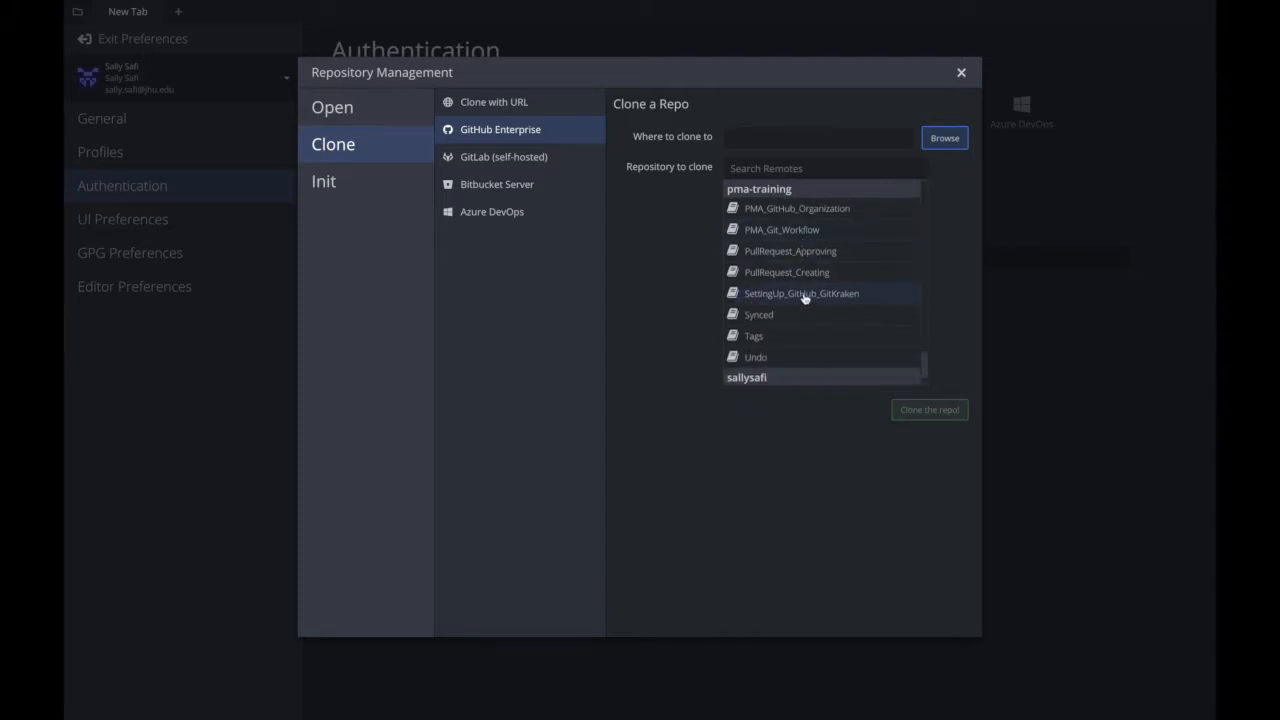
{"action": "left_click", "coordinate": [849, 288]}
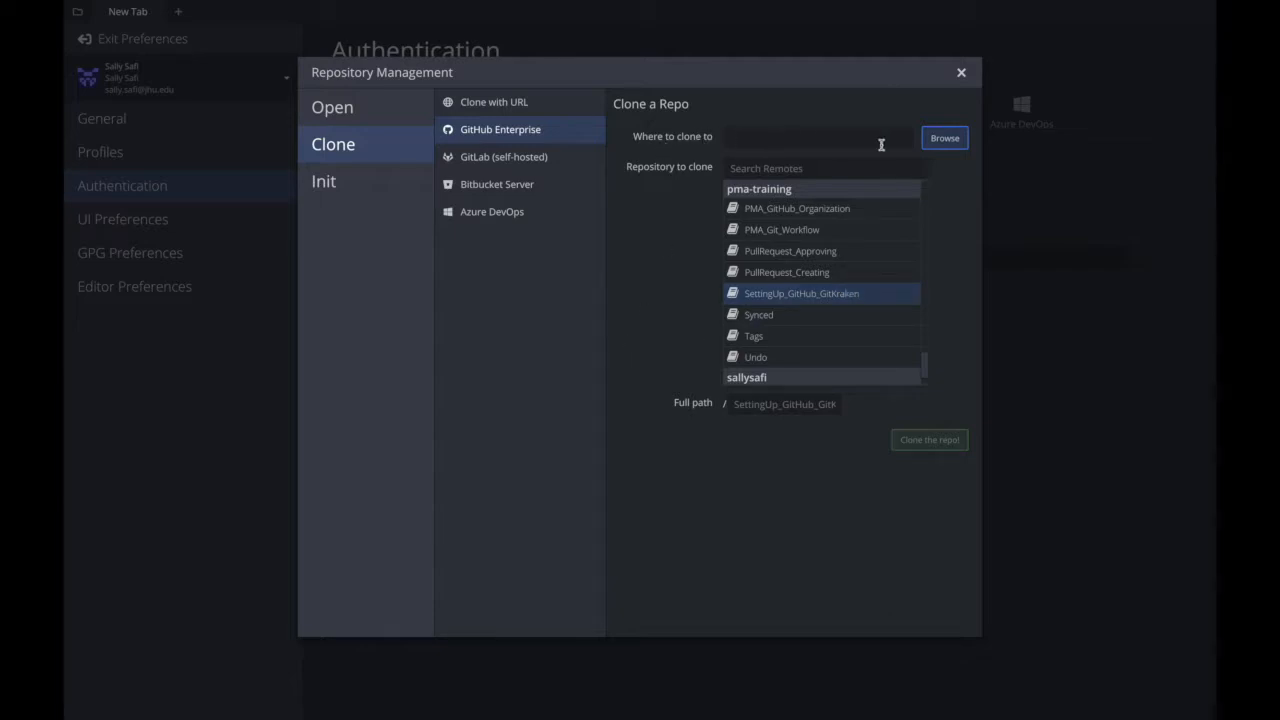
- Set Documents/GitHub_PMA-DM as the clone destination and clone the repository
{"action": "left_click", "coordinate": [940, 142]}
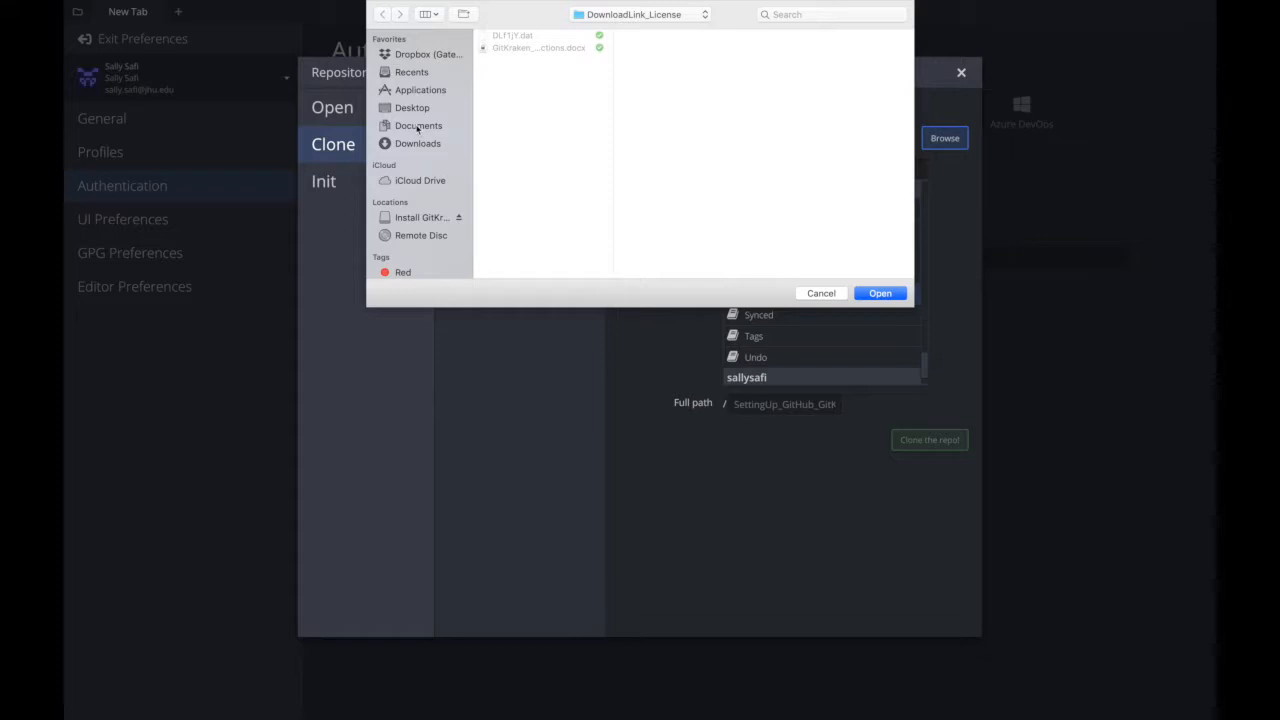
{"action": "left_click", "coordinate": [418, 127]}
{"action": "left_click", "coordinate": [548, 37]}
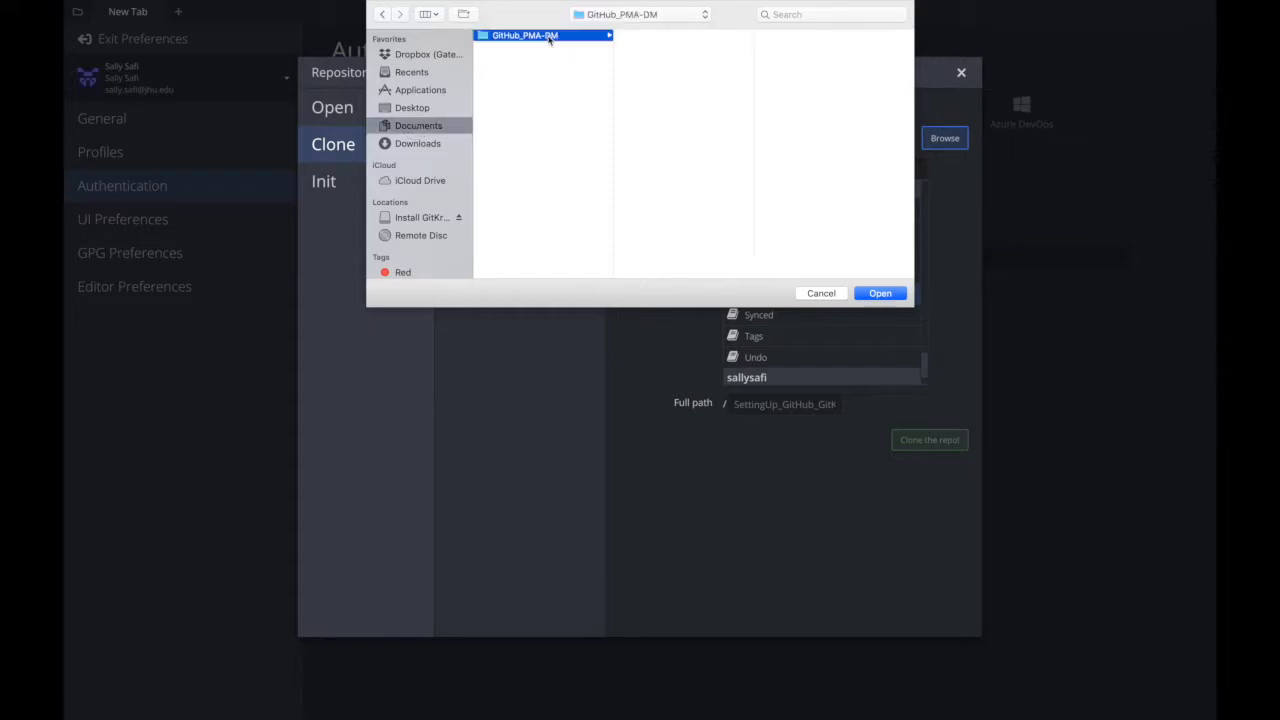
{"action": "left_click", "coordinate": [880, 293]}
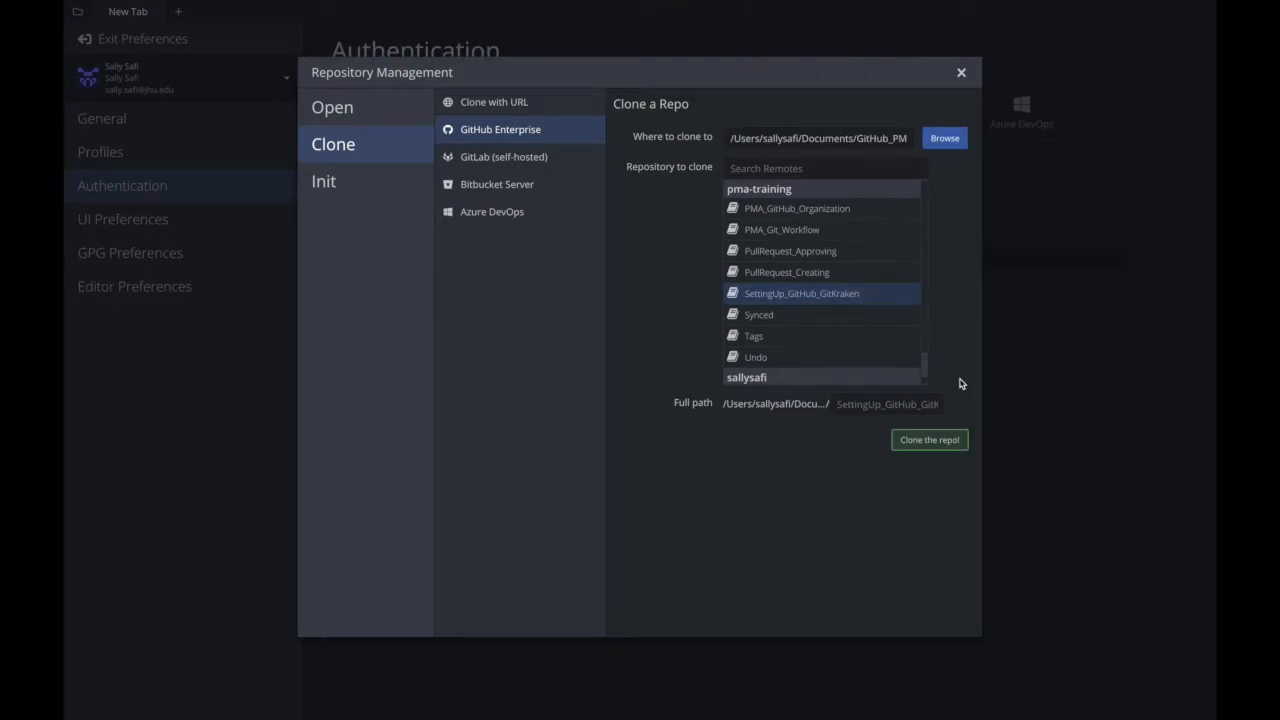
{"action": "left_click", "coordinate": [920, 446]}
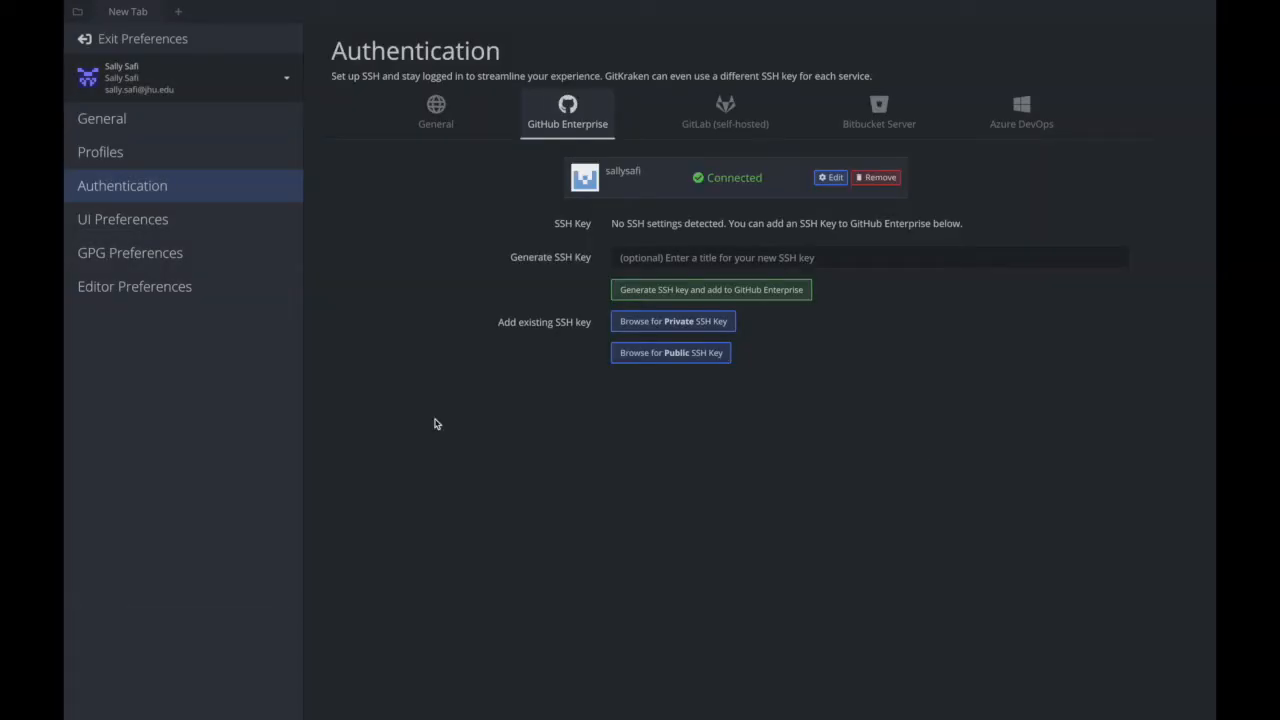
- Exit Preferences, open the freshly cloned SettingUp_GitHub_GitKraken repo, then leave full screen
{"action": "left_click", "coordinate": [114, 40]}
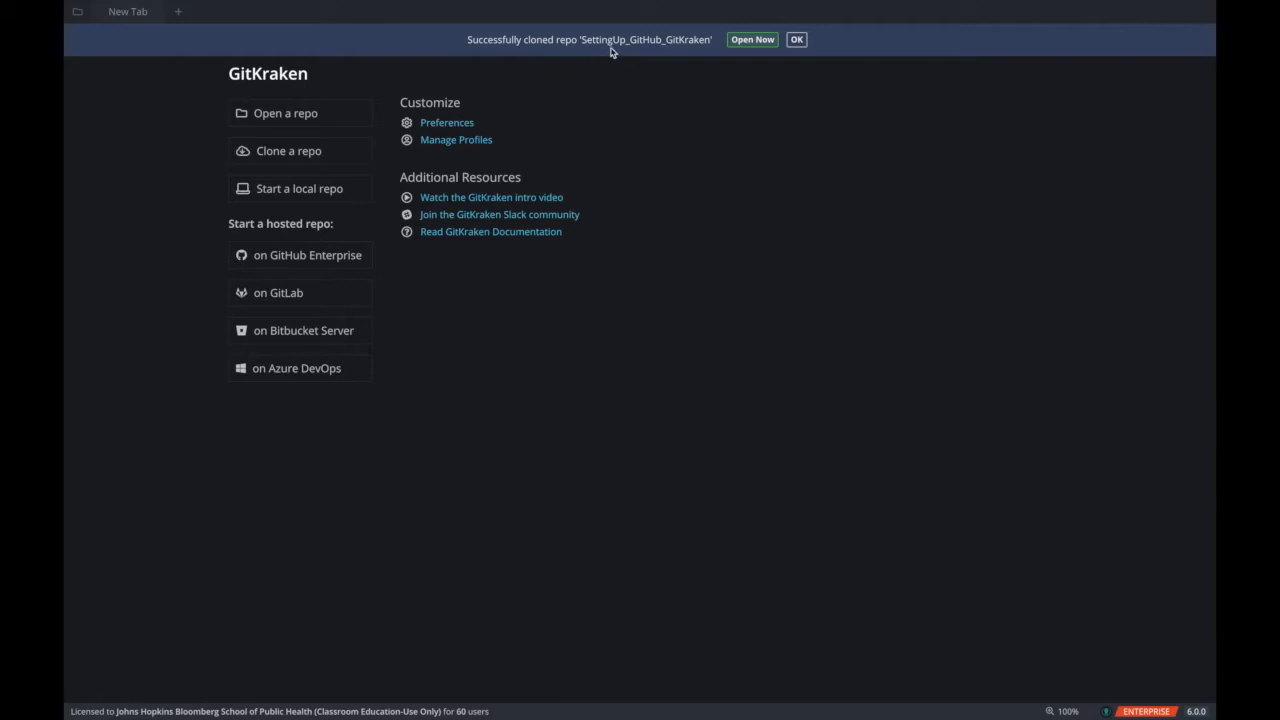
{"action": "left_click", "coordinate": [753, 40]}
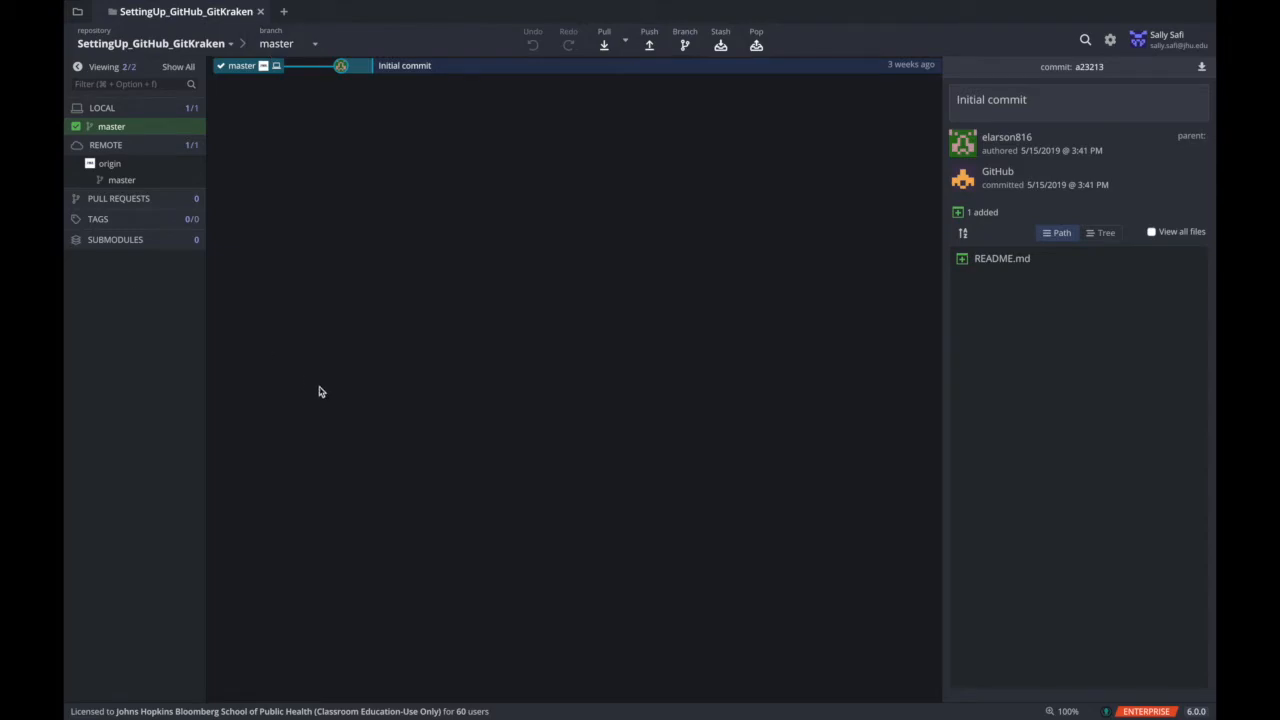
{"action": "key", "text": "ctrl+Left"}
{"action": "left_click", "coordinate": [180, 395]}
{"action": "key", "text": "super+n"}
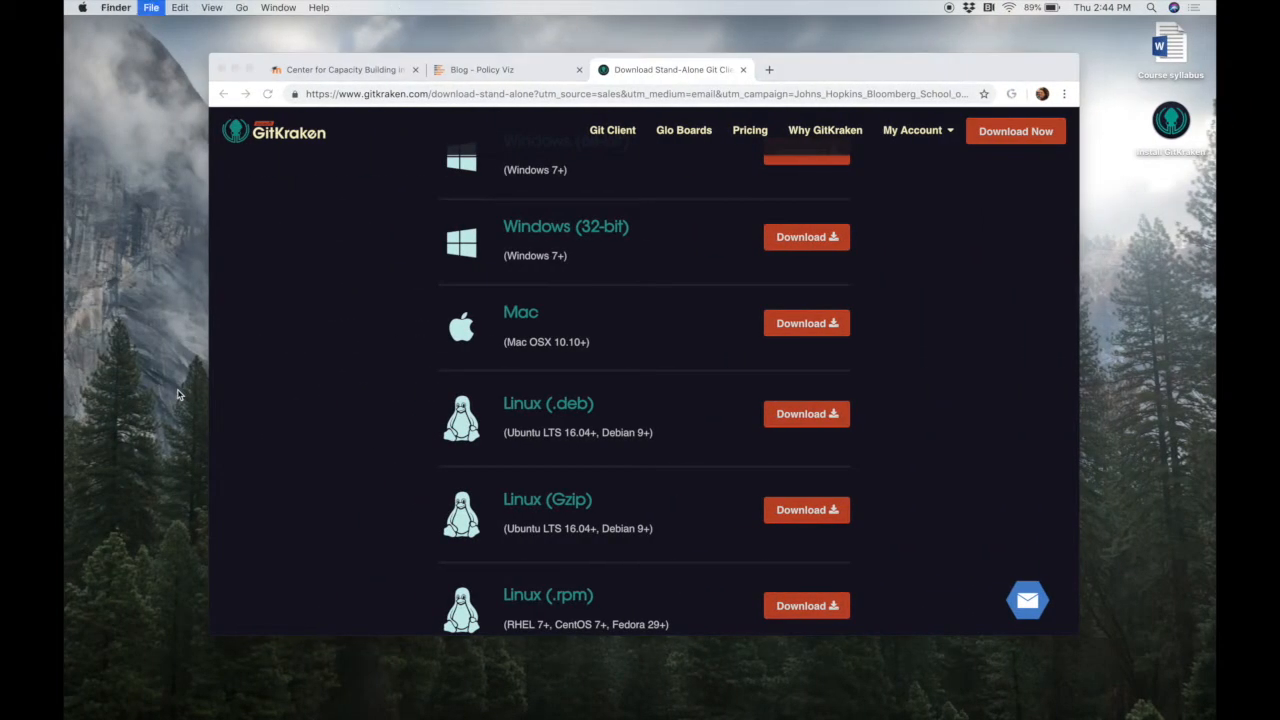
{"action": "left_click", "coordinate": [625, 168]}
{"action": "double_click", "coordinate": [737, 78]}
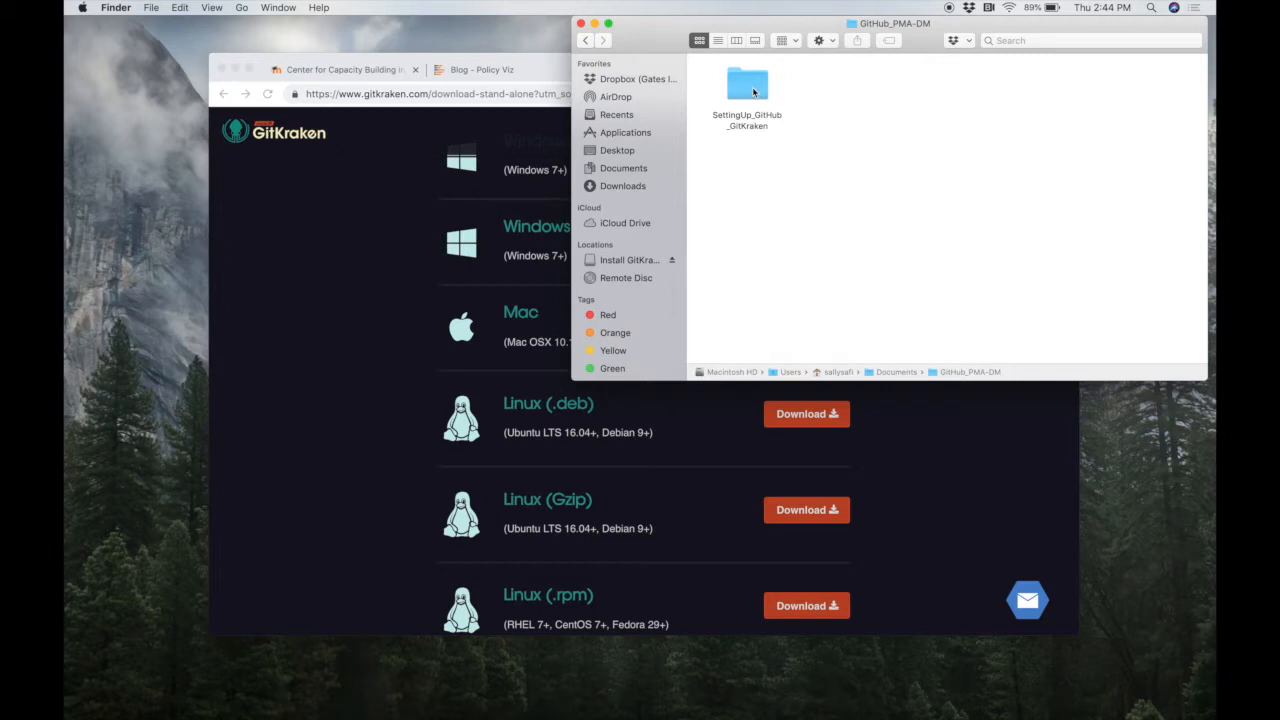
{"action": "double_click", "coordinate": [750, 86]}
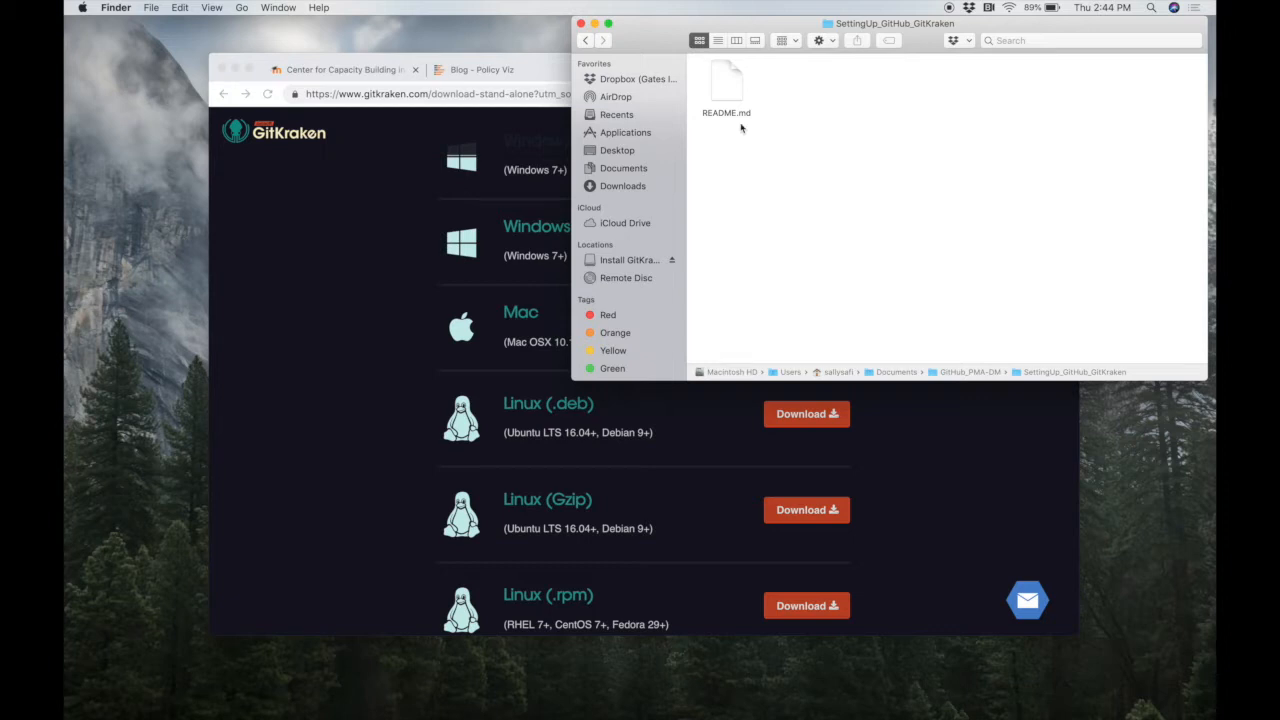
{"action": "key", "text": "super+Tab"}
{"action": "key", "text": "super+Tab"}
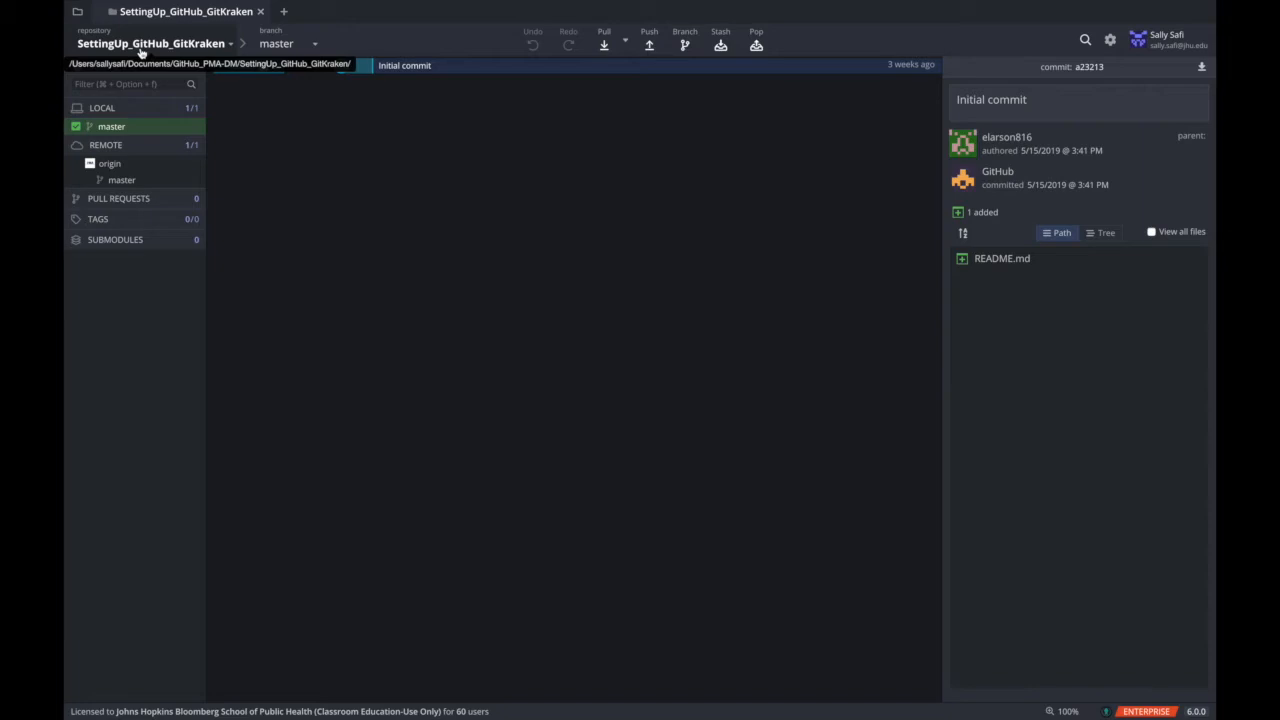
- Start a GitHub Enterprise clone and select the Navigating_GitKraken repository from the list
{"action": "left_click", "coordinate": [79, 13]}
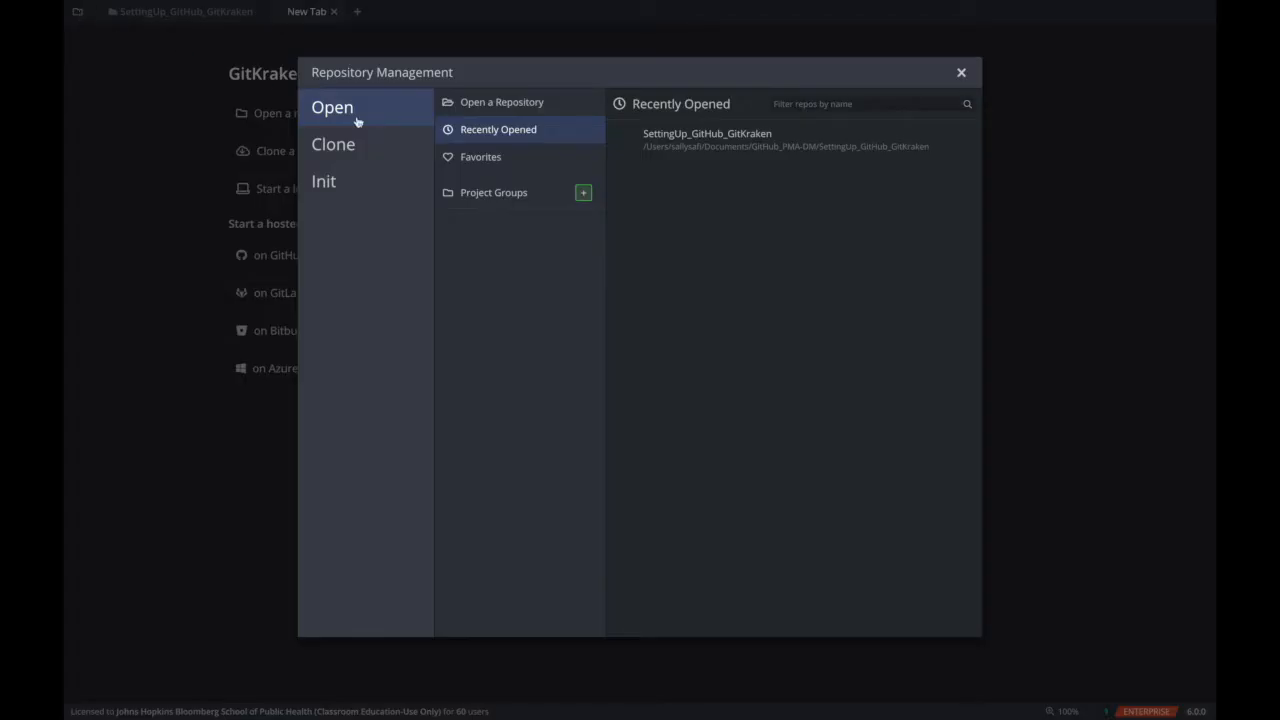
{"action": "left_click", "coordinate": [360, 152]}
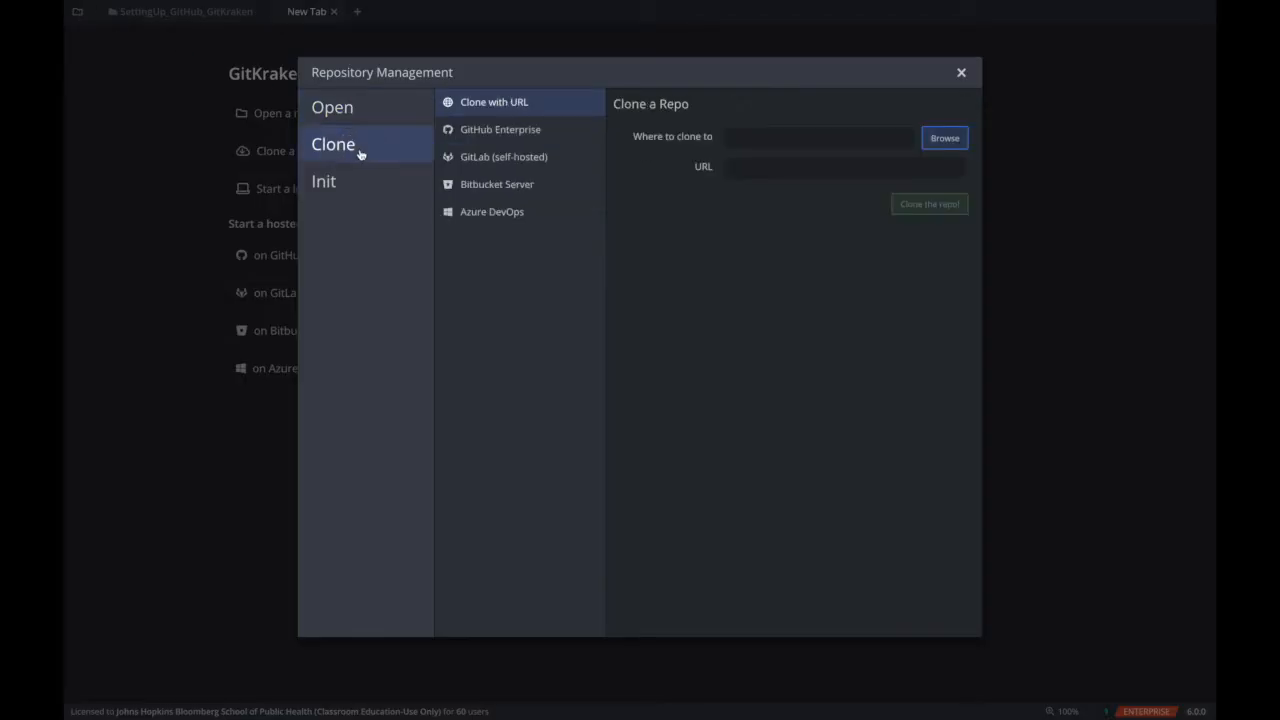
{"action": "left_click", "coordinate": [531, 134]}
{"action": "scroll", "coordinate": [829, 307], "scroll_direction": "down", "scroll_amount": 5}
{"action": "scroll", "coordinate": [846, 309], "scroll_direction": "down", "scroll_amount": 10}
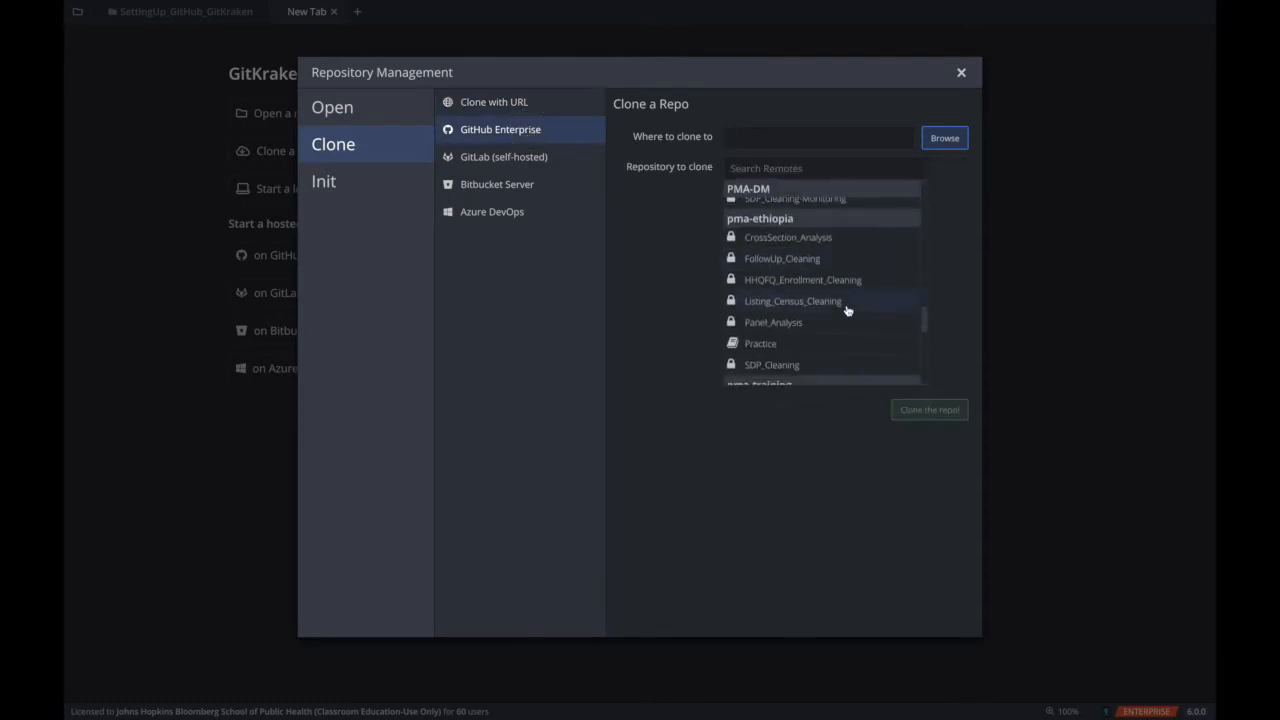
{"action": "scroll", "coordinate": [846, 309], "scroll_direction": "down", "scroll_amount": 5}
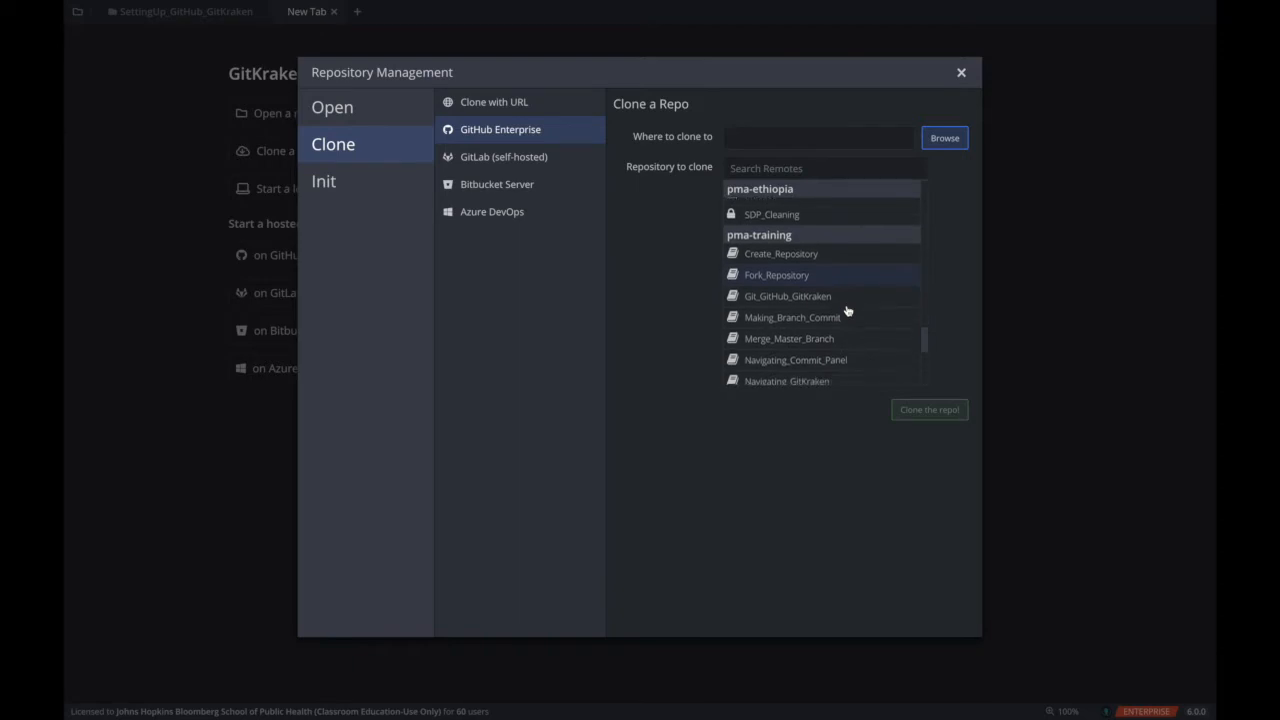
{"action": "scroll", "coordinate": [832, 303], "scroll_direction": "down", "scroll_amount": 3}
{"action": "scroll", "coordinate": [831, 300], "scroll_direction": "up", "scroll_amount": 2}
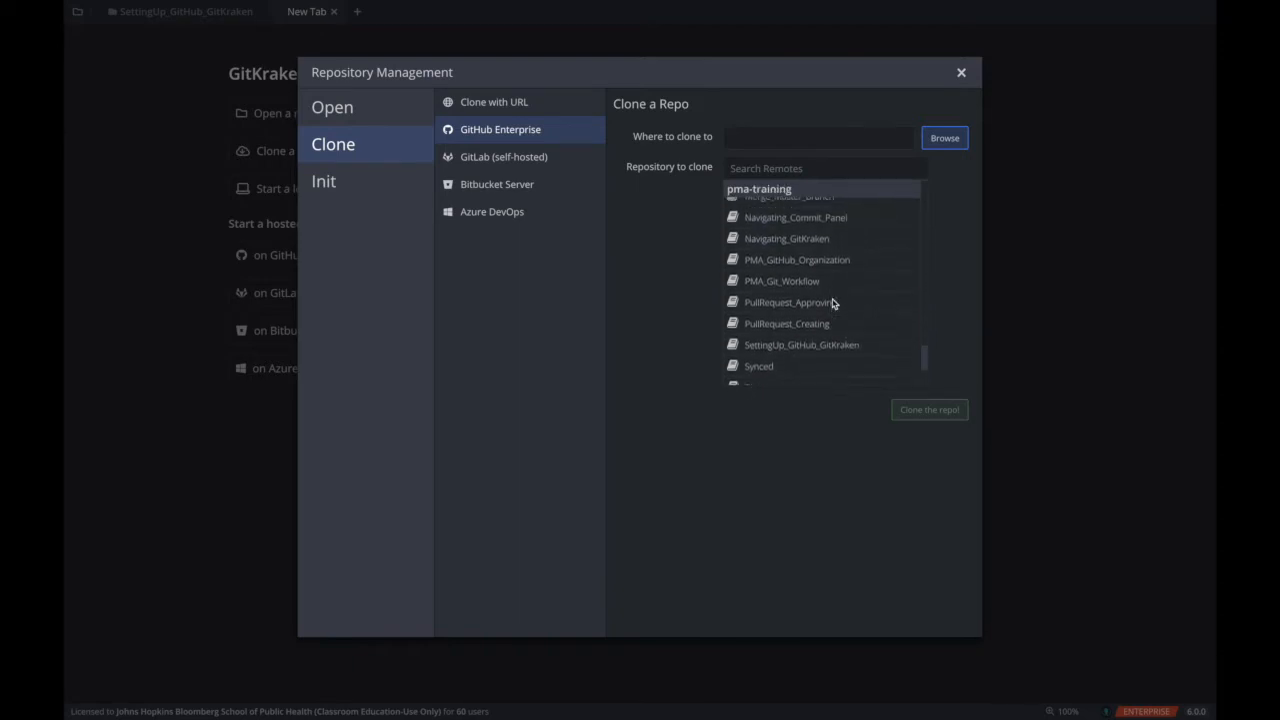
{"action": "left_click", "coordinate": [809, 241]}
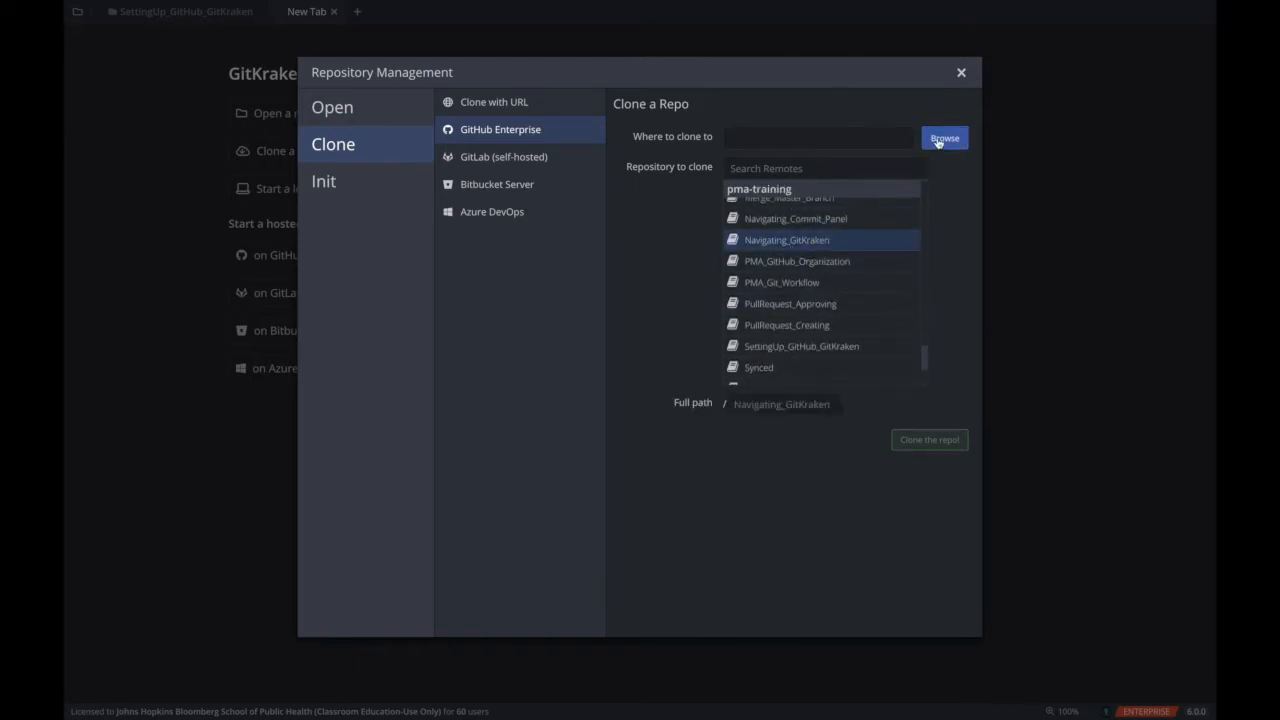
- Set the clone destination to the GitHub_PMA-DM folder and clone Navigating_GitKraken
{"action": "left_click", "coordinate": [938, 140]}
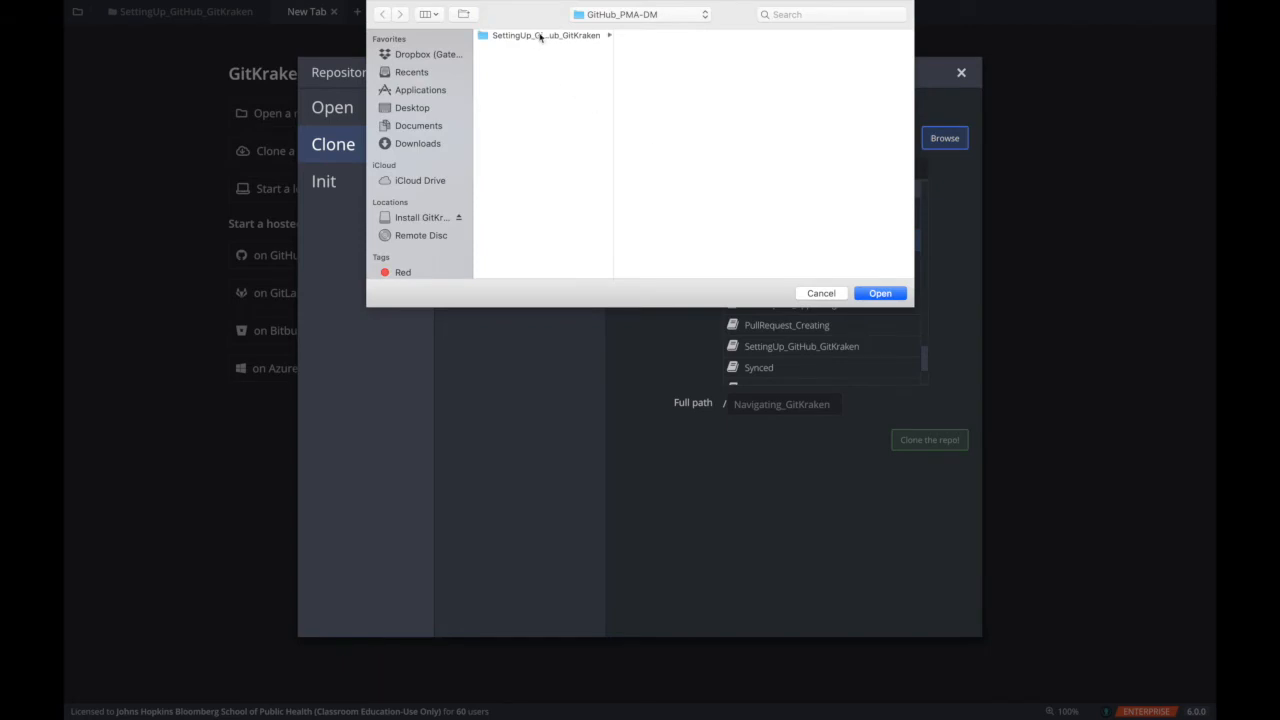
{"action": "left_click", "coordinate": [543, 38]}
{"action": "left_click", "coordinate": [879, 293]}
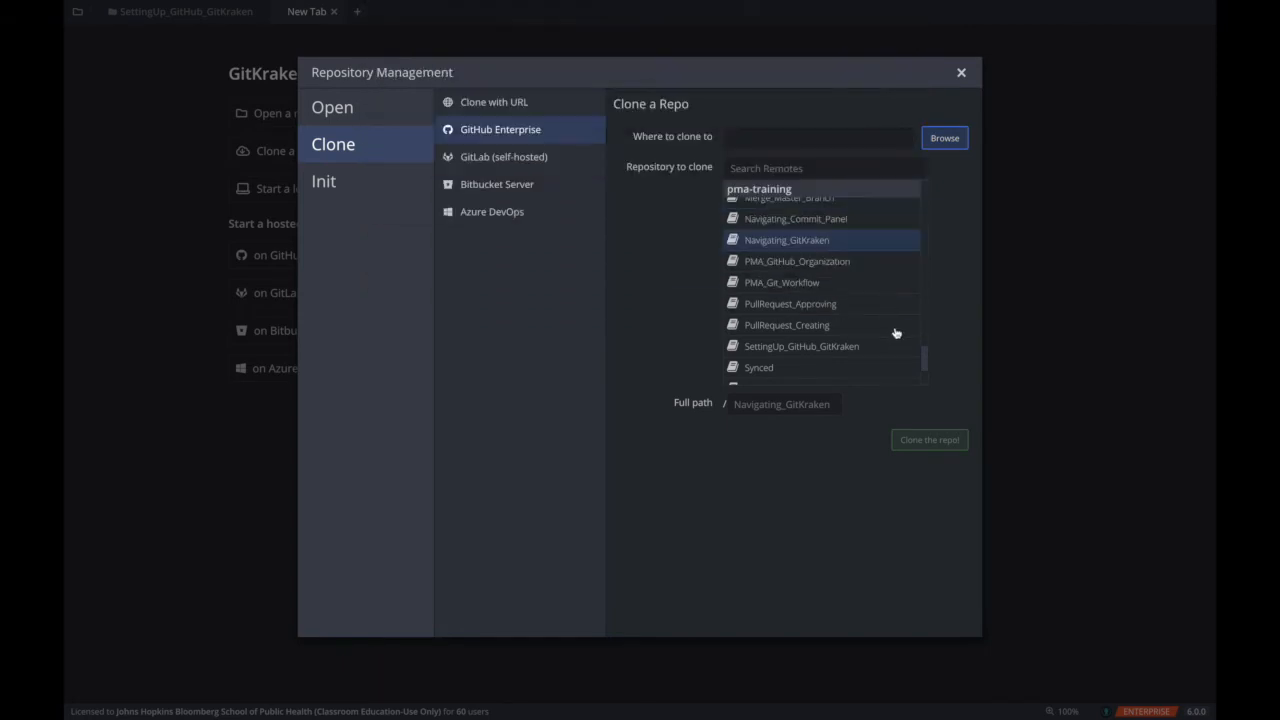
{"action": "left_click", "coordinate": [923, 446]}
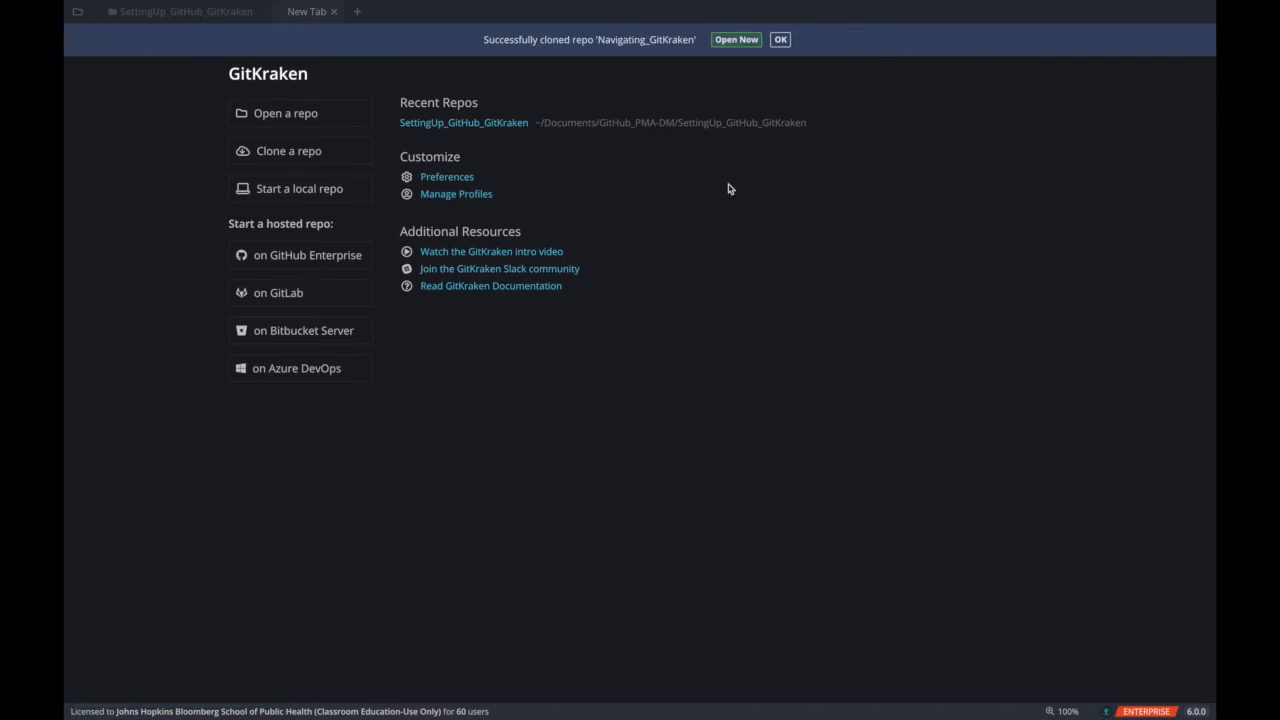
- Open the cloned Navigating_GitKraken repo, then browse Finder to Documents > GitHub_PMA-DM
{"action": "left_click", "coordinate": [739, 41]}
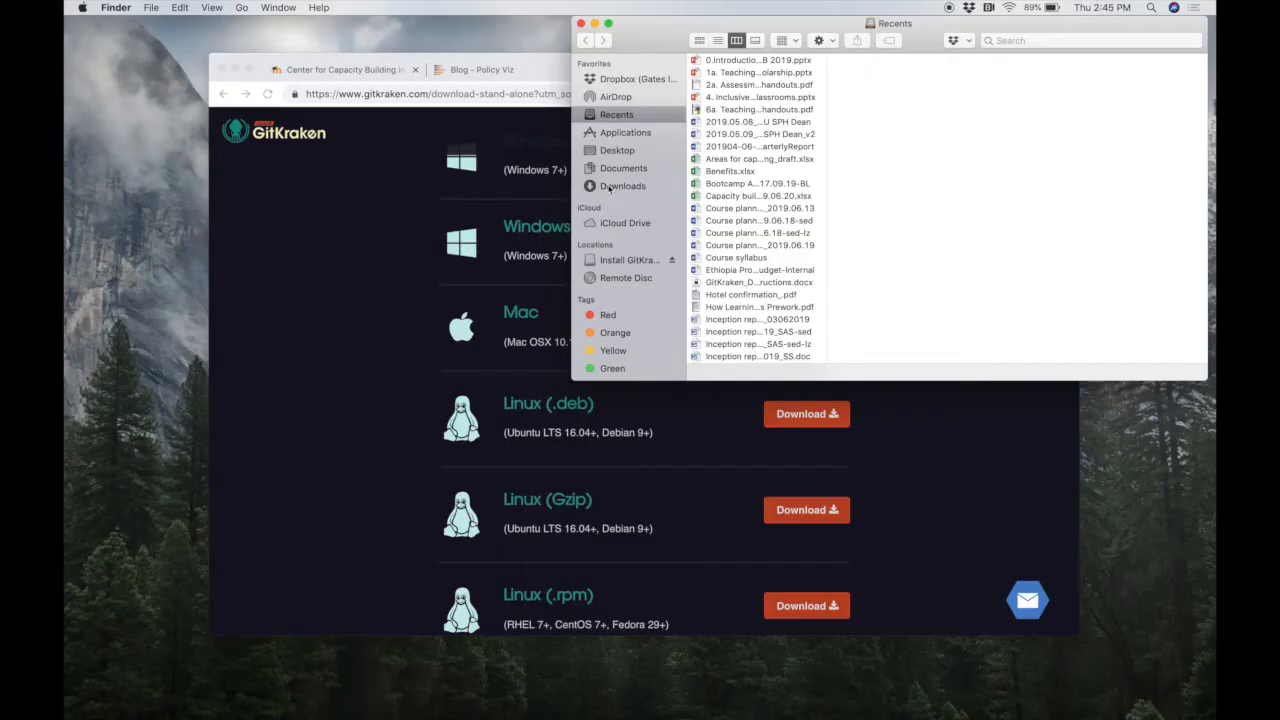
{"action": "left_click", "coordinate": [612, 168]}
{"action": "left_click", "coordinate": [730, 98]}
{"action": "double_click", "coordinate": [730, 98]}
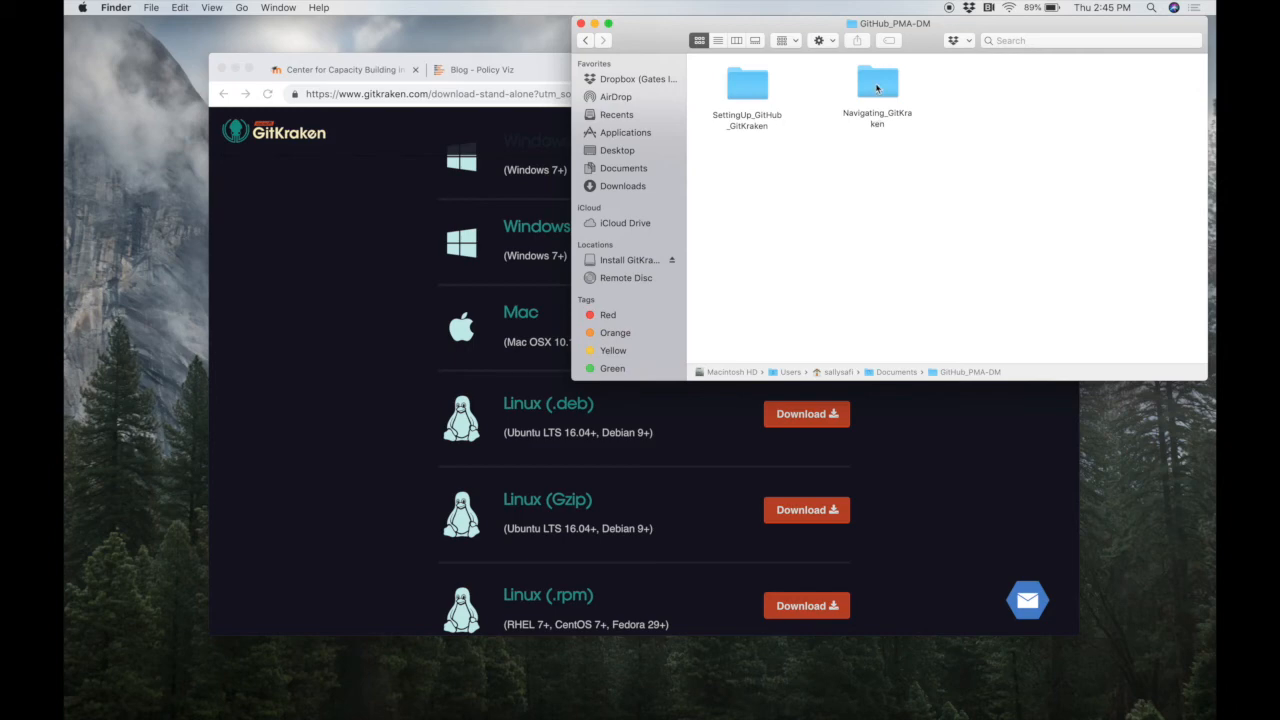
- Check the Navigating_GitKraken folder's .do files and README.md in Finder, then return to GitKraken
{"action": "double_click", "coordinate": [877, 88]}
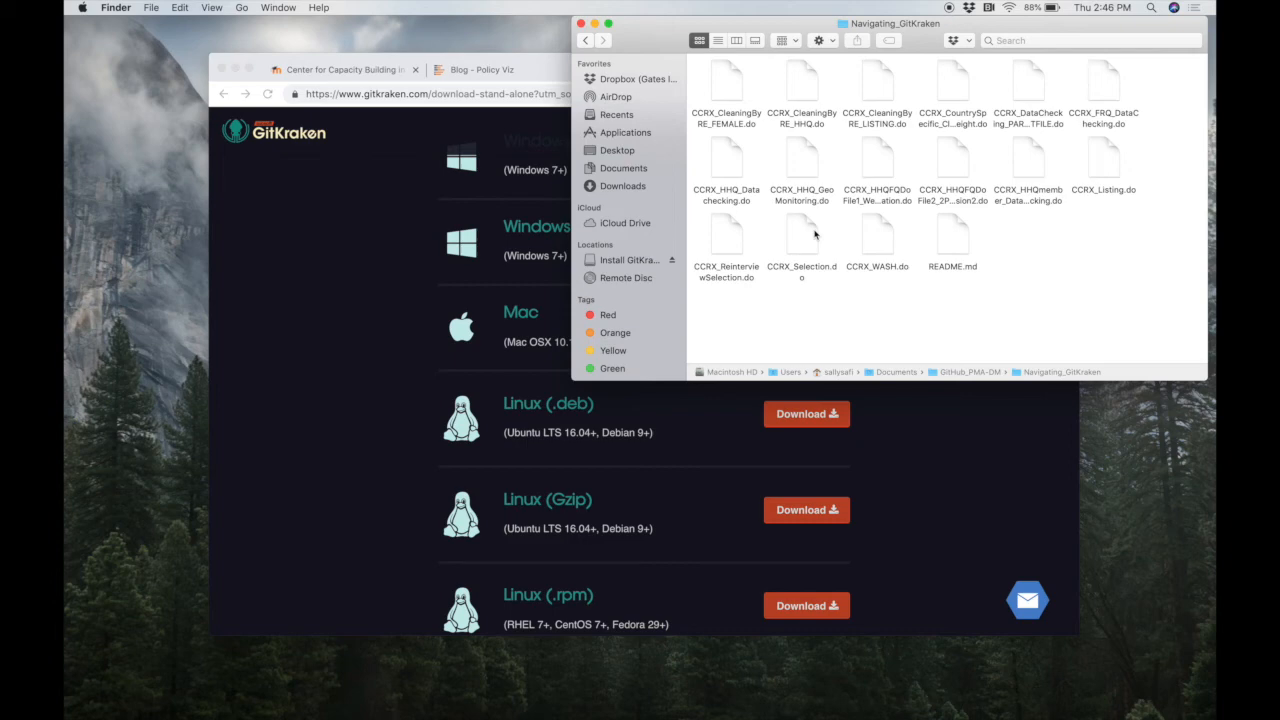
{"action": "key", "text": "super+Tab"}
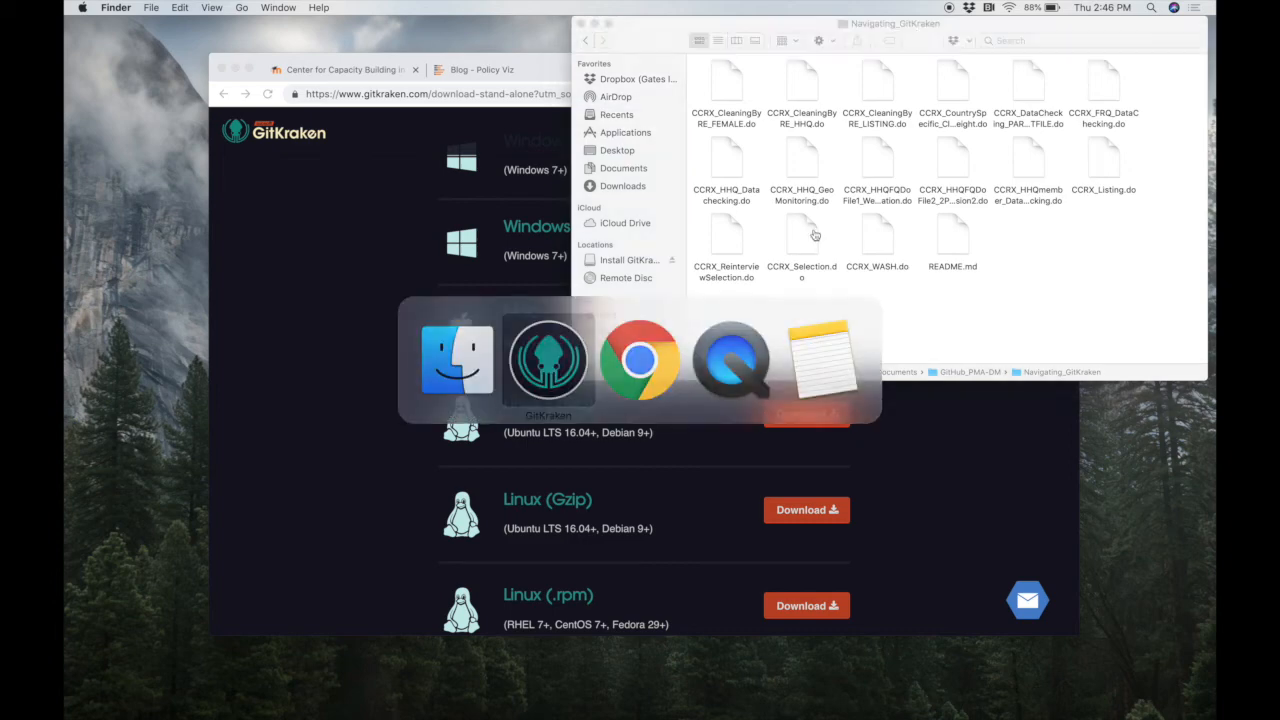